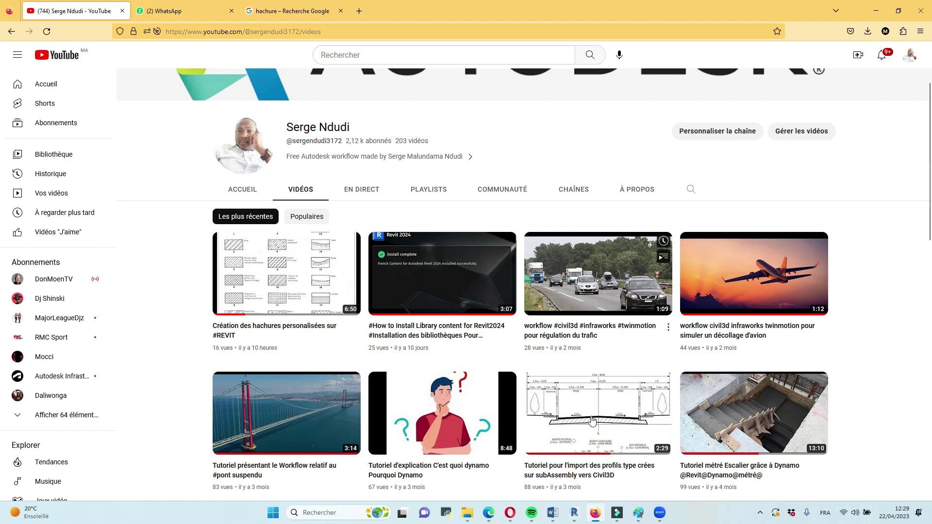
# Switch to Revit and create a new family from the template Modèle générique métrique à deux niveaux.rft
pyautogui.click(574, 512)
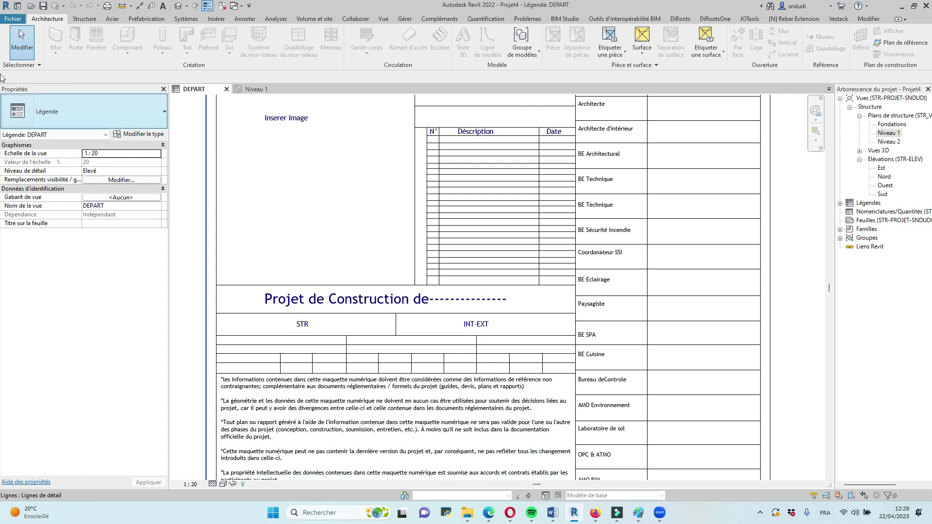
pyautogui.click(13, 21)
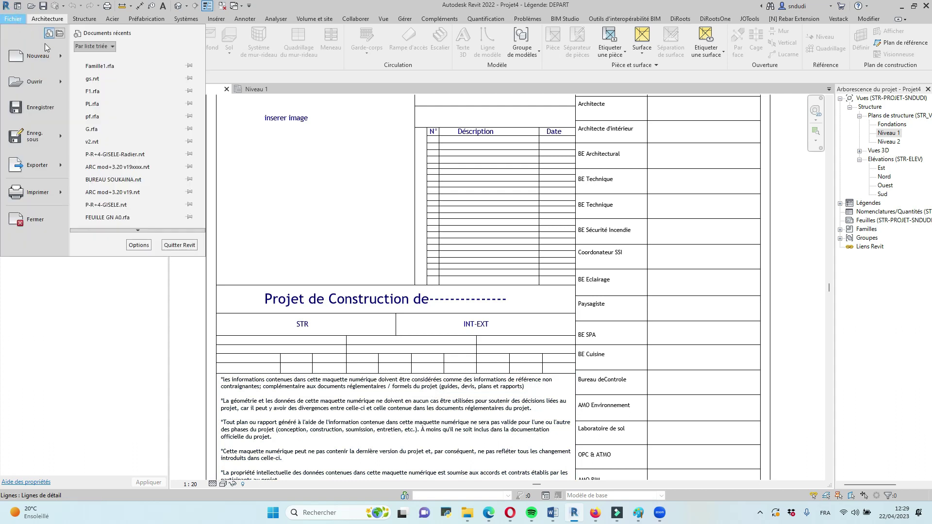
pyautogui.moveTo(63, 57)
pyautogui.click(110, 81)
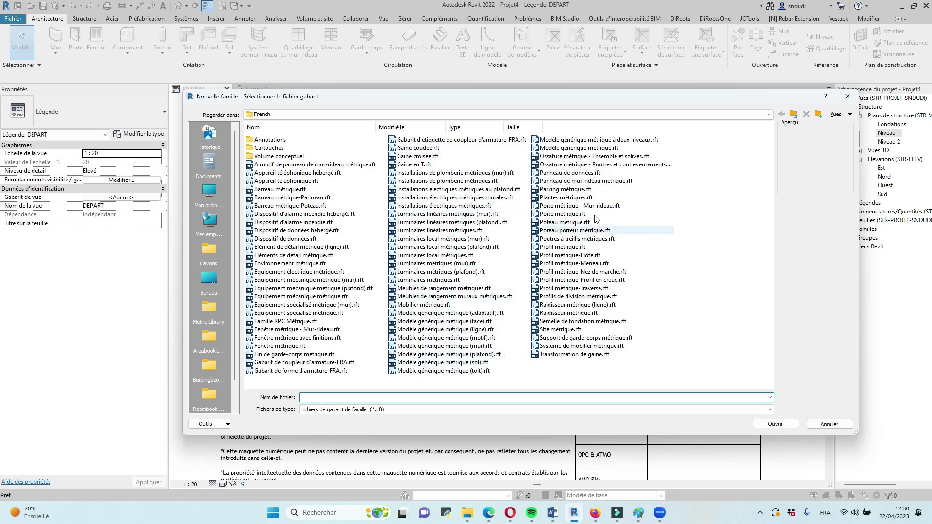
pyautogui.click(593, 140)
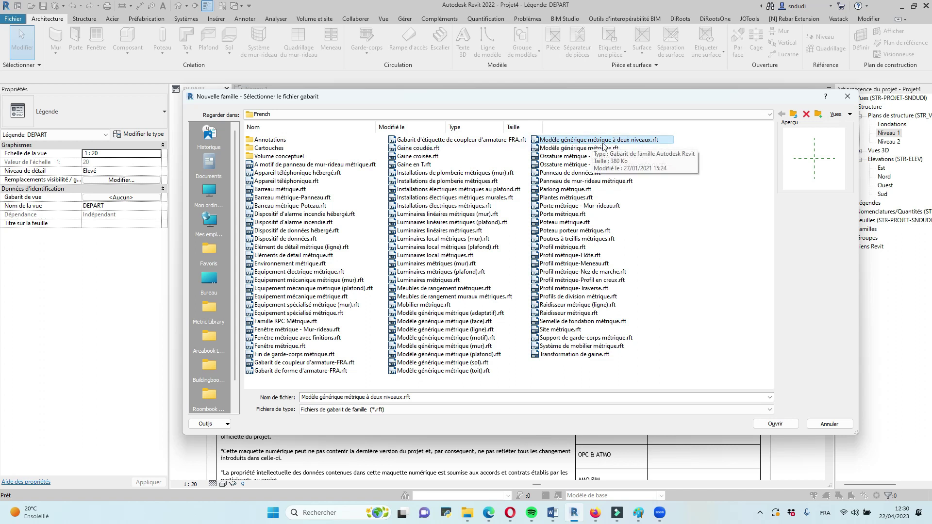
pyautogui.click(776, 425)
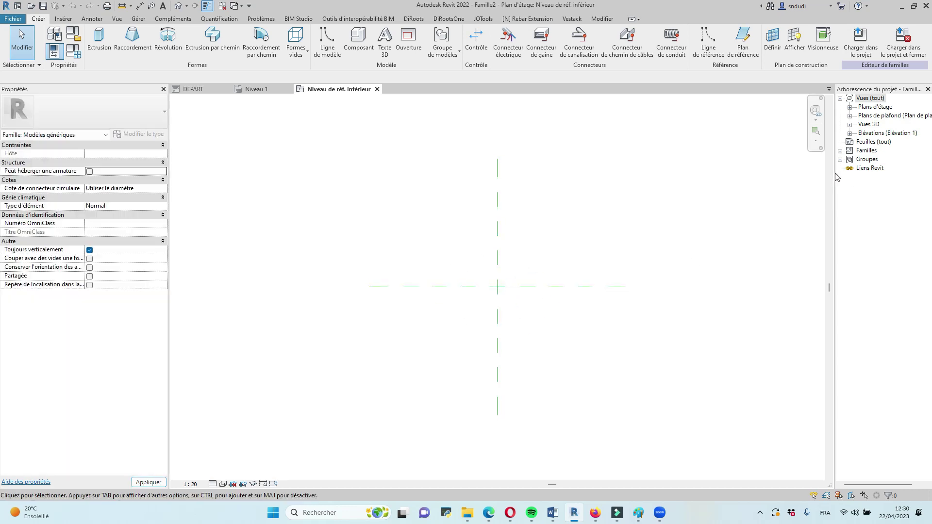
# View the family's levels in the Arrière elevation, and return to the Niveau de réf. inférieur plan
pyautogui.click(850, 134)
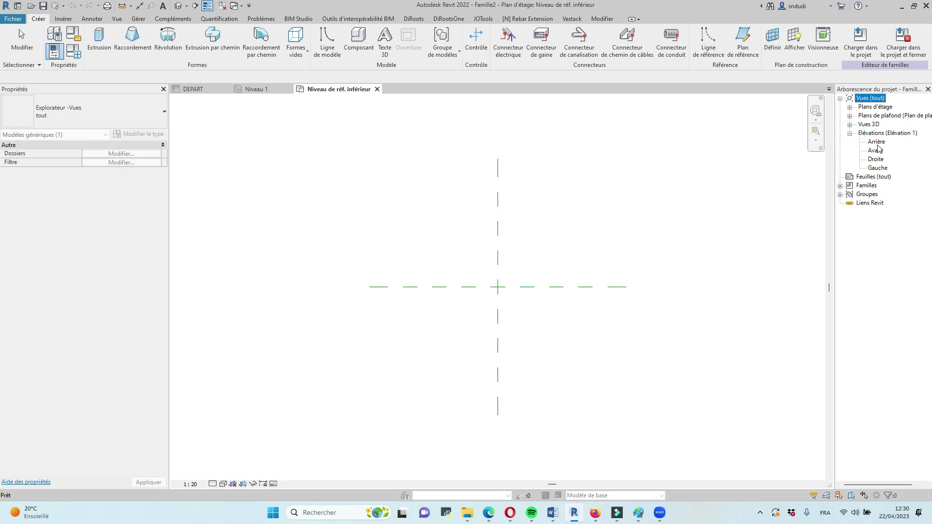
pyautogui.doubleClick(877, 142)
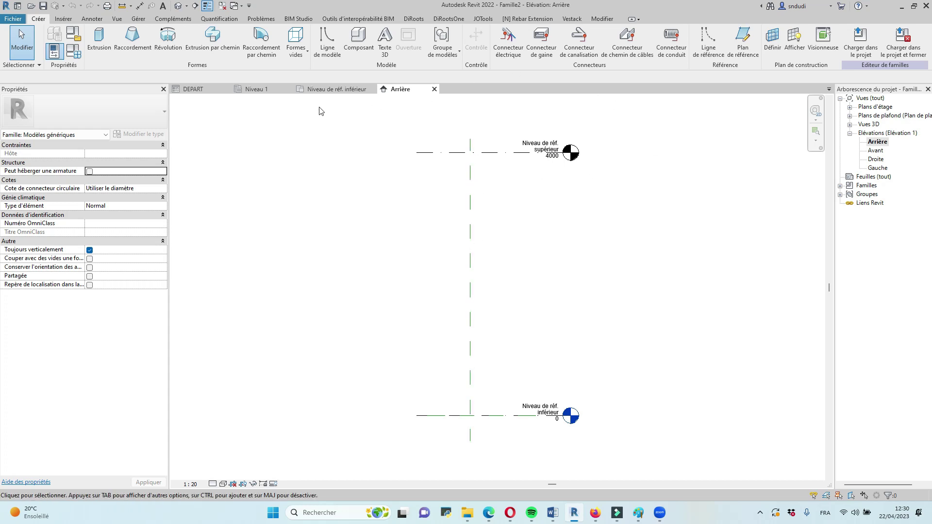
pyautogui.click(330, 90)
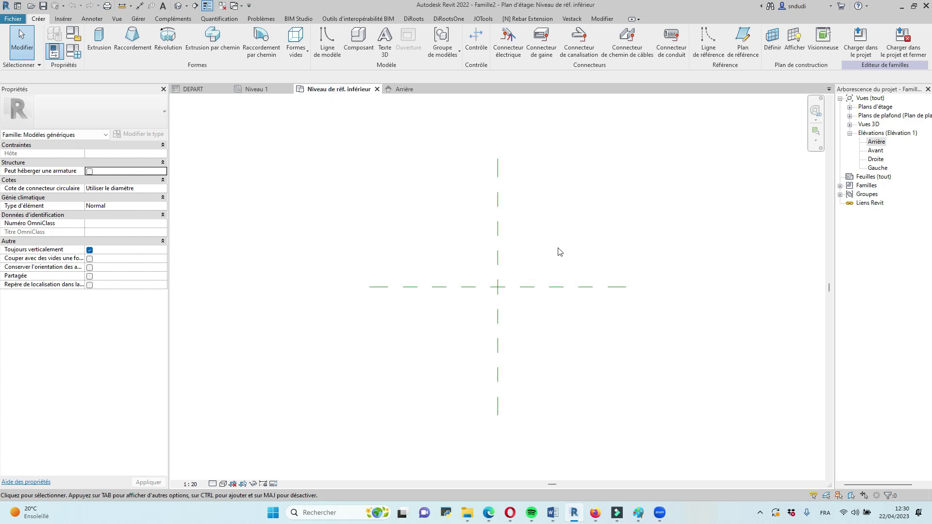
# Enable Définit l'origine for both centre reference planes of the family
pyautogui.click(534, 287)
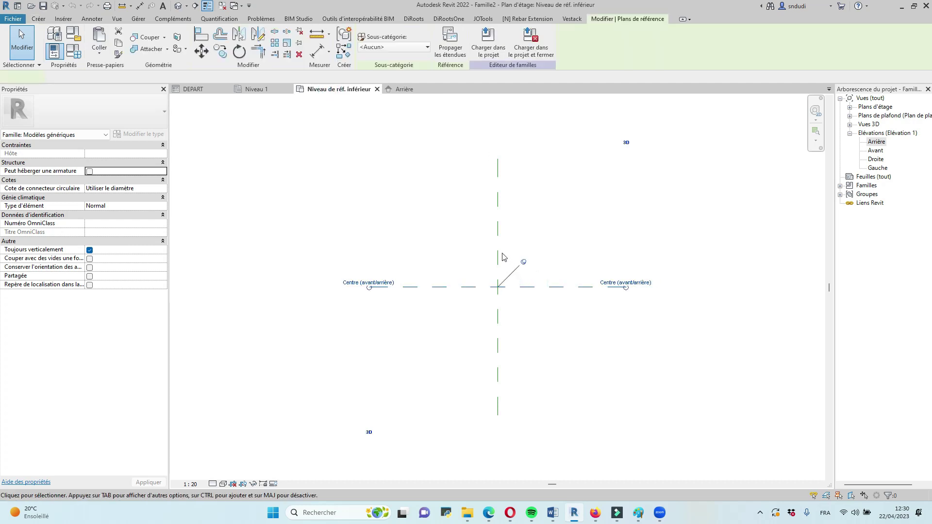
pyautogui.keyDown('ctrl'); pyautogui.click(498, 245); pyautogui.keyUp('ctrl')
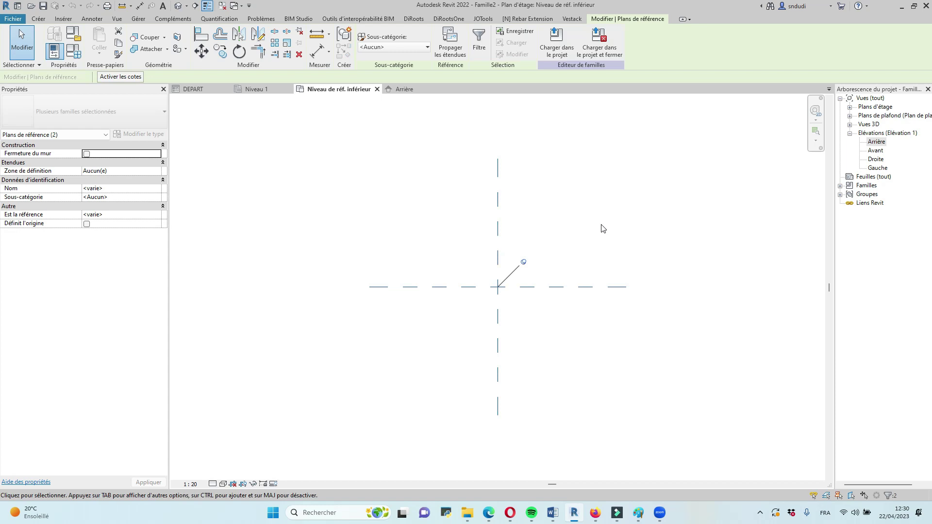
pyautogui.click(87, 224)
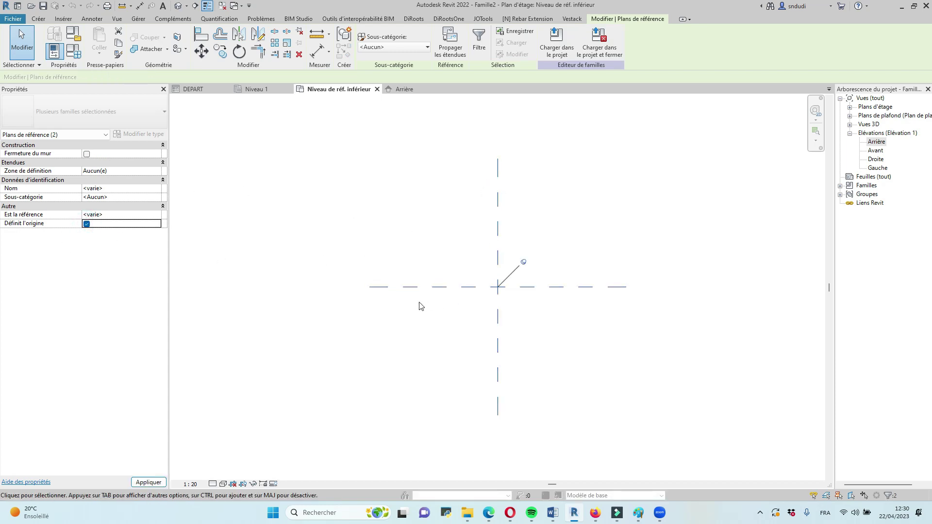
pyautogui.click(648, 182)
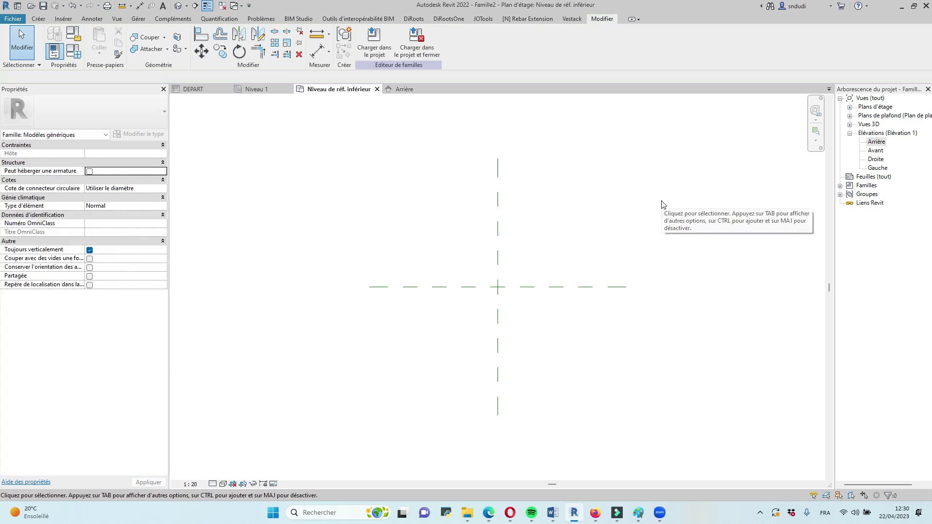
# Set the family category to Poteaux porteurs
pyautogui.click(75, 38)
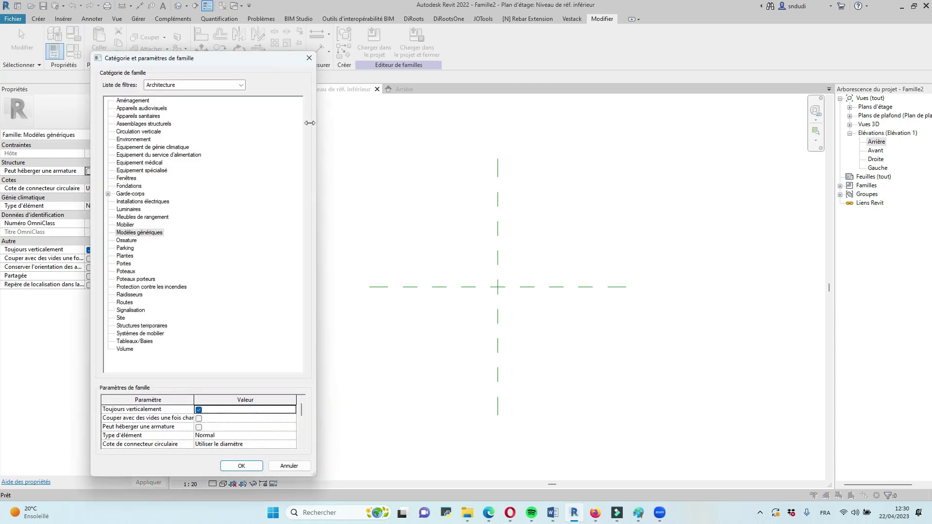
pyautogui.moveTo(217, 65); pyautogui.dragTo(241, 58)
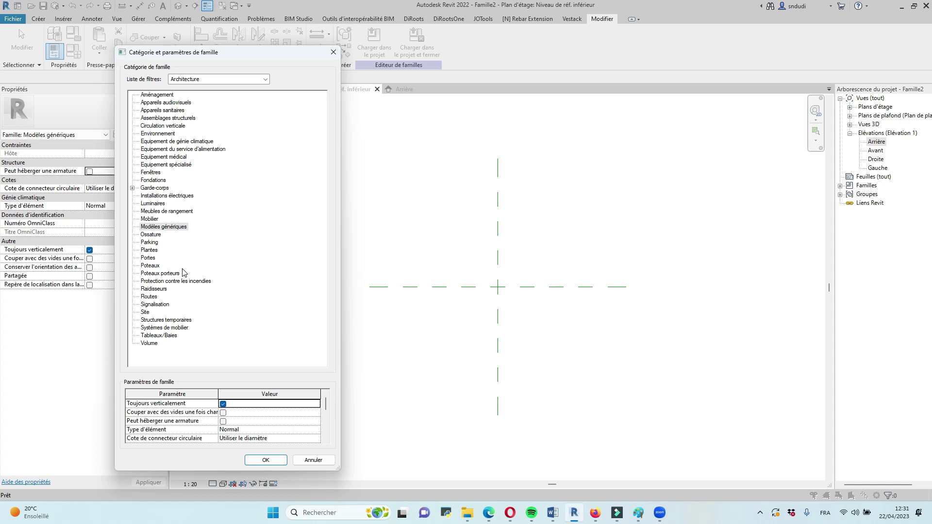
pyautogui.click(167, 273)
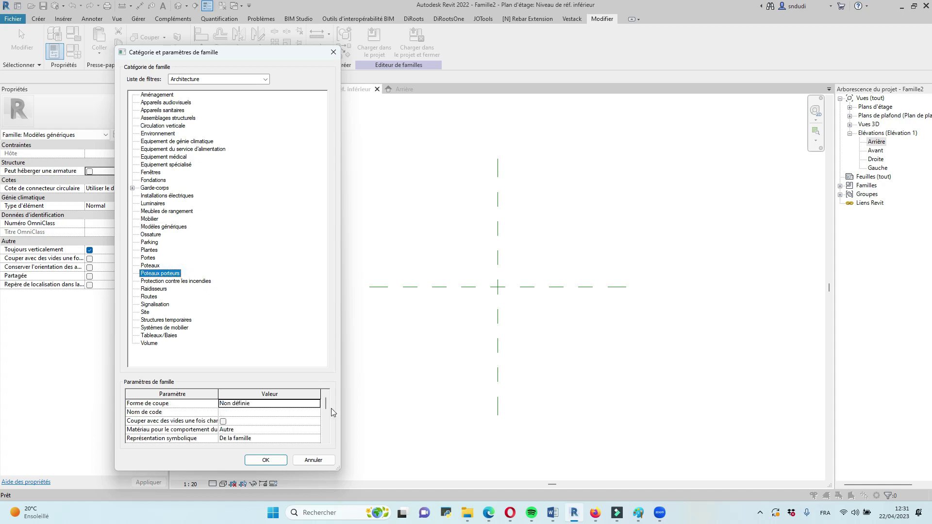
pyautogui.moveTo(327, 406)
pyautogui.mouseDown()
pyautogui.moveTo(329, 417)
pyautogui.moveTo(327, 406)
pyautogui.mouseUp()
pyautogui.click(253, 462)
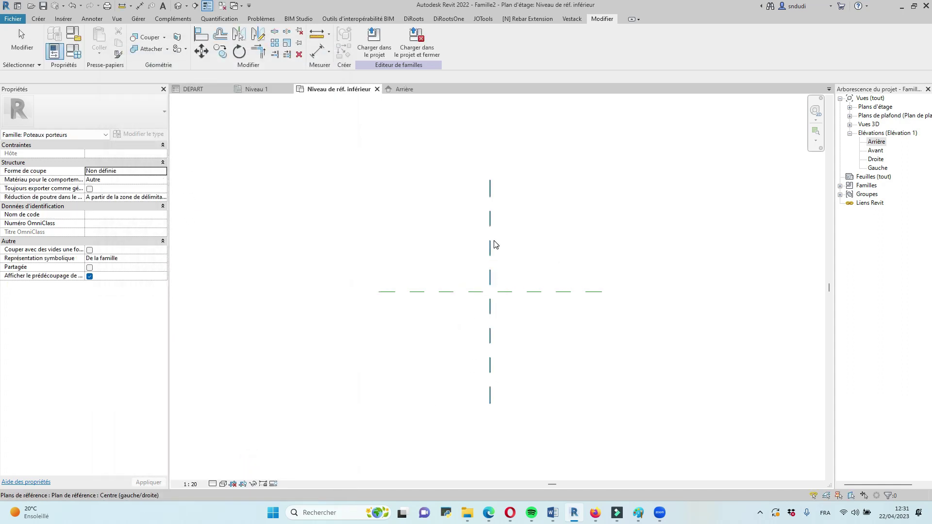
# Switch to Paint, start a blank drawing without saving the old one, and draw two crossing black centre axes
pyautogui.click(639, 513)
pyautogui.click(774, 119)
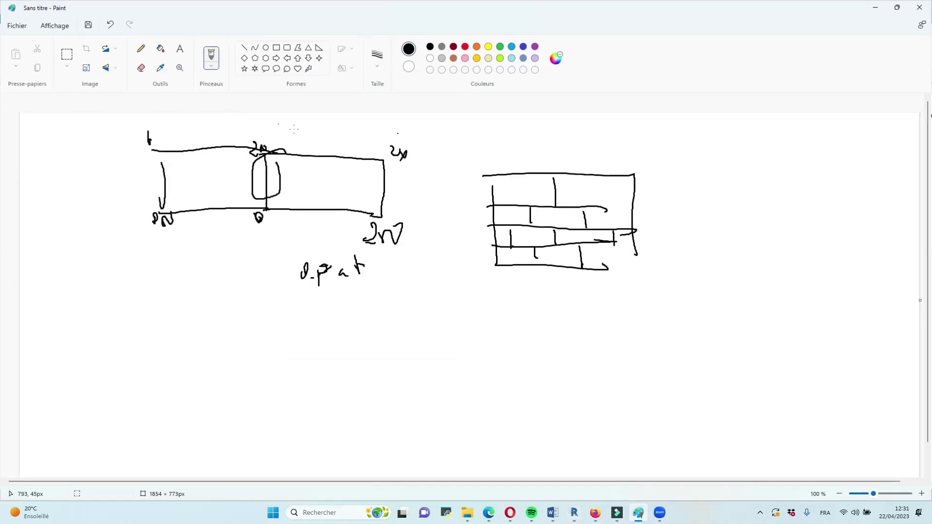
pyautogui.click(17, 24)
pyautogui.click(37, 42)
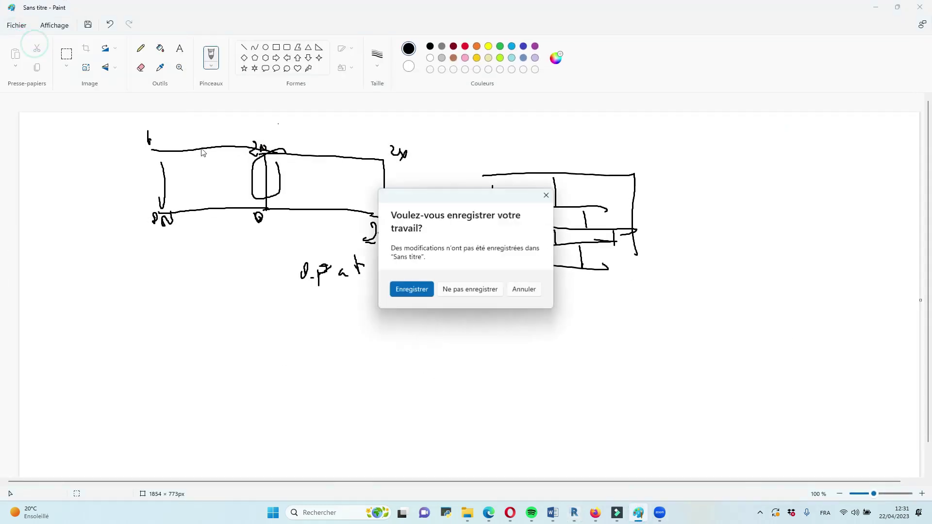
pyautogui.click(453, 290)
pyautogui.moveTo(432, 180); pyautogui.dragTo(437, 366)
pyautogui.moveTo(306, 285); pyautogui.dragTo(606, 287)
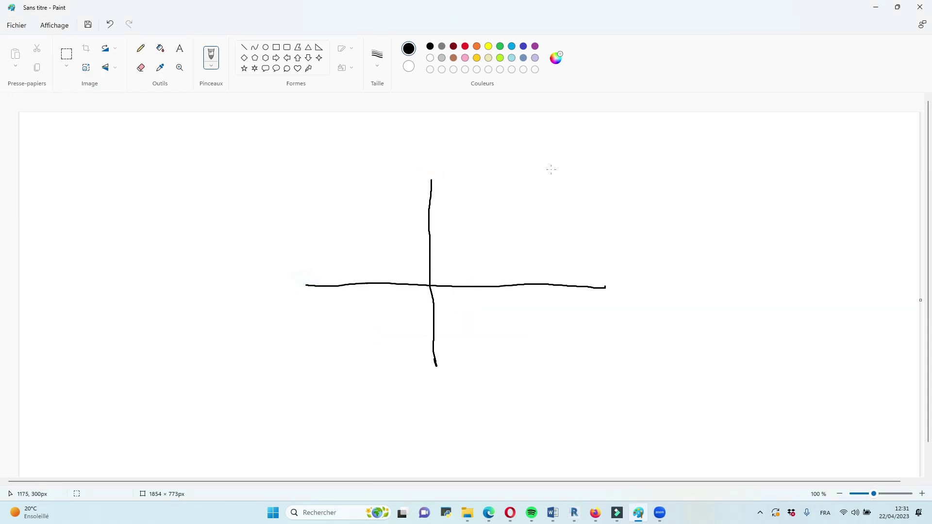
# Sketch three vertical and three horizontal red reference lines around the axes, and trace an L-shaped column outline on them in blue
pyautogui.click(465, 46)
pyautogui.moveTo(389, 203); pyautogui.dragTo(394, 346)
pyautogui.moveTo(460, 206); pyautogui.dragTo(458, 363)
pyautogui.moveTo(362, 336); pyautogui.dragTo(600, 324)
pyautogui.moveTo(353, 264); pyautogui.dragTo(569, 264)
pyautogui.moveTo(346, 189); pyautogui.dragTo(495, 192)
pyautogui.moveTo(579, 219); pyautogui.dragTo(593, 380)
pyautogui.click(513, 46)
pyautogui.moveTo(389, 204)
pyautogui.mouseDown()
pyautogui.moveTo(434, 203)
pyautogui.moveTo(460, 265)
pyautogui.moveTo(531, 274)
pyautogui.moveTo(597, 309)
pyautogui.moveTo(471, 332)
pyautogui.moveTo(387, 263)
pyautogui.moveTo(450, 208)
pyautogui.mouseUp()
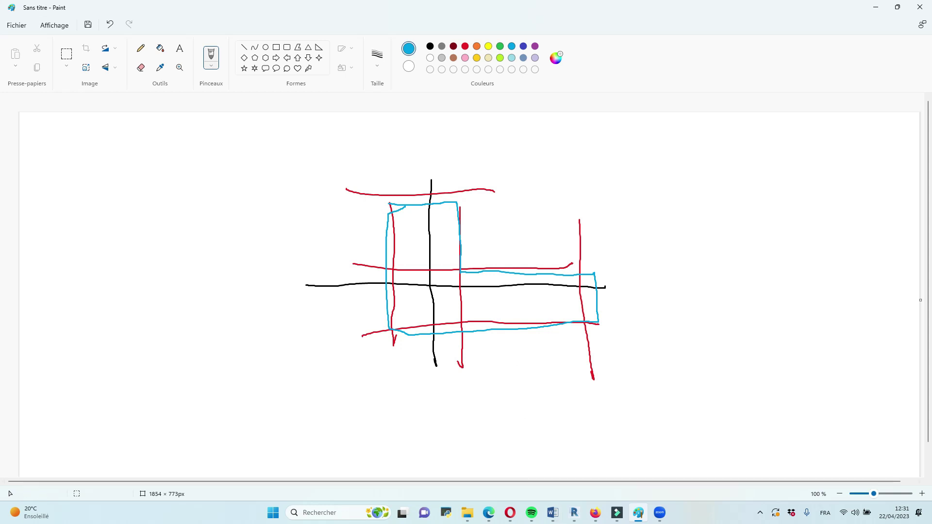
# Back in Revit, draw two vertical reference planes, one about 360 mm to each side of the vertical centre plane
pyautogui.click(574, 512)
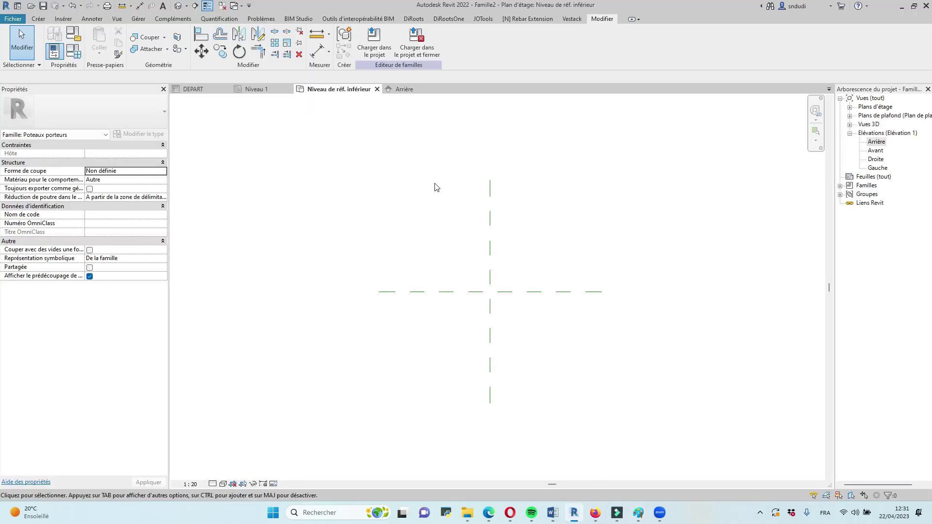
pyautogui.click(490, 219)
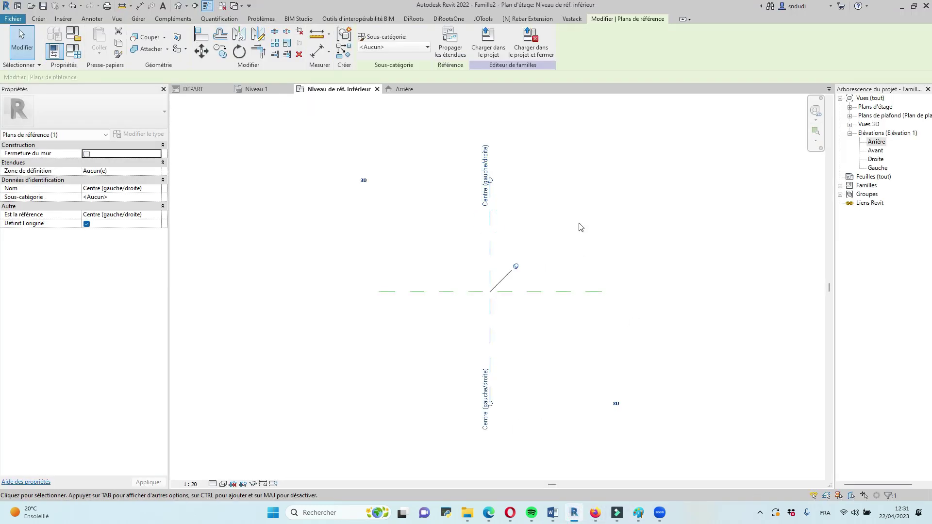
pyautogui.rightClick(574, 206)
pyautogui.click(611, 292)
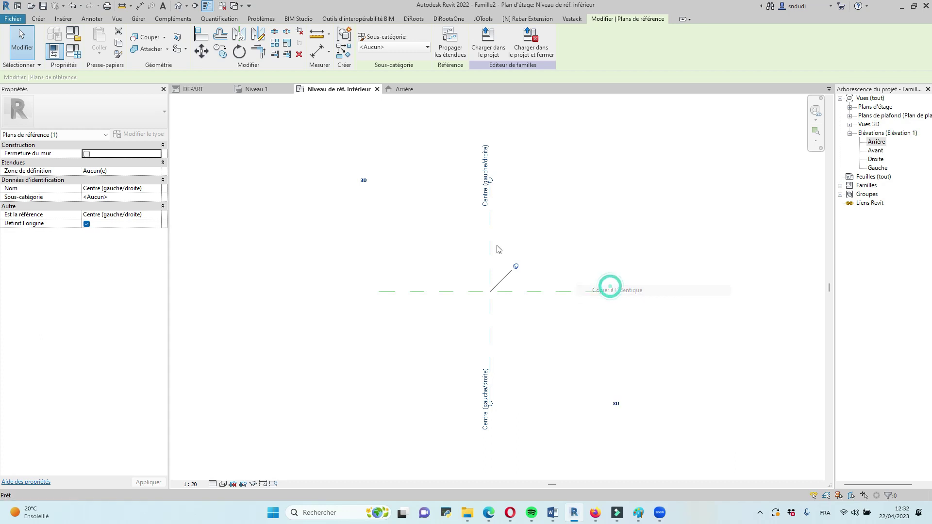
pyautogui.click(445, 180)
pyautogui.click(445, 401)
pyautogui.click(535, 181)
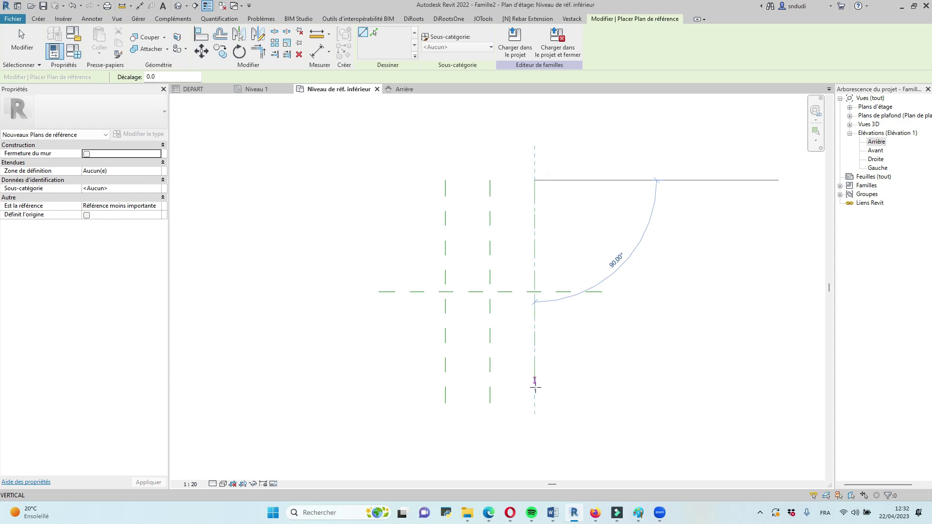
pyautogui.click(534, 403)
# Draw three horizontal reference planes: about 819 mm and 280 mm above the horizontal centre plane, and one below it
pyautogui.click(388, 189)
pyautogui.click(559, 190)
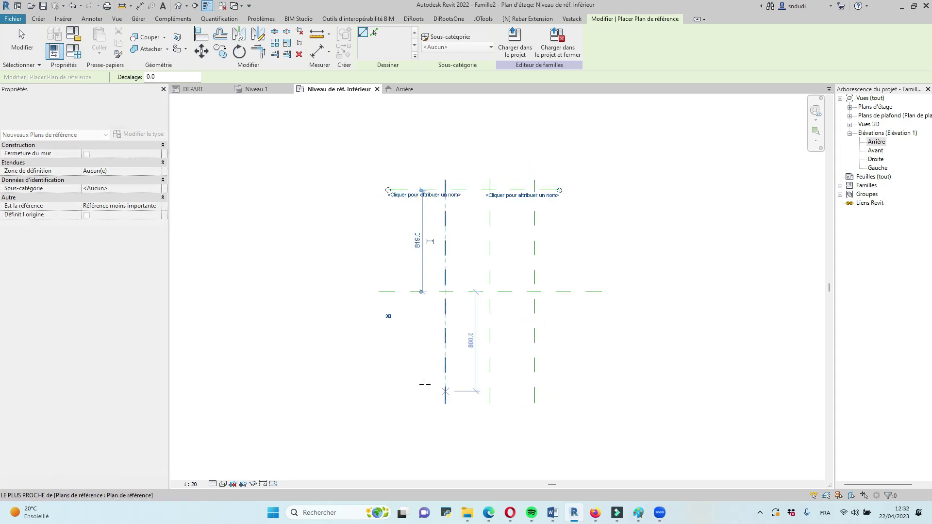
pyautogui.click(412, 335)
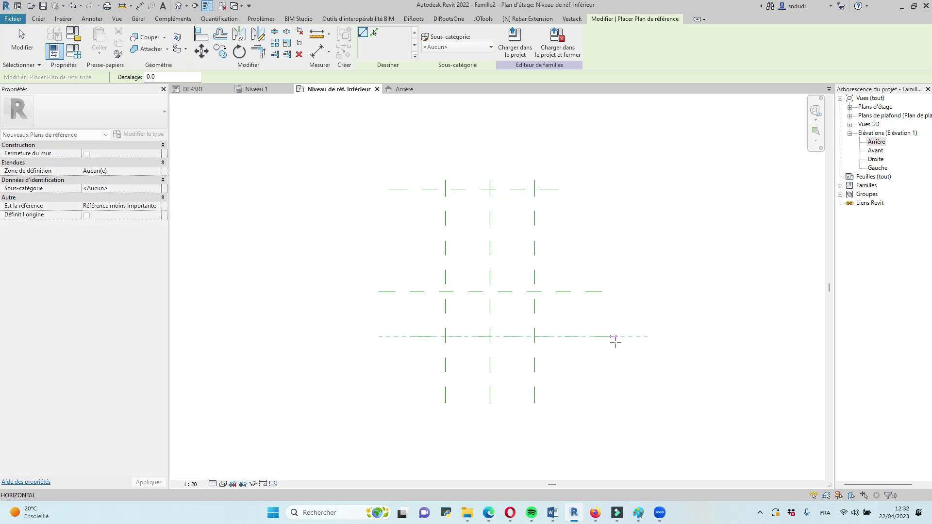
pyautogui.click(615, 339)
pyautogui.click(413, 257)
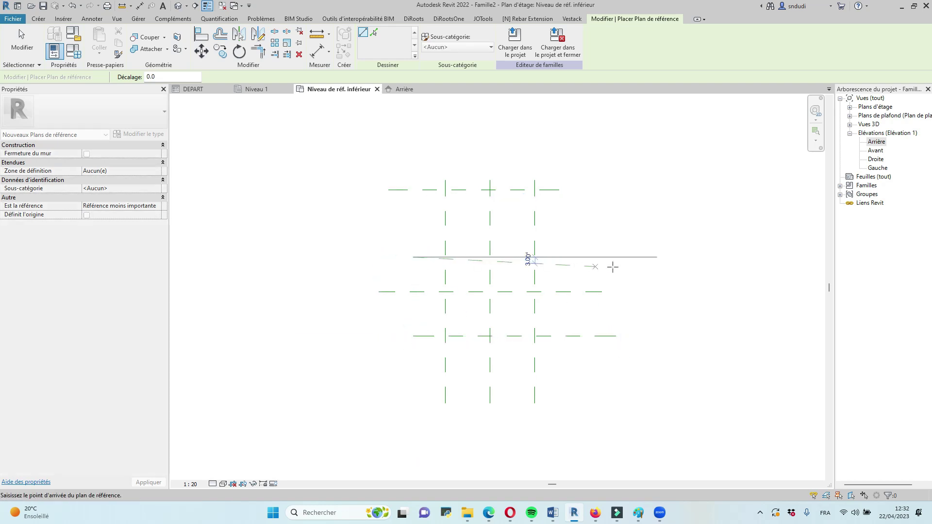
pyautogui.click(616, 257)
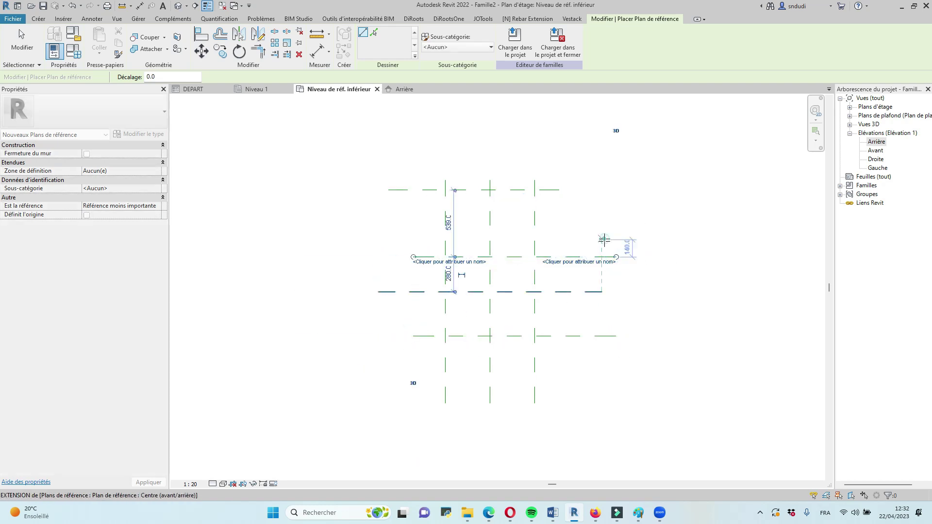
# Draw a shorter vertical reference plane about 540 mm beyond the rightmost one, and finish placing reference planes
pyautogui.click(601, 372)
pyautogui.click(602, 239)
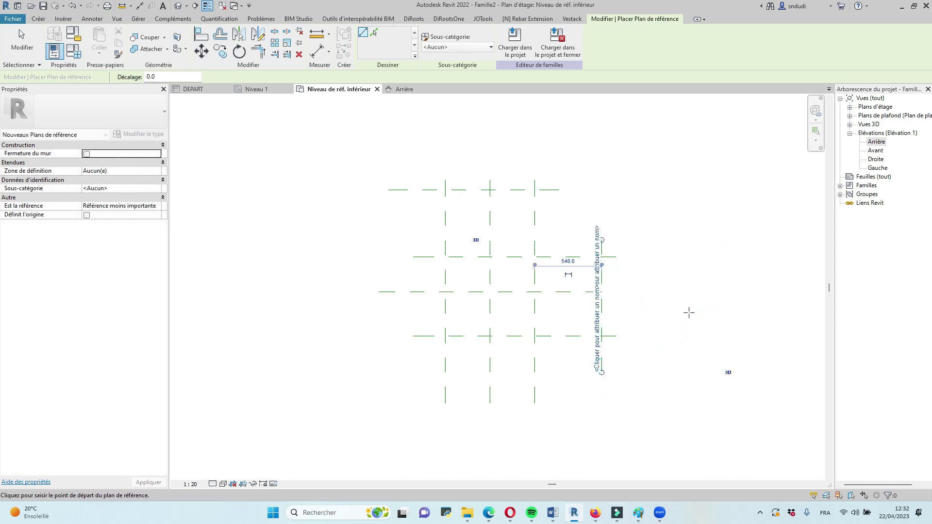
pyautogui.scroll(1, 686, 306)
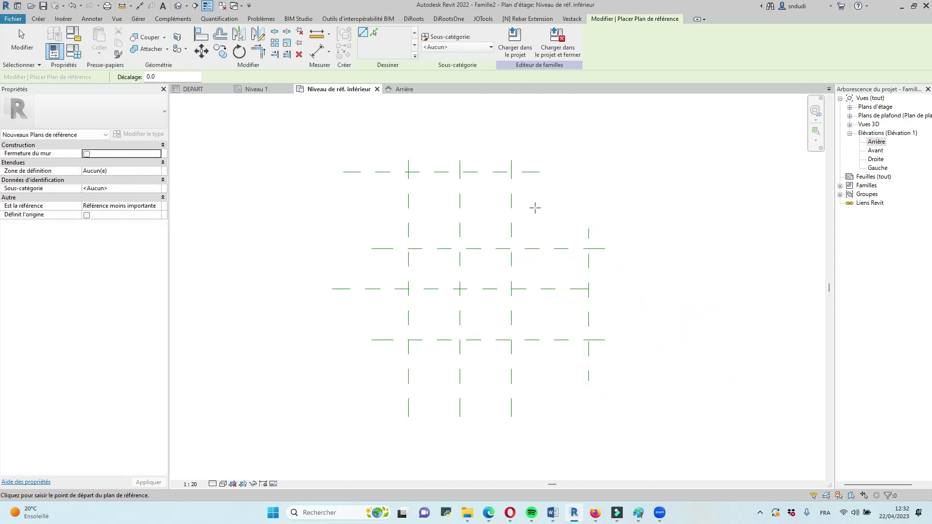
pyautogui.press('Escape')
pyautogui.press('Escape')
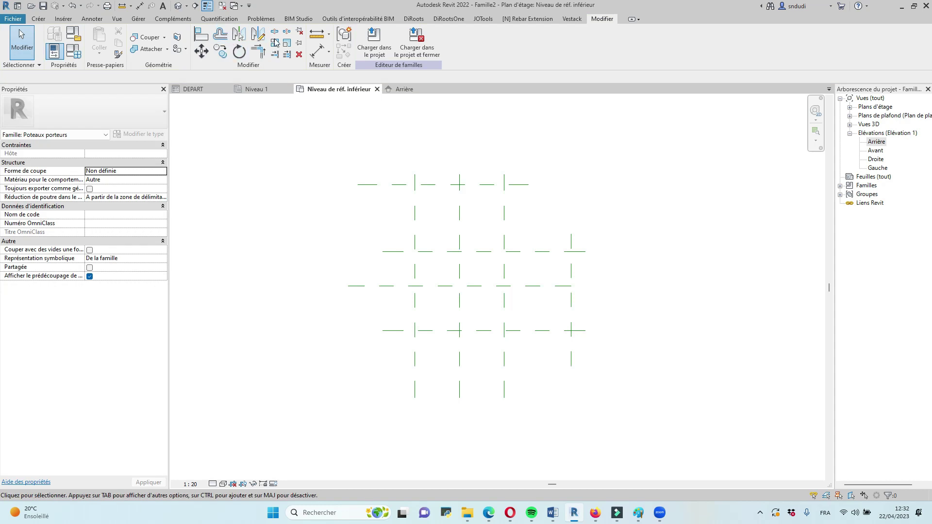
# Add an aligned dimension across the three left vertical reference planes above the grid, and make its segments equal (EQ)
pyautogui.click(317, 50)
pyautogui.scroll(1, 421, 208)
pyautogui.click(409, 203)
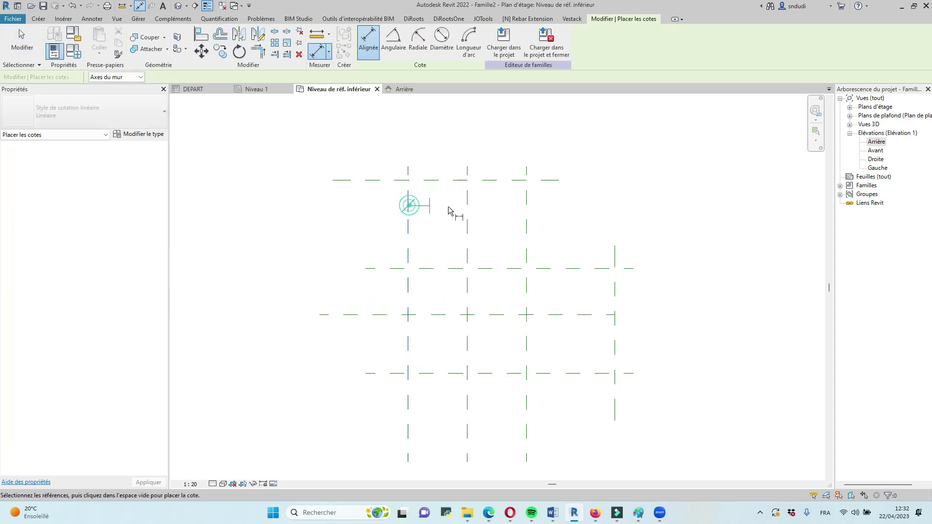
pyautogui.click(467, 206)
pyautogui.click(527, 217)
pyautogui.scroll(-1, 532, 265)
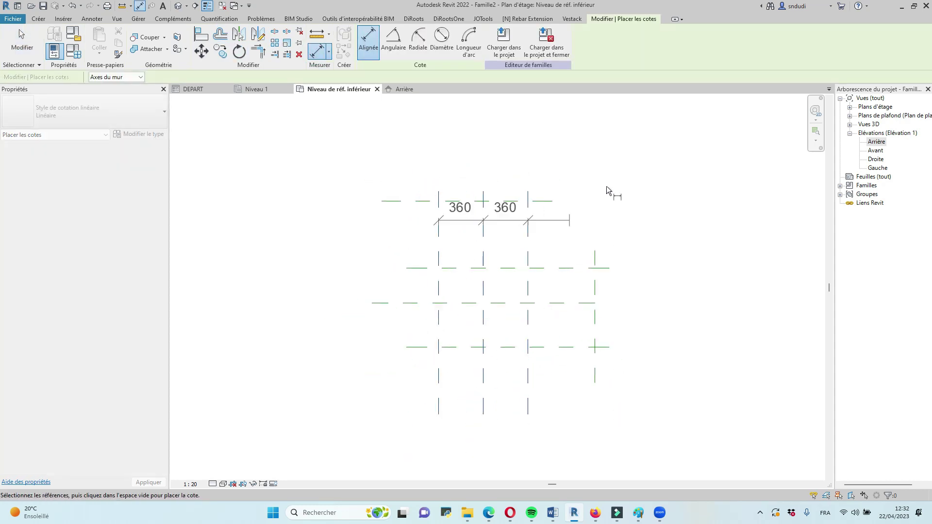
pyautogui.click(616, 160)
pyautogui.click(484, 129)
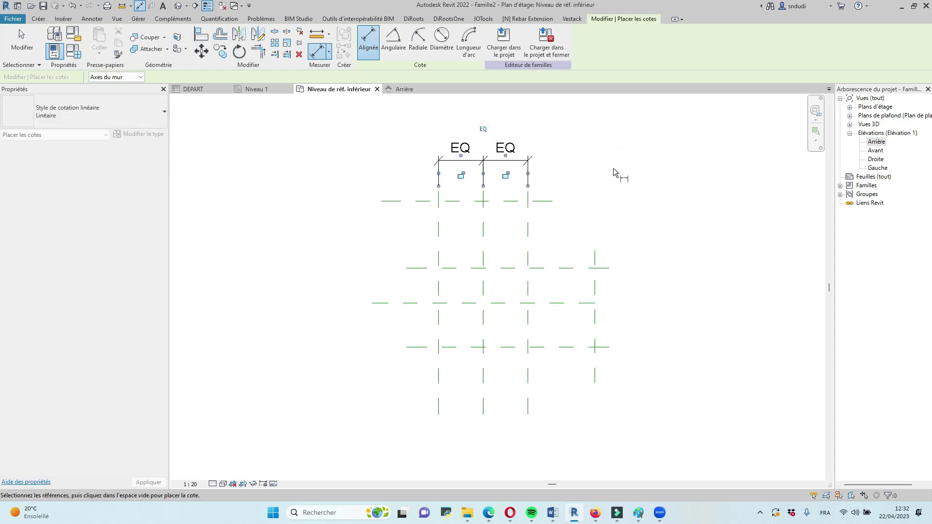
# Add an overall aligned dimension between the outer two of the three equally spaced vertical reference planes
pyautogui.scroll(1, 602, 183)
pyautogui.click(402, 241)
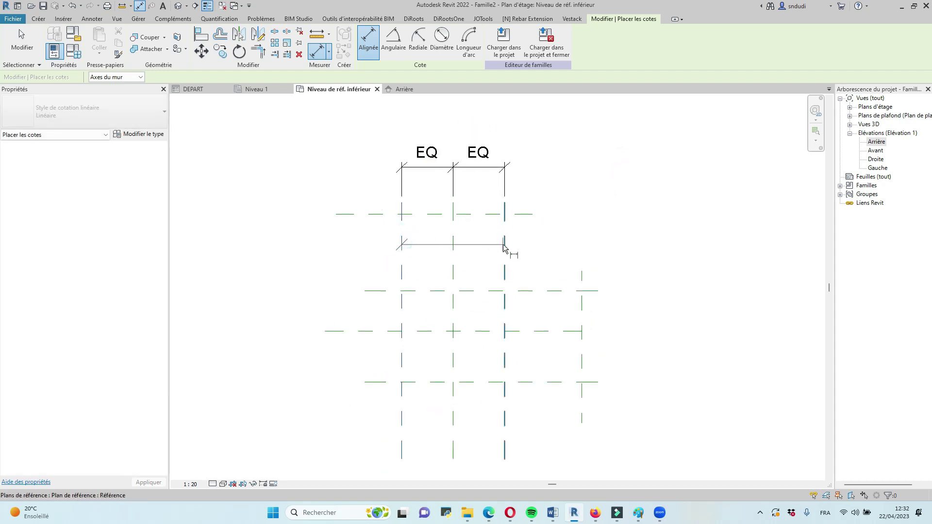
pyautogui.click(503, 244)
pyautogui.click(610, 142)
pyautogui.scroll(-2, 470, 274)
pyautogui.scroll(3, 517, 306)
pyautogui.scroll(-2, 527, 309)
pyautogui.scroll(2, 541, 302)
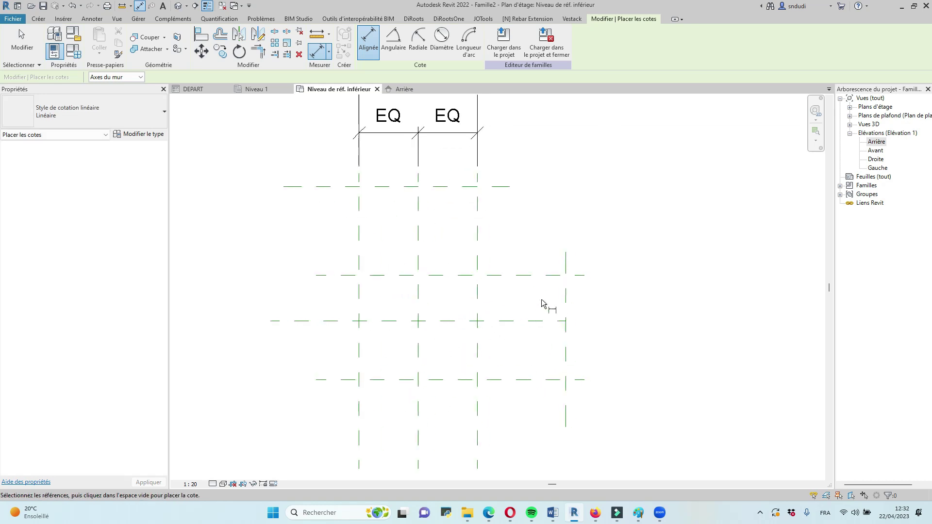
# Add an aligned dimension across the lower three horizontal reference planes beside the grid, and make its segments equal (EQ)
pyautogui.click(536, 275)
pyautogui.click(534, 321)
pyautogui.click(533, 380)
pyautogui.click(668, 390)
pyautogui.click(717, 328)
pyautogui.click(664, 431)
# Add an overall aligned dimension between the outer two equally spaced horizontal planes, outside the EQ dimension
pyautogui.click(526, 262)
pyautogui.click(525, 380)
pyautogui.click(737, 400)
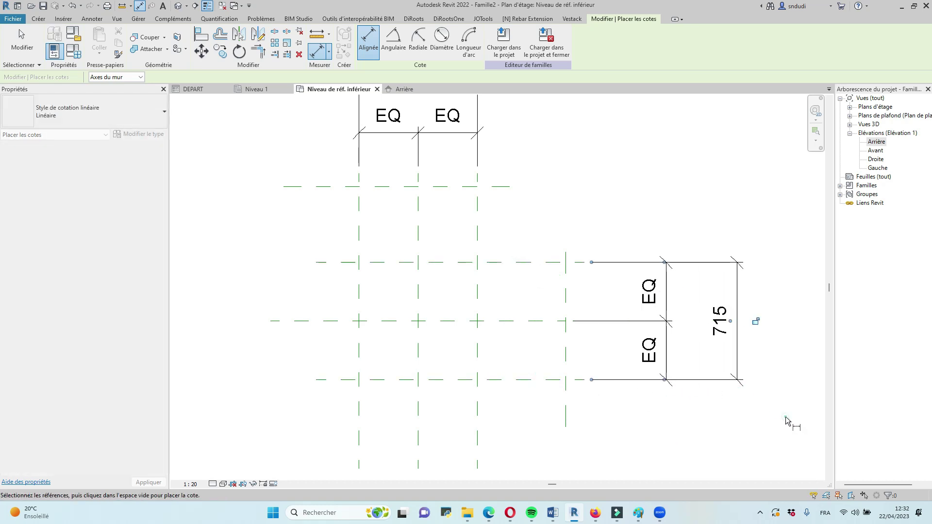
# Dimension the distance between the leftmost and rightmost vertical reference planes, placing the dimension below the grid
pyautogui.scroll(-1, 631, 381)
pyautogui.click(428, 396)
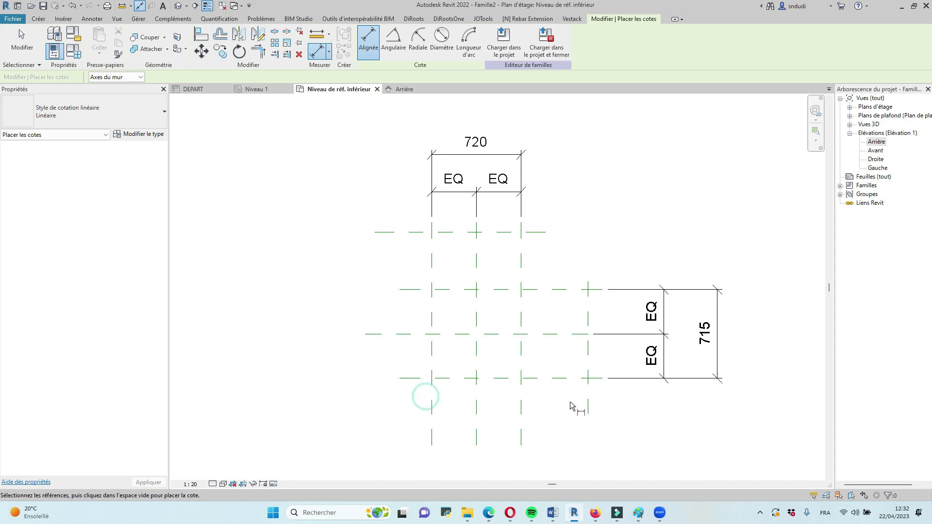
pyautogui.click(587, 397)
pyautogui.click(435, 405)
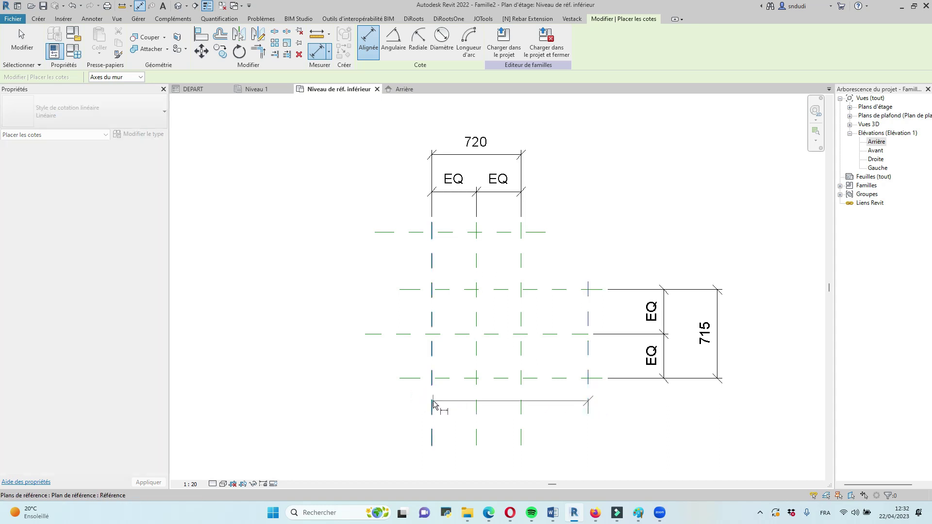
pyautogui.click(363, 407)
# Dimension the distance between the lowest and uppermost horizontal reference planes beside the grid's left end, and finish dimensioning
pyautogui.click(408, 379)
pyautogui.click(409, 233)
pyautogui.click(393, 189)
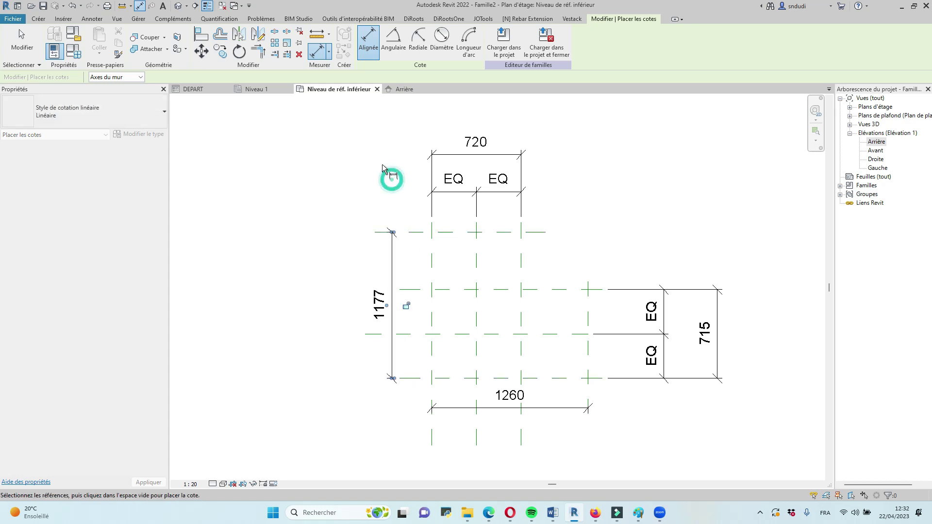
pyautogui.press('Escape')
pyautogui.press('Escape')
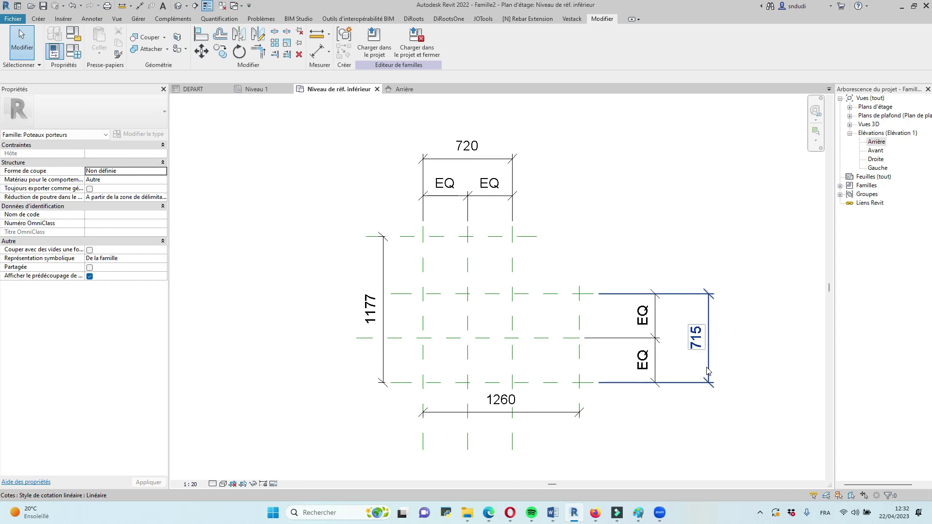
# Label the overall dimension of the equally spaced horizontal planes with a new family type parameter named a
pyautogui.click(707, 372)
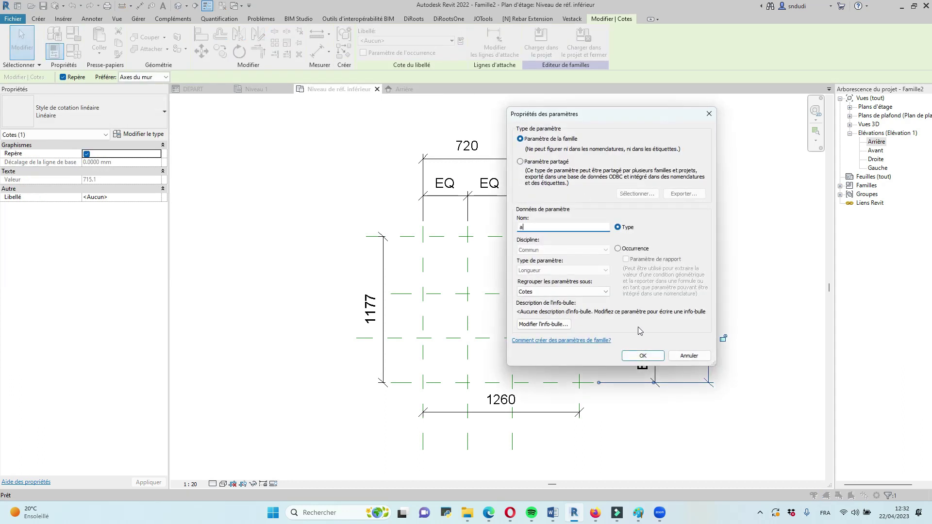
pyautogui.write('a')
pyautogui.click(642, 356)
pyautogui.click(686, 206)
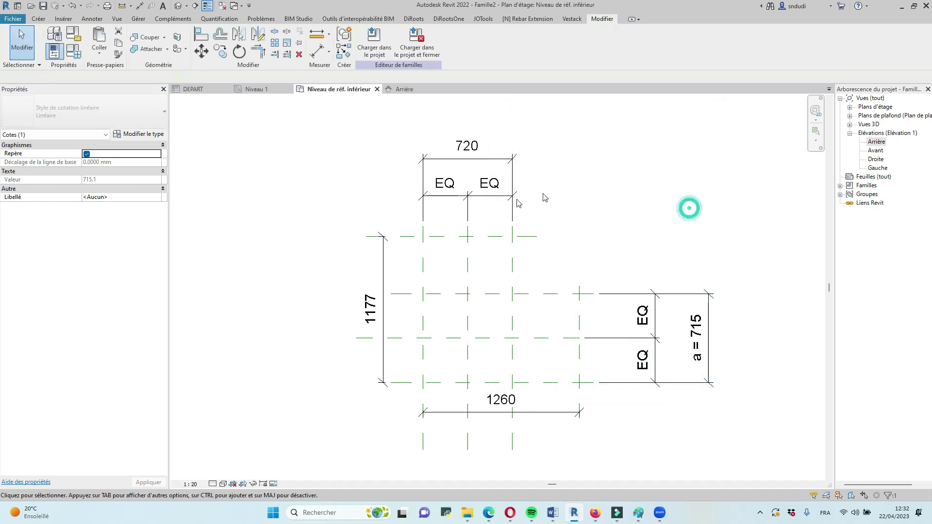
# Label the overall dimension of the equally spaced vertical planes with a new family type parameter named b
pyautogui.click(492, 162)
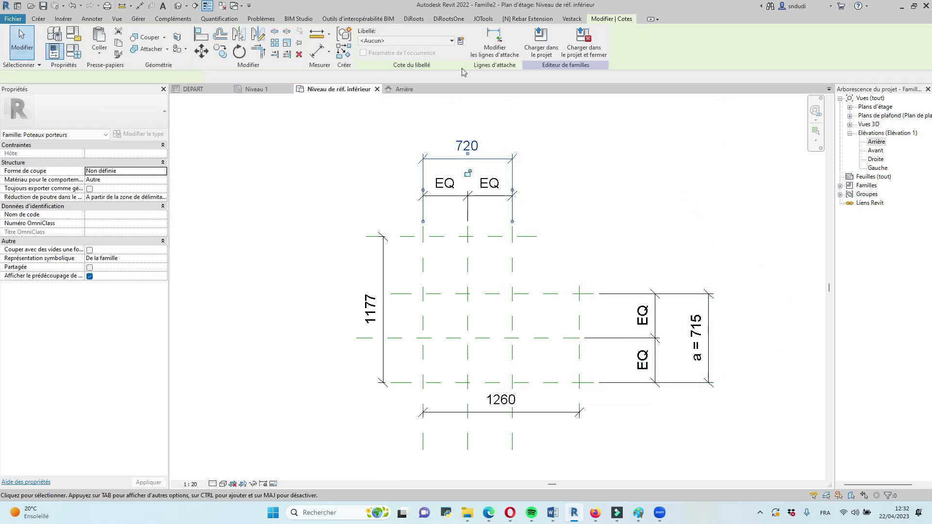
pyautogui.click(459, 41)
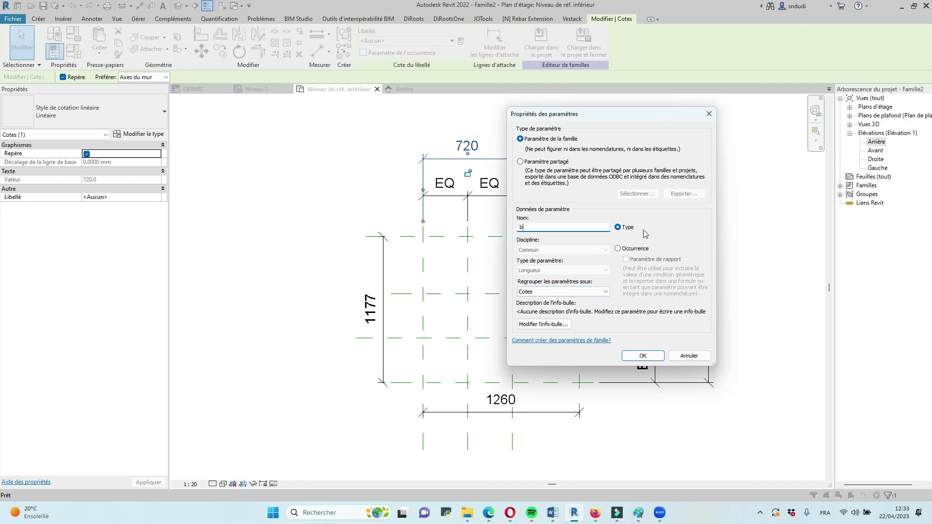
pyautogui.click(629, 356)
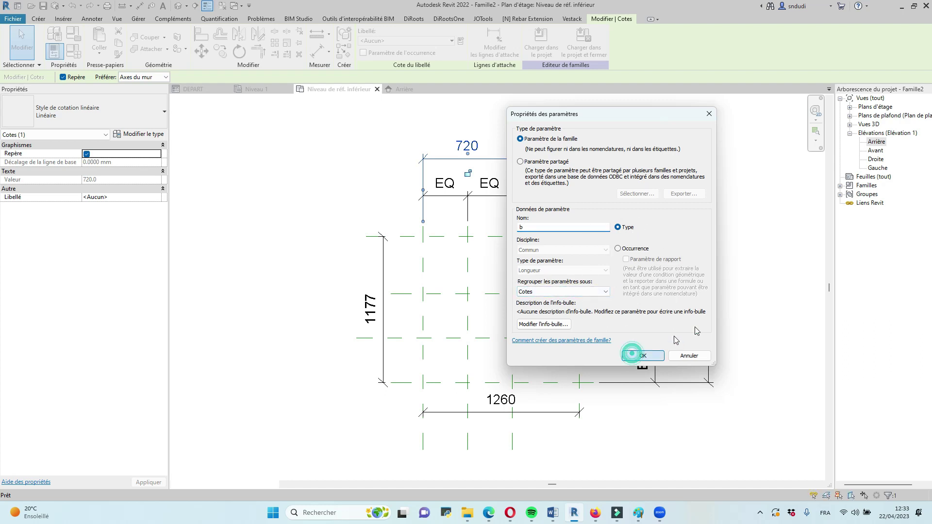
pyautogui.click(764, 219)
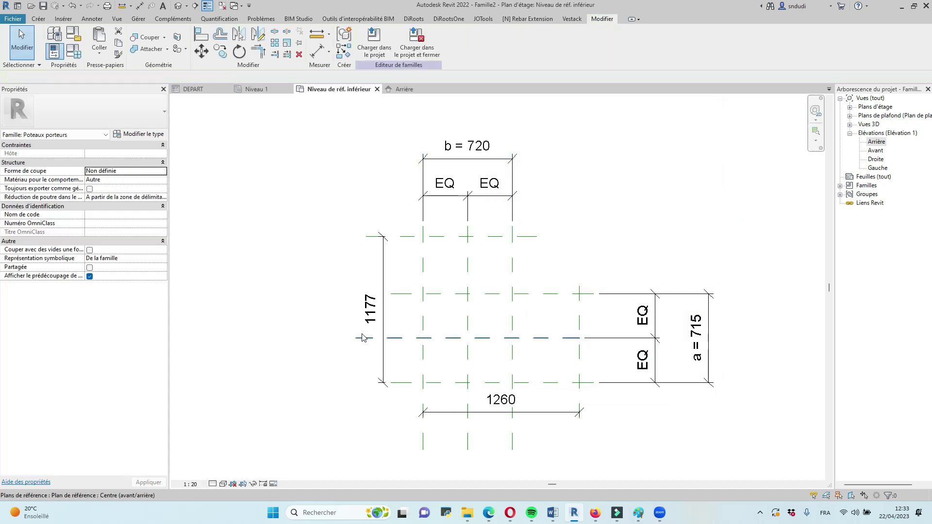
# Label the dimension between the lowest and uppermost horizontal planes with a new family type parameter named y
pyautogui.click(382, 277)
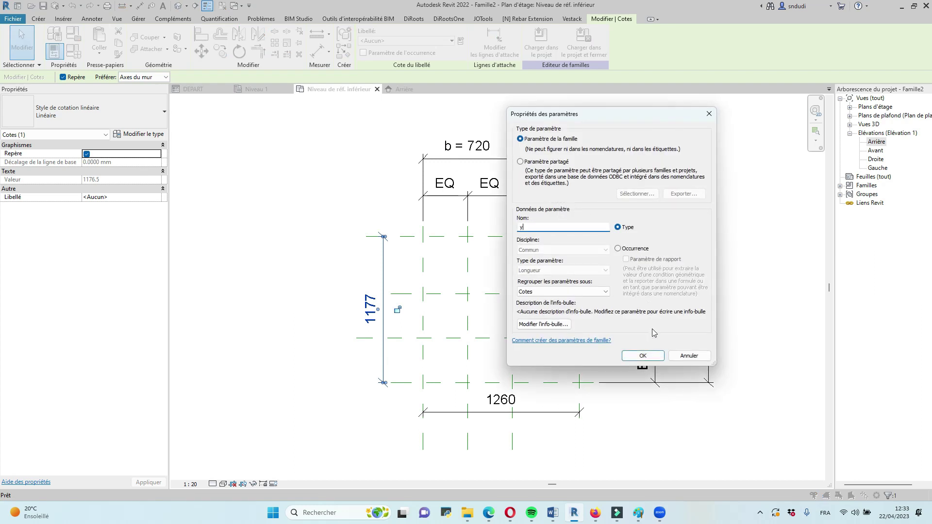
pyautogui.click(648, 355)
pyautogui.click(633, 463)
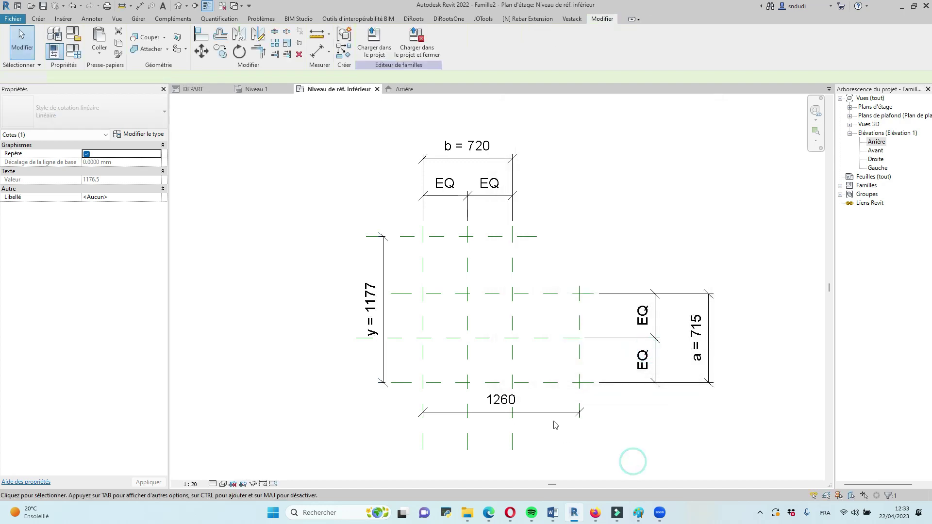
# Label the dimension between the leftmost and rightmost vertical planes with a new family type parameter named x
pyautogui.click(551, 413)
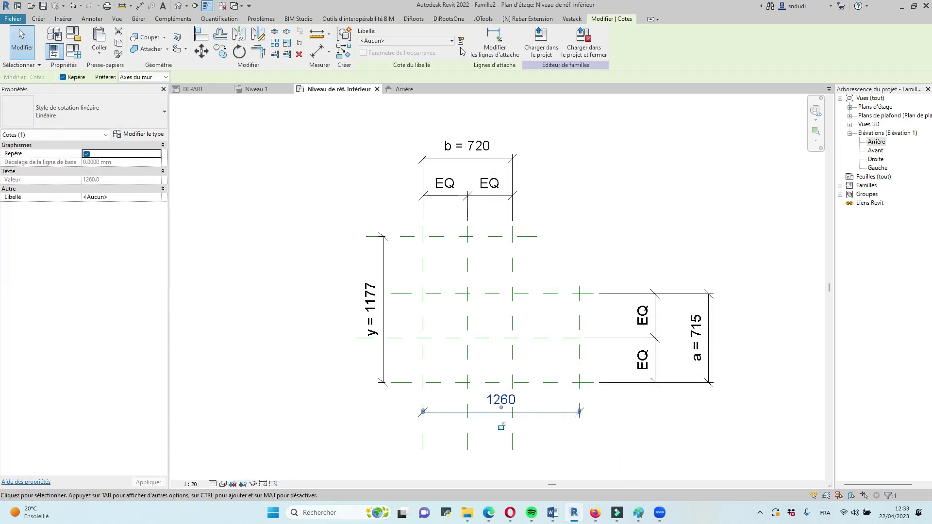
pyautogui.click(461, 43)
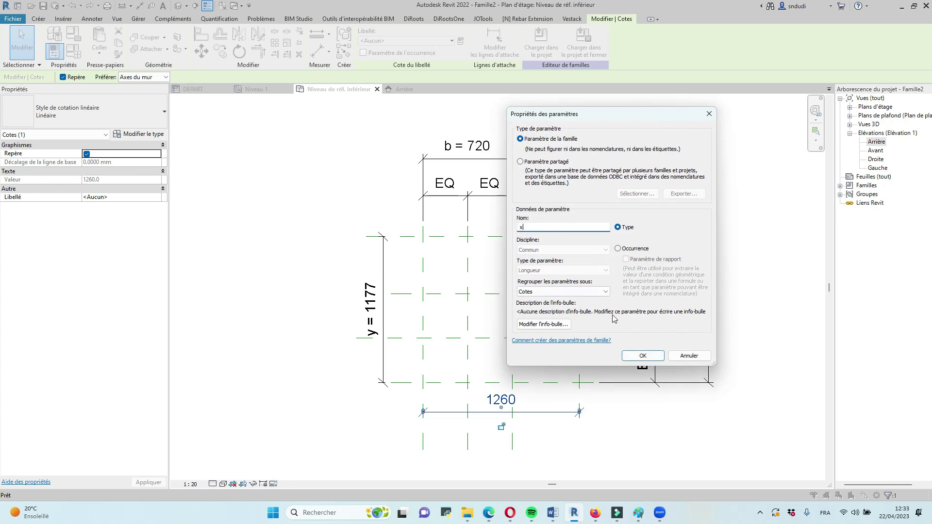
pyautogui.click(643, 360)
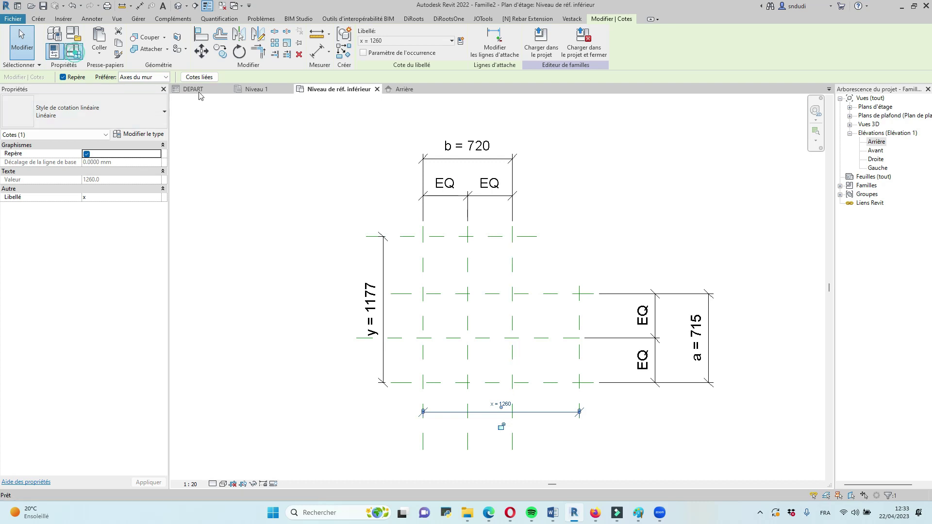
# Create a new family type named CL_L/50/25 in the family types
pyautogui.click(74, 51)
pyautogui.moveTo(241, 110); pyautogui.dragTo(185, 138)
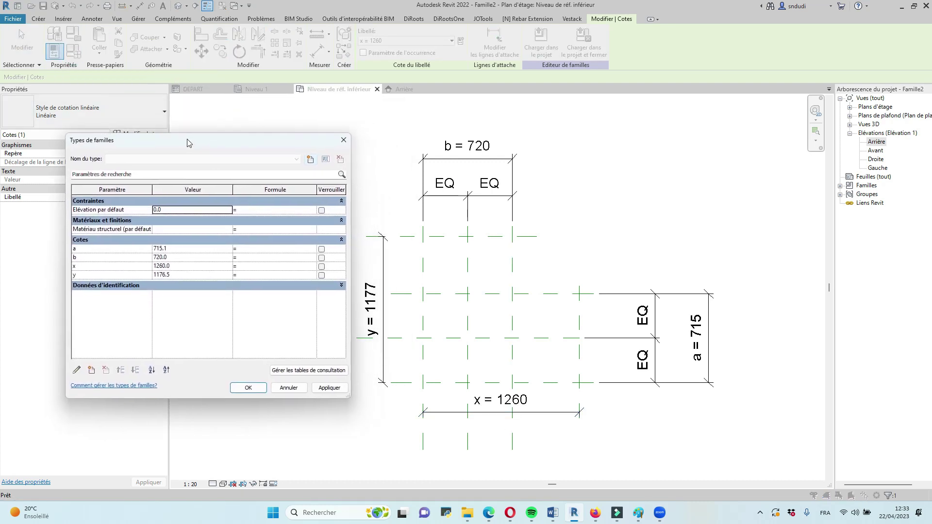
pyautogui.click(305, 156)
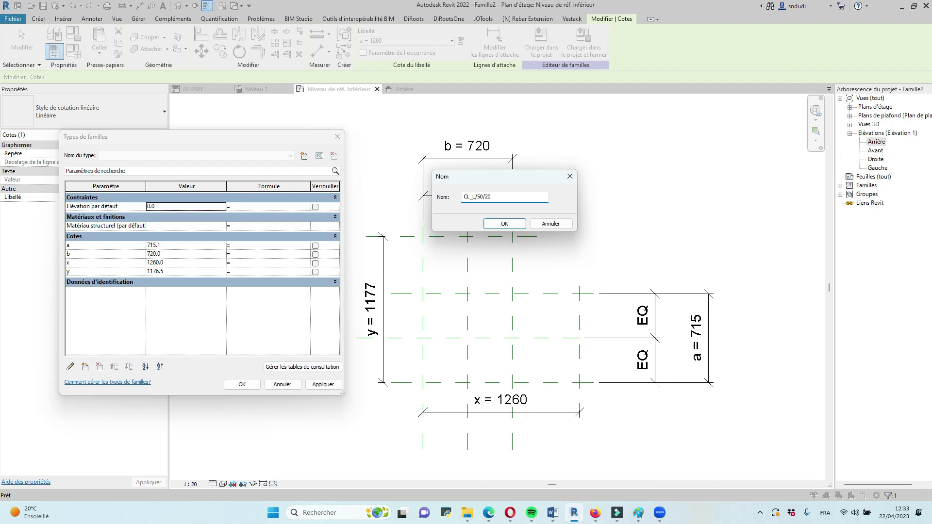
pyautogui.click(504, 223)
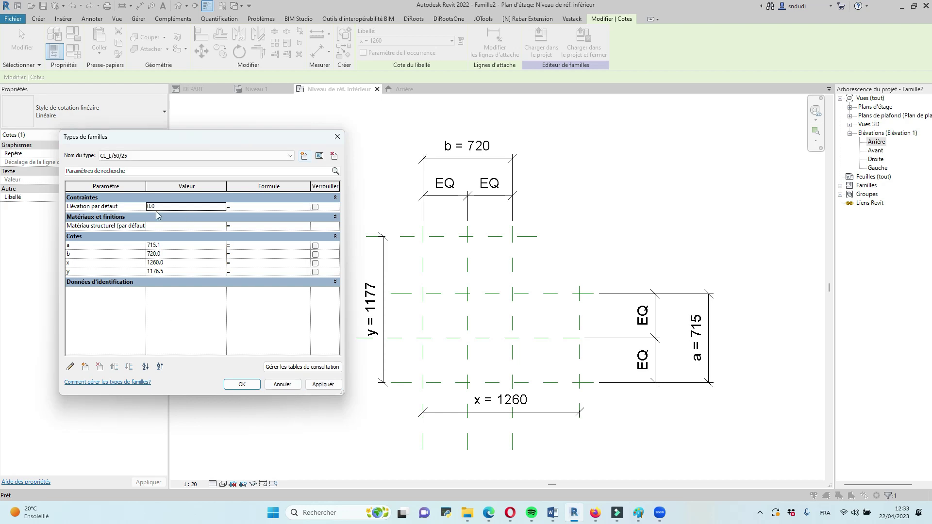
# Set the type's parameters a and b to 250 and x and y to 500, and apply them to the family
pyautogui.moveTo(160, 136); pyautogui.dragTo(206, 154)
pyautogui.click(220, 264)
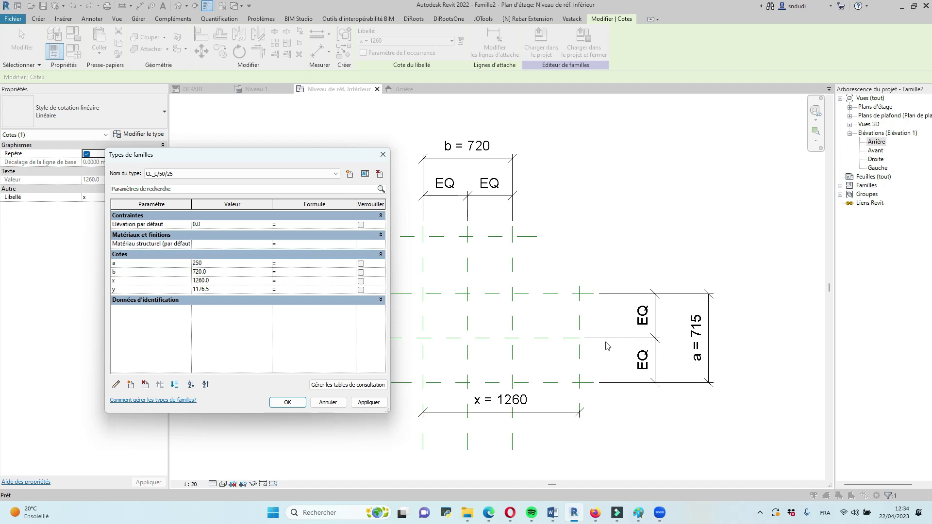
pyautogui.click(222, 272)
pyautogui.write('250')
pyautogui.click(218, 280)
pyautogui.write('50')
pyautogui.click(225, 290)
pyautogui.click(225, 271)
pyautogui.click(222, 280)
pyautogui.write('500')
pyautogui.click(231, 290)
pyautogui.click(359, 402)
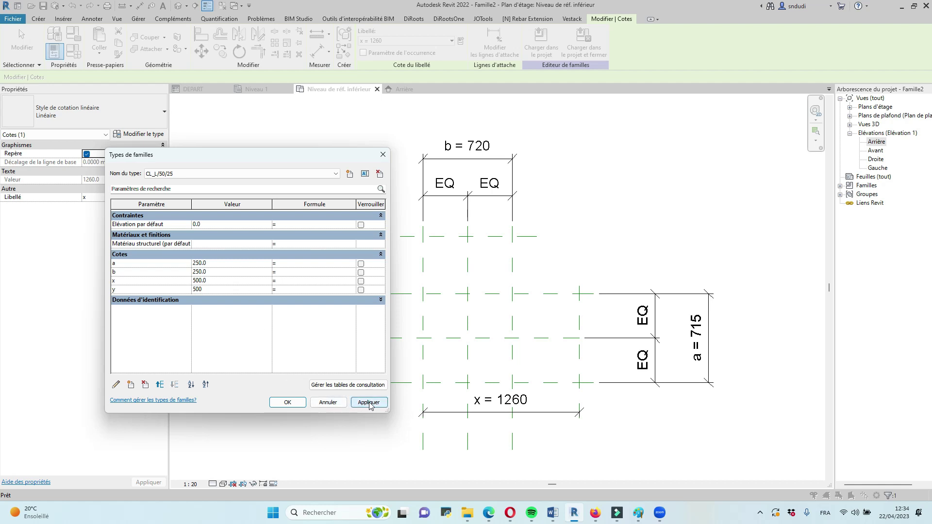
pyautogui.click(294, 403)
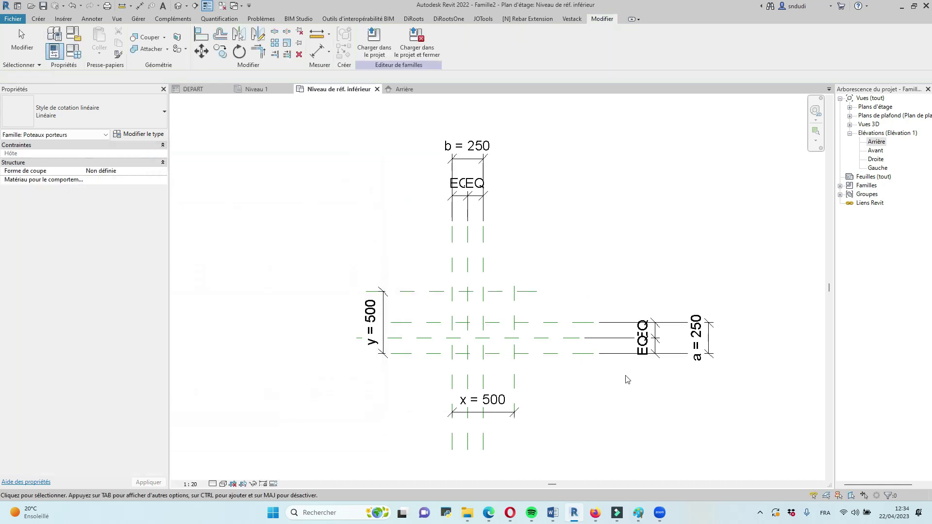
# Start an extrusion and sketch a closed L-shaped profile slightly inside the reference planes, its inner vertical edge about 220 mm long
pyautogui.scroll(2, 583, 359)
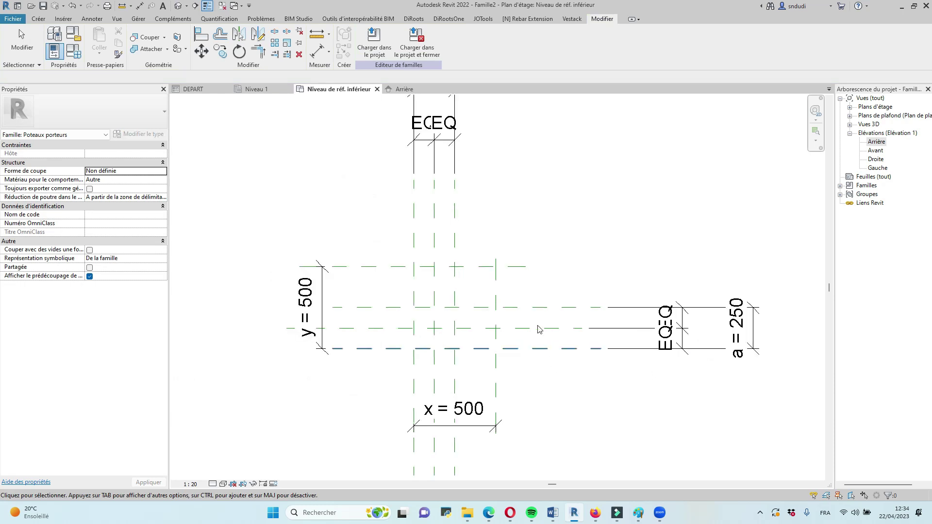
pyautogui.click(39, 19)
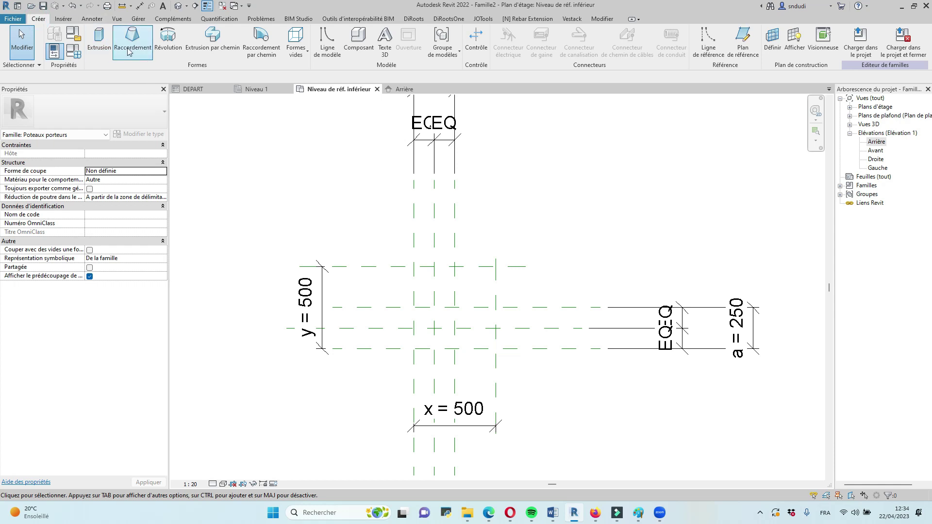
pyautogui.click(99, 39)
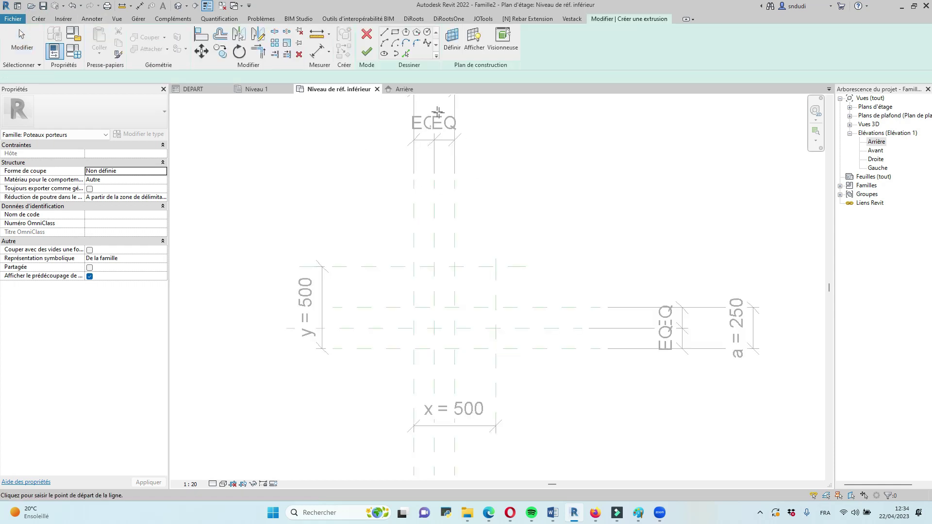
pyautogui.scroll(3, 424, 266)
pyautogui.scroll(-2, 416, 301)
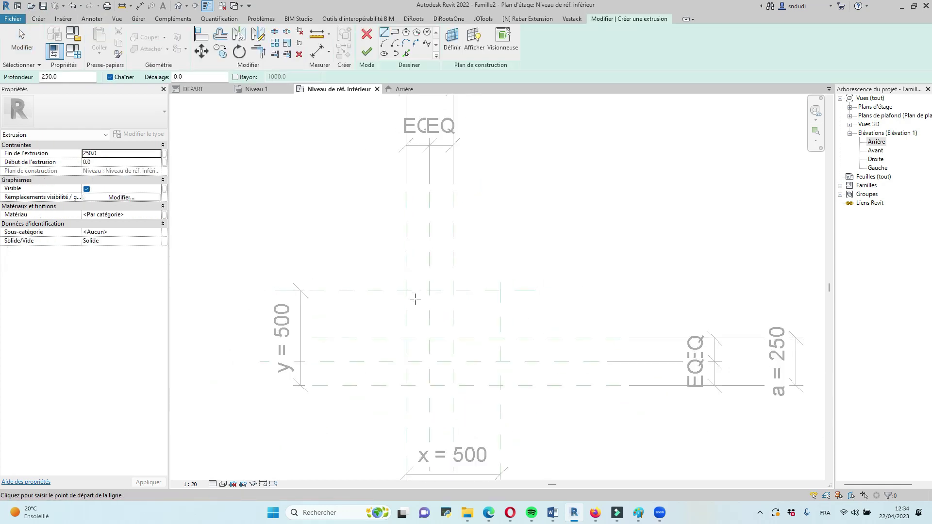
pyautogui.click(413, 304)
pyautogui.click(414, 379)
pyautogui.click(493, 378)
pyautogui.click(492, 345)
pyautogui.click(444, 345)
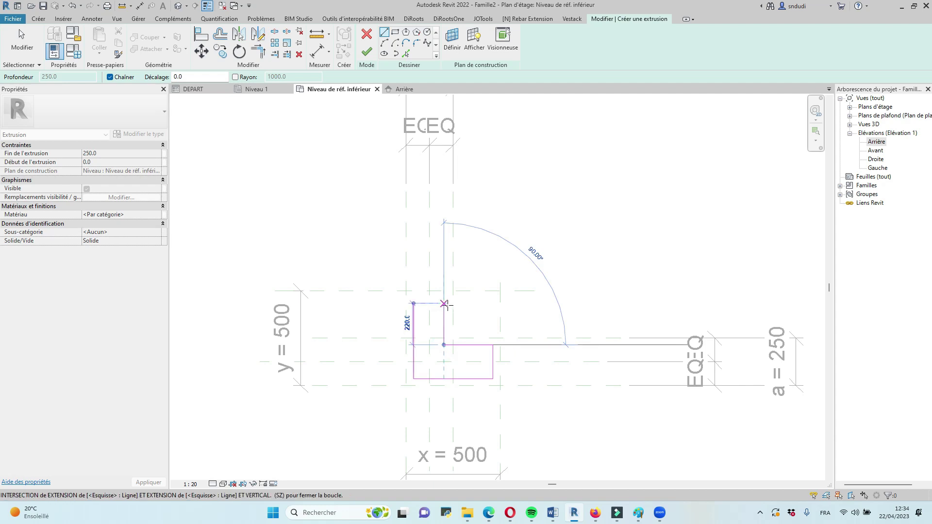
pyautogui.click(444, 304)
pyautogui.click(424, 304)
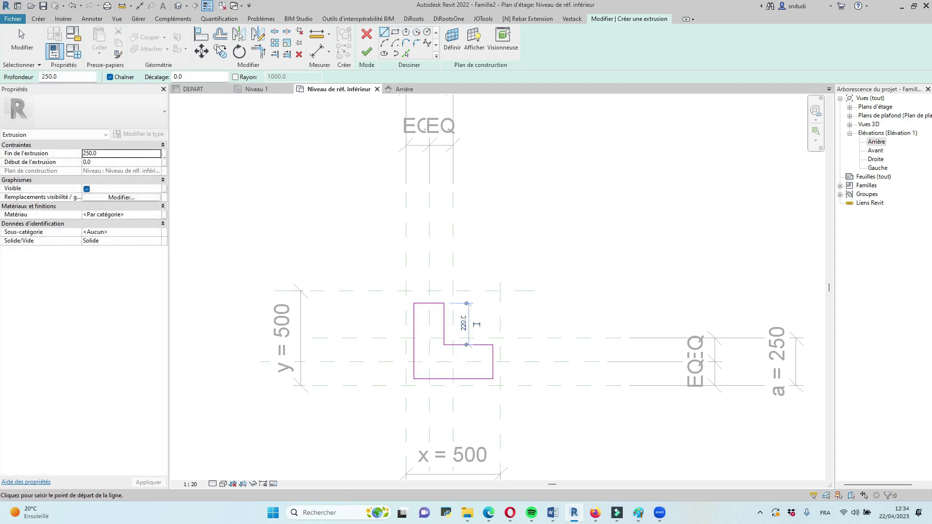
# Align the L profile's top edge with the uppermost horizontal reference plane and lock the alignment
pyautogui.press('a')
pyautogui.press('l')
pyautogui.scroll(1, 463, 322)
pyautogui.scroll(1, 462, 324)
pyautogui.click(420, 258)
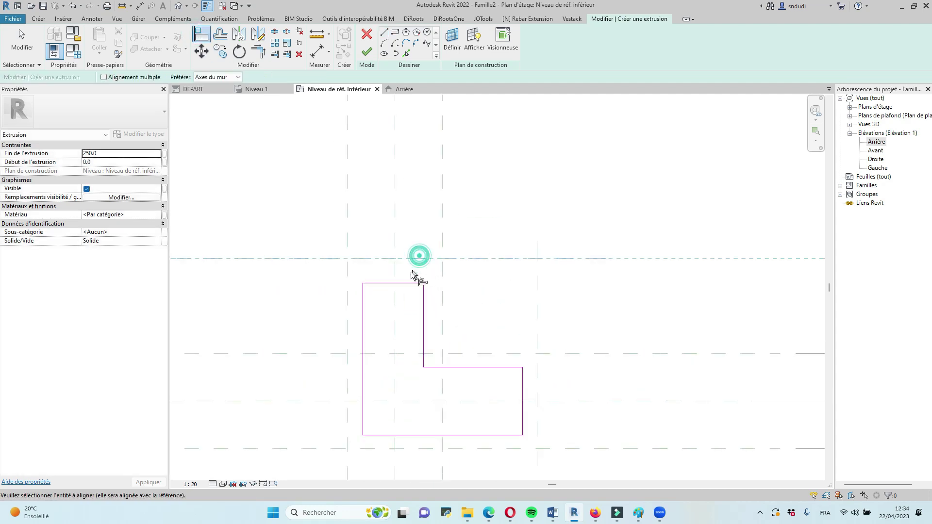
pyautogui.click(410, 284)
pyautogui.click(406, 241)
# Align the profile's inner vertical edge with the third vertical reference plane and its left edge with the leftmost plane, locking the alignment
pyautogui.click(442, 294)
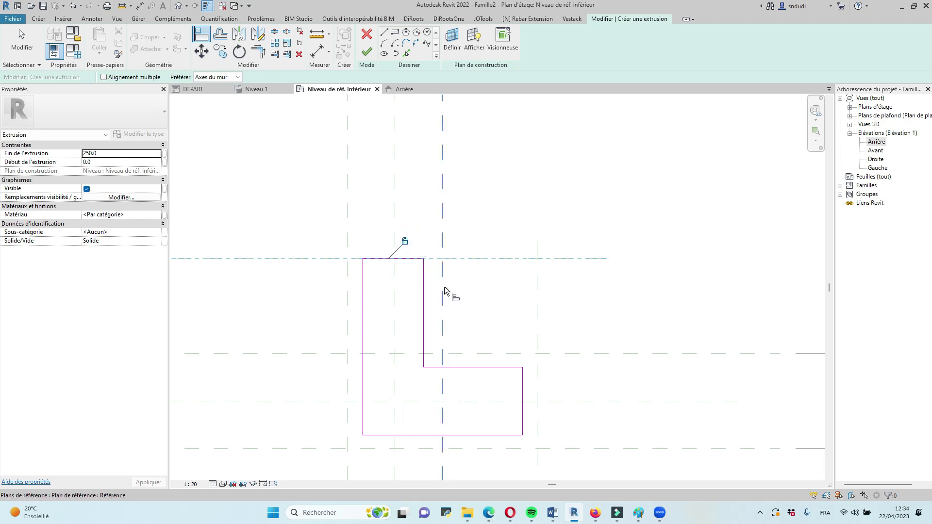
pyautogui.click(423, 301)
pyautogui.click(347, 316)
pyautogui.click(364, 319)
pyautogui.click(331, 271)
# Align the L profile's bottom edge with the lowest horizontal reference plane
pyautogui.scroll(-2, 334, 269)
pyautogui.scroll(2, 417, 403)
pyautogui.click(428, 375)
pyautogui.click(410, 360)
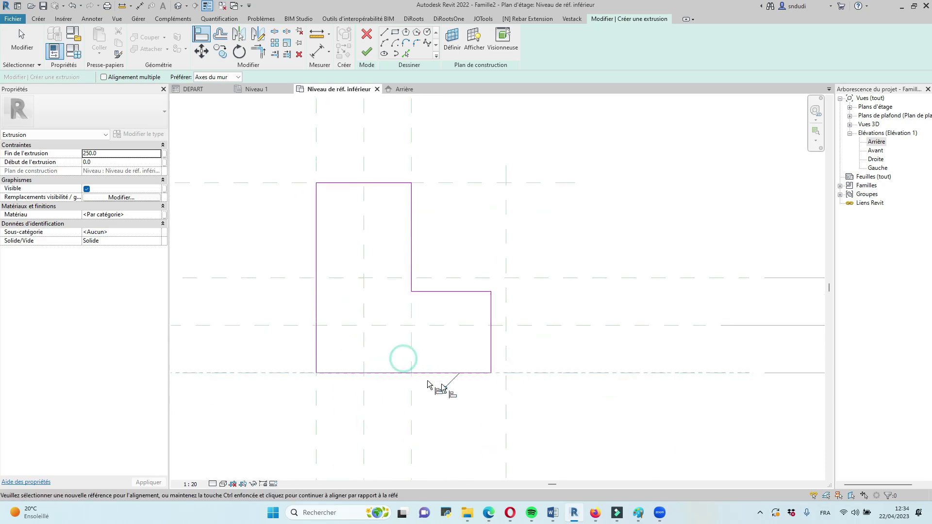
# Align the L profile's right edge with the rightmost reference plane and its inner horizontal edge with the second horizontal plane, locking the alignment
pyautogui.click(506, 347)
pyautogui.click(491, 348)
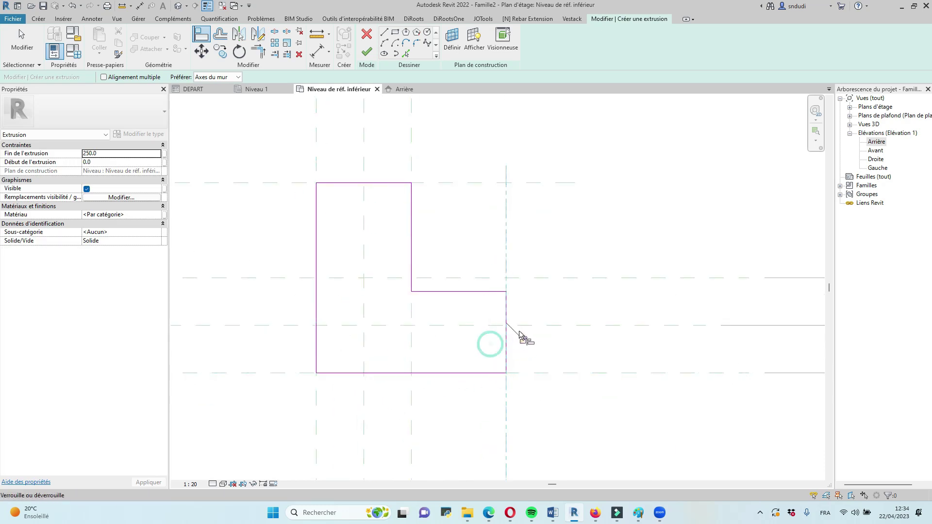
pyautogui.click(487, 278)
pyautogui.click(485, 291)
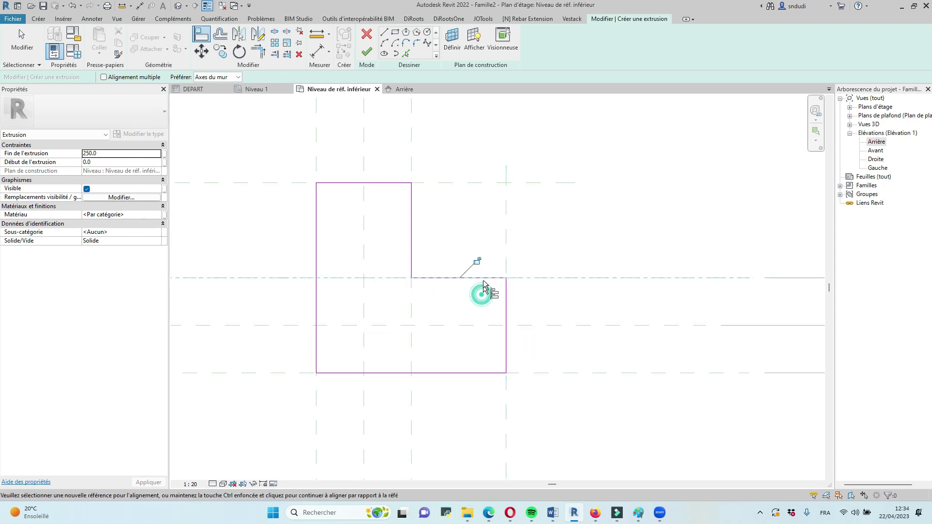
pyautogui.scroll(-2, 515, 313)
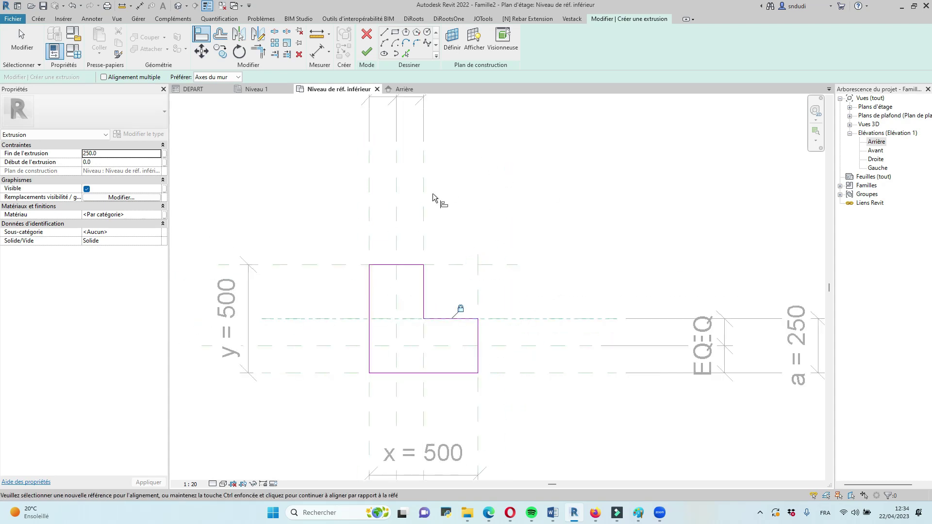
# Associate the extrusion's material with the Matériau structurel family parameter and finish the extrusion
pyautogui.click(164, 215)
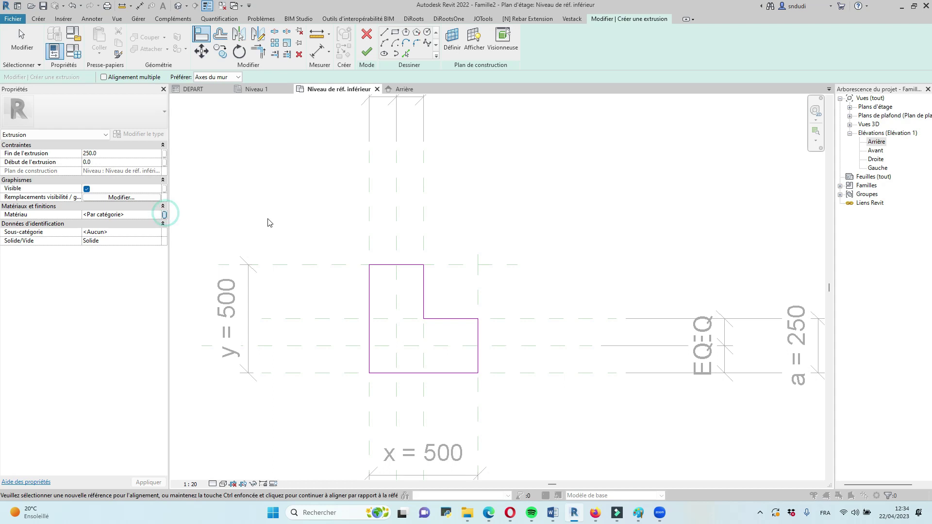
pyautogui.click(239, 218)
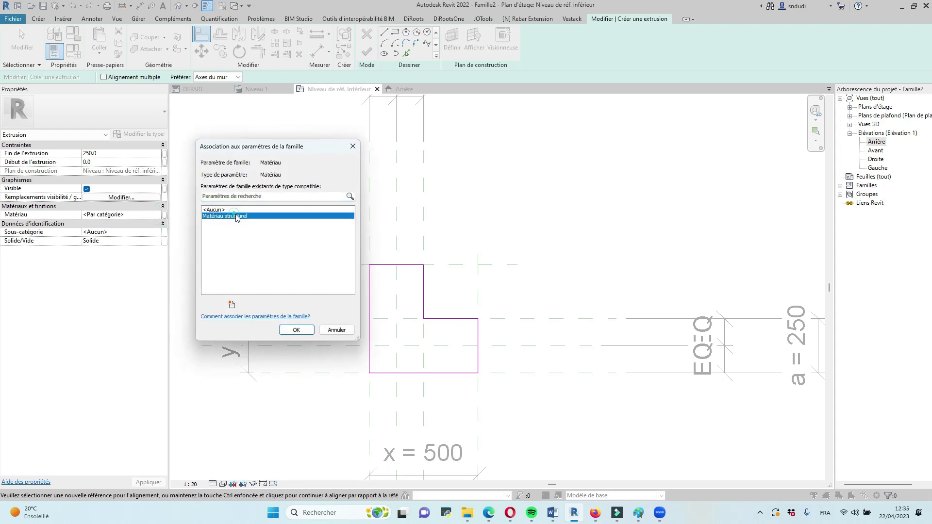
pyautogui.click(302, 330)
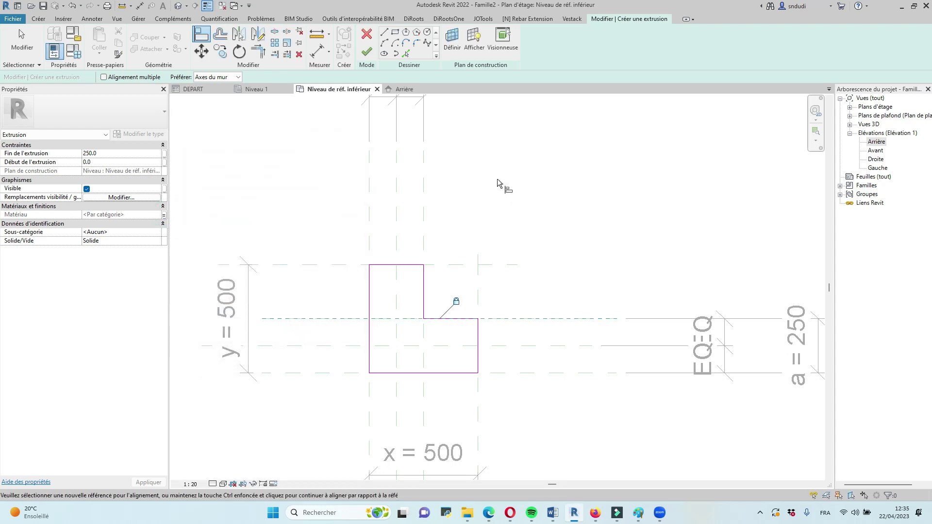
pyautogui.click(366, 53)
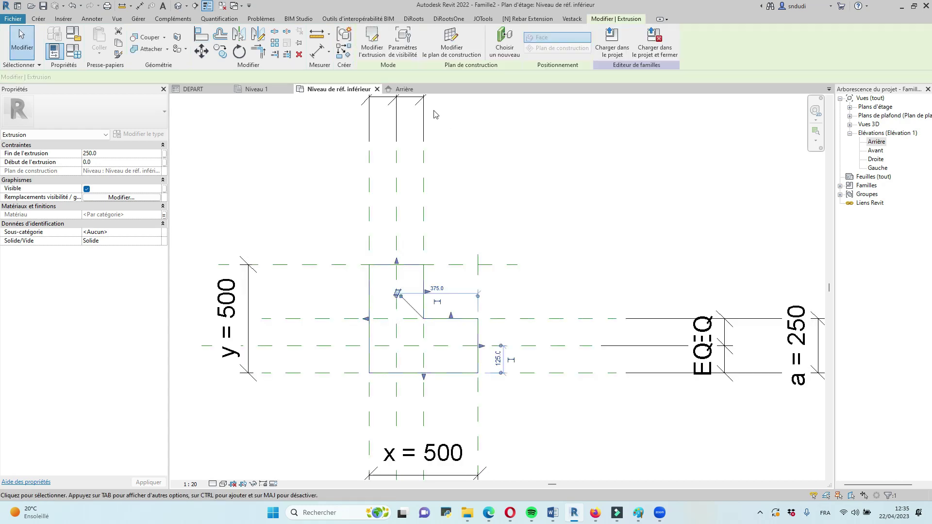
# In the Arrière elevation, move the extrusion's ends off the lower level and align its bottom edge with Niveau de réf. inférieur
pyautogui.click(405, 89)
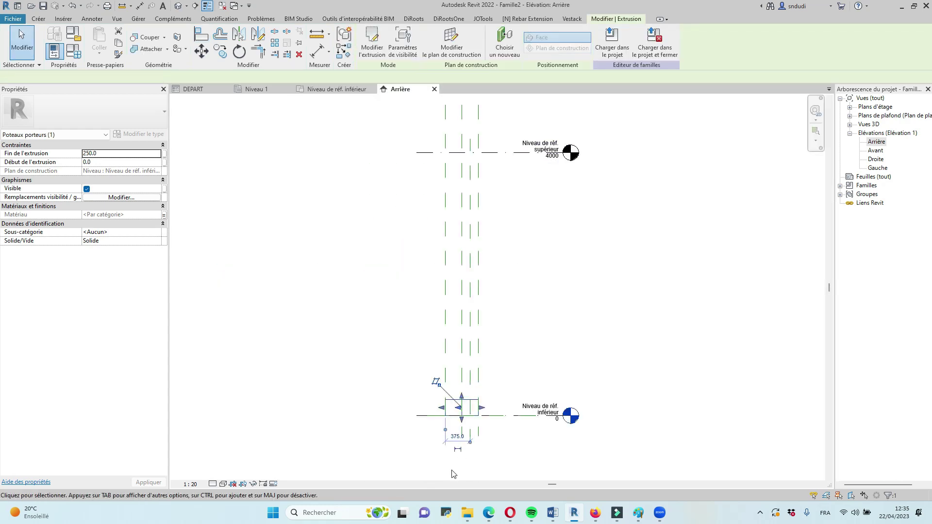
pyautogui.scroll(4, 452, 465)
pyautogui.moveTo(469, 340); pyautogui.dragTo(469, 292)
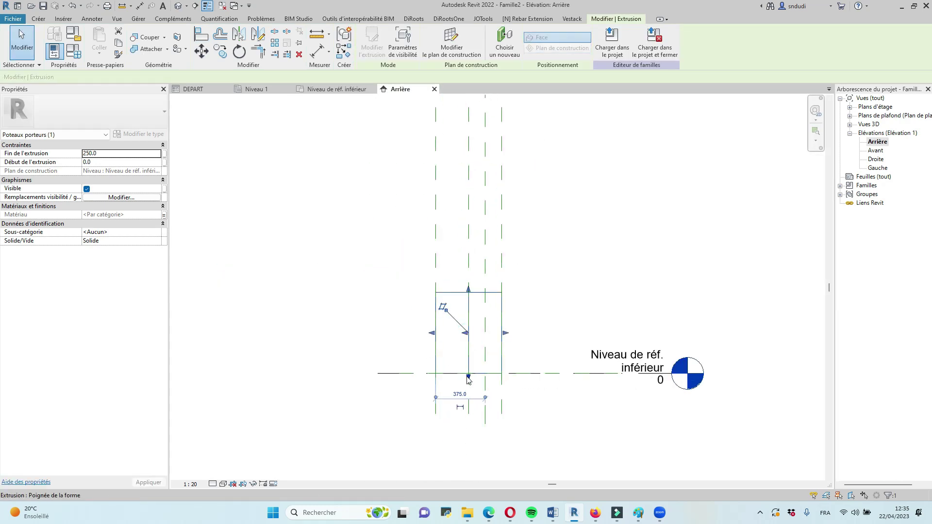
pyautogui.press('a')
pyautogui.press('l')
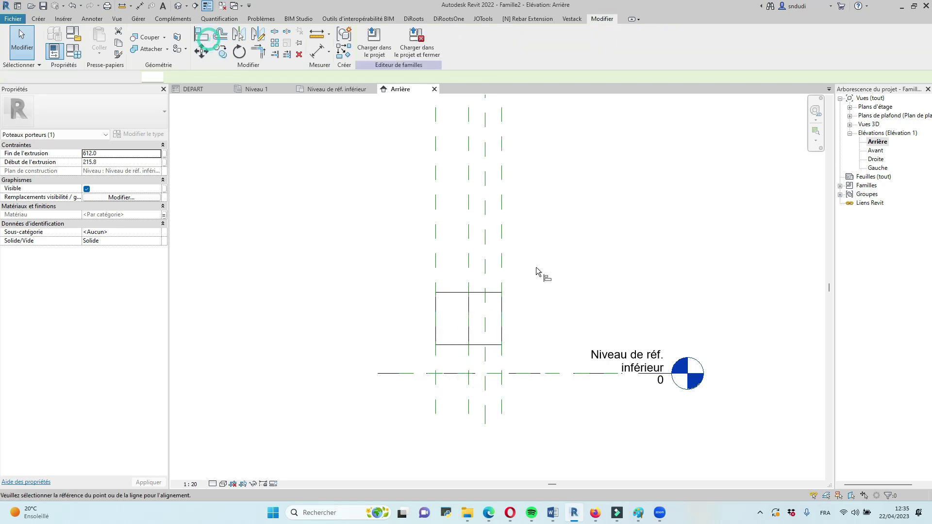
pyautogui.click(541, 372)
pyautogui.click(492, 345)
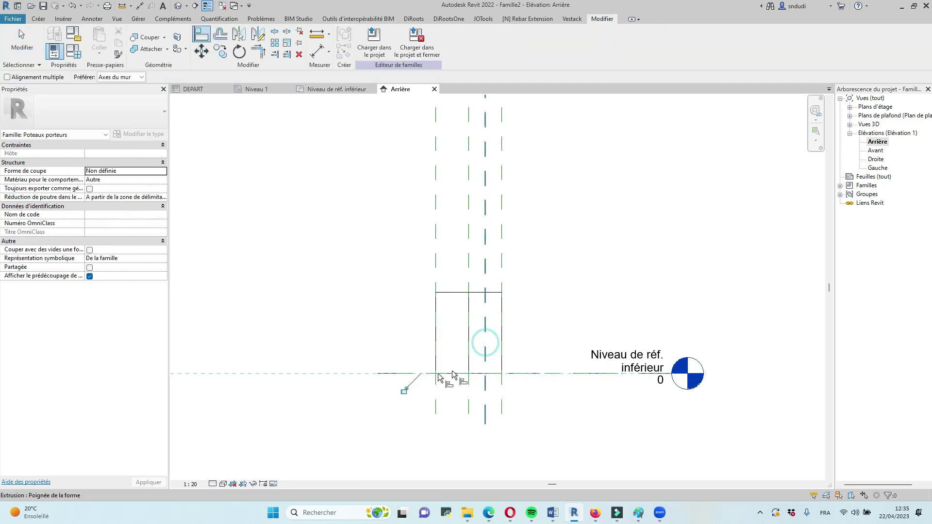
# Align the extrusion's top edge with Niveau de réf. supérieur and lock the alignment
pyautogui.scroll(-2, 402, 477)
pyautogui.click(477, 113)
pyautogui.click(440, 370)
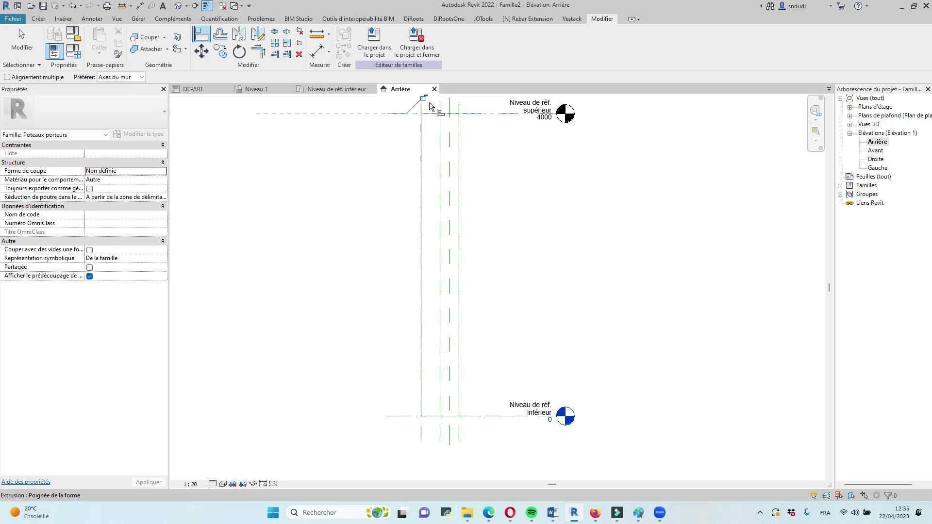
pyautogui.scroll(-1, 395, 194)
pyautogui.click(403, 155)
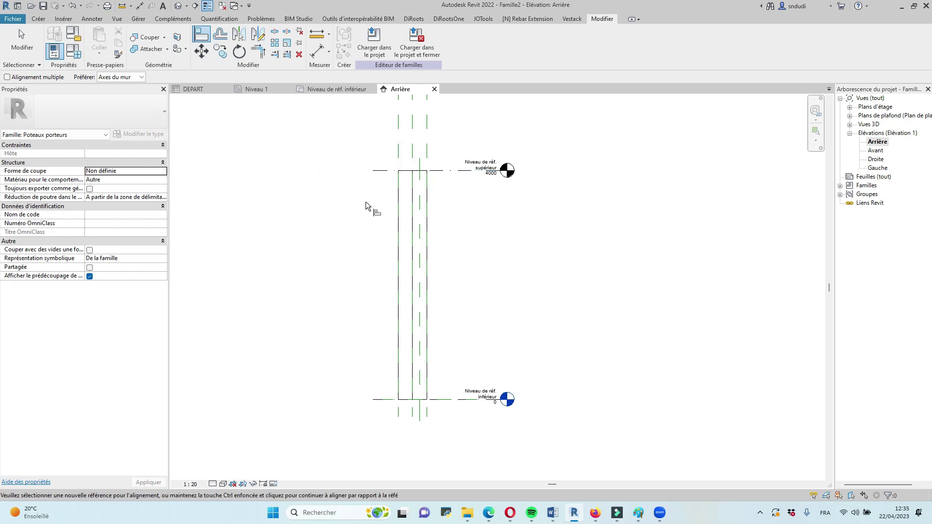
# Check the family type parameters and set the elevation of Niveau de réf. supérieur to 3000 to test the column
pyautogui.click(75, 46)
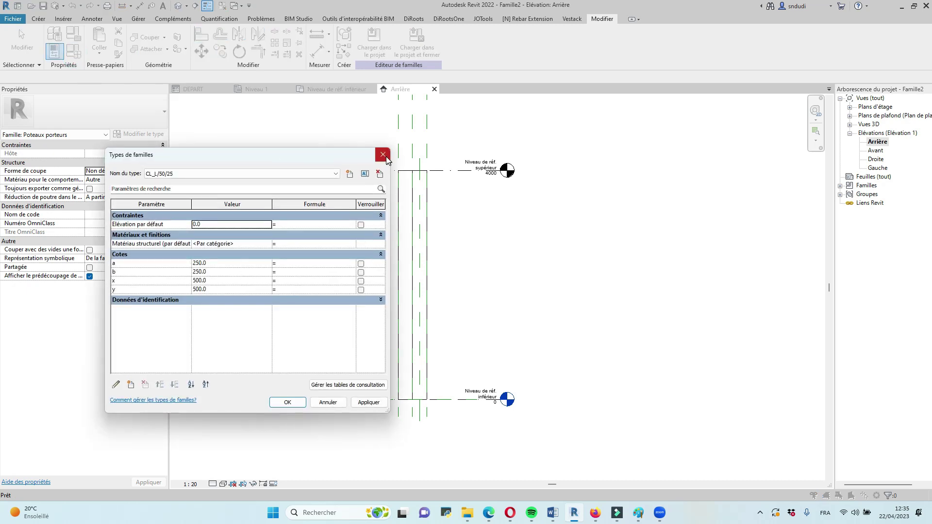
pyautogui.click(383, 155)
pyautogui.scroll(3, 530, 174)
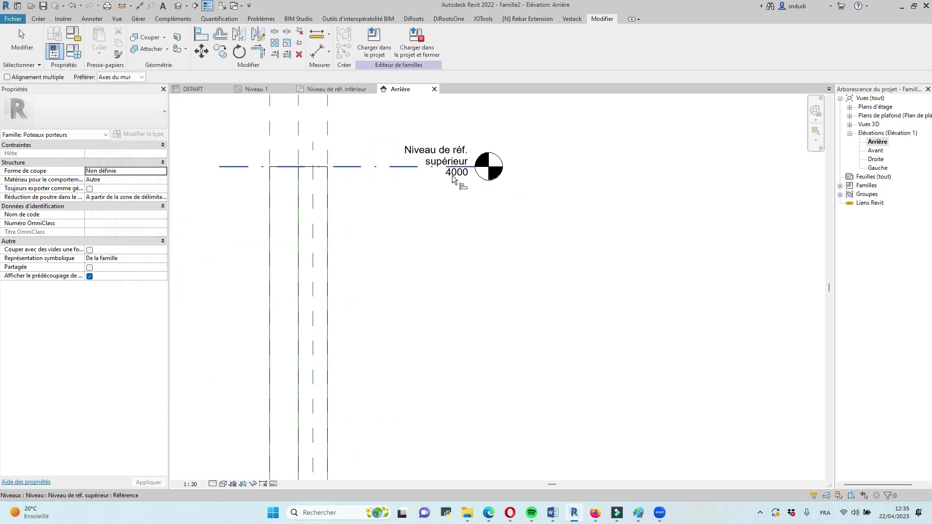
pyautogui.click(456, 179)
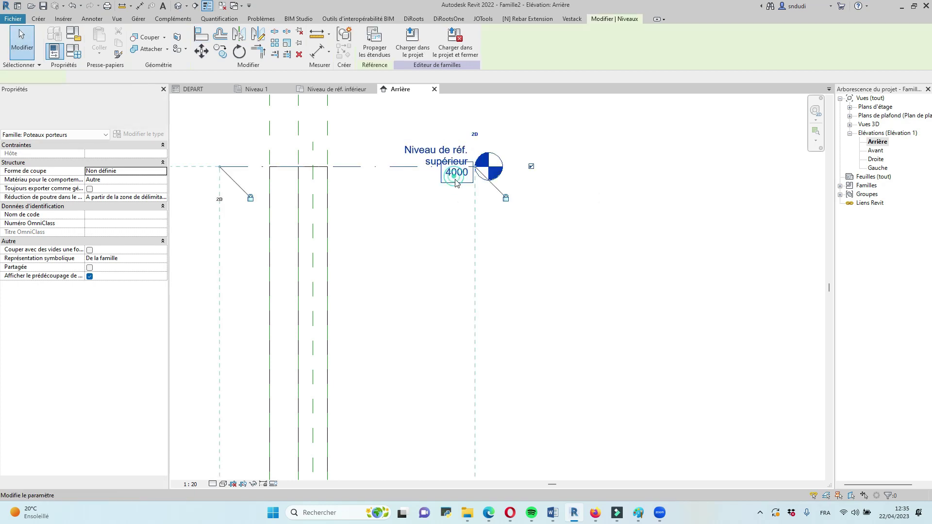
pyautogui.click(457, 175)
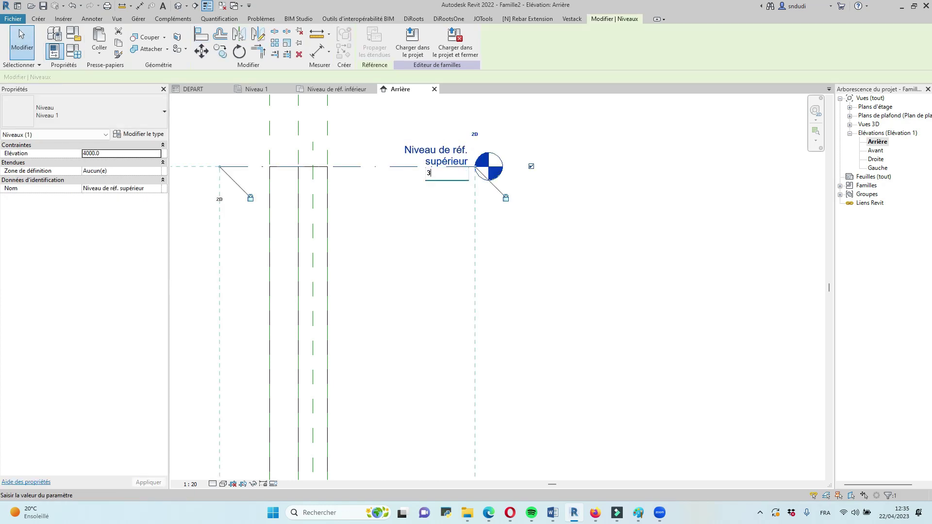
pyautogui.press('Return')
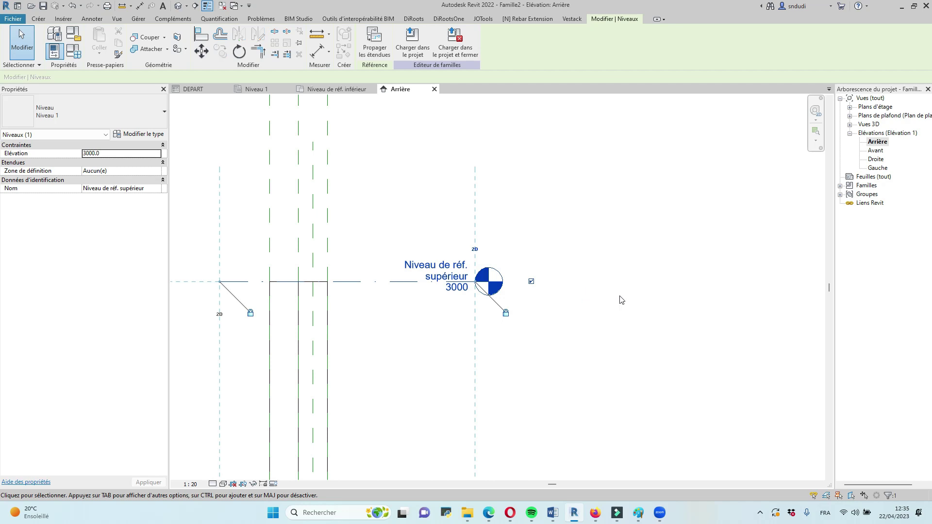
# Undo the elevation change of the upper reference level
pyautogui.click(72, 6)
pyautogui.scroll(-3, 451, 266)
pyautogui.click(588, 309)
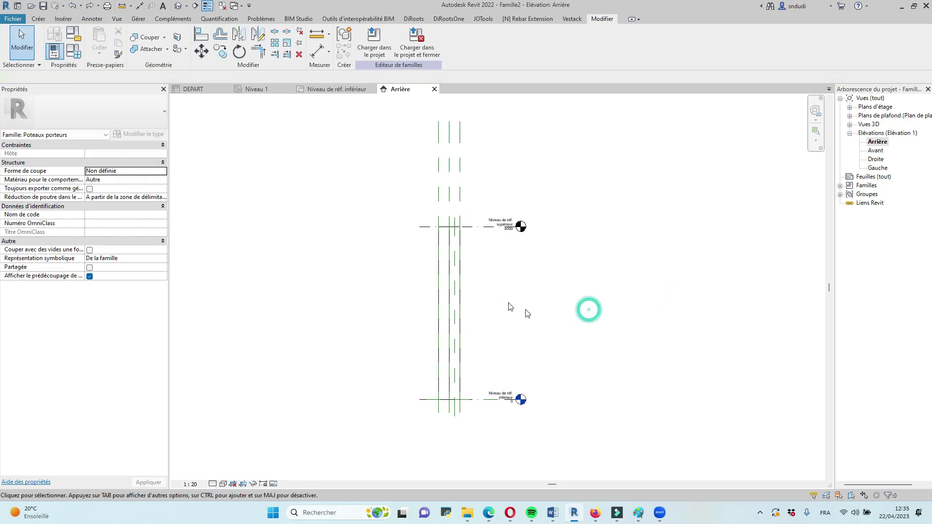
# Try to save the family as CL/50/25, with the maximum number of backups set to 1
pyautogui.click(14, 20)
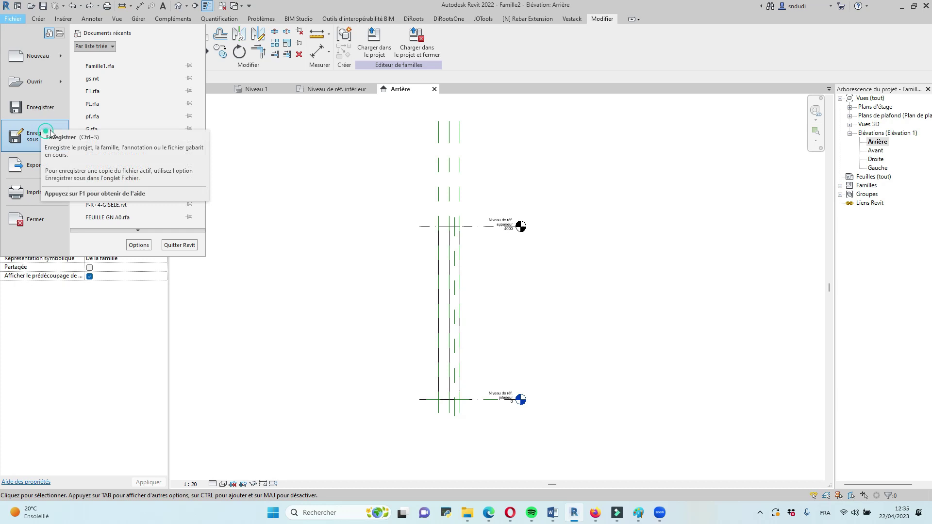
pyautogui.click(47, 132)
pyautogui.click(170, 133)
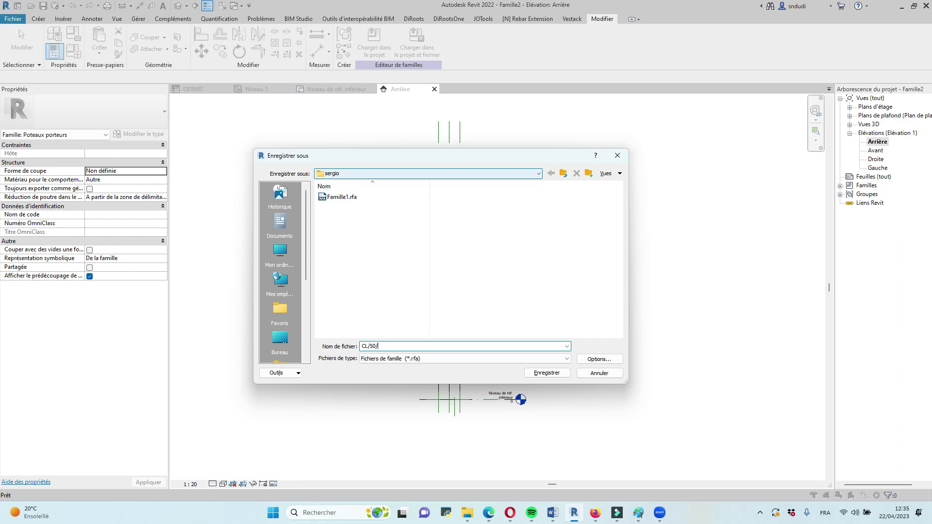
pyautogui.click(598, 360)
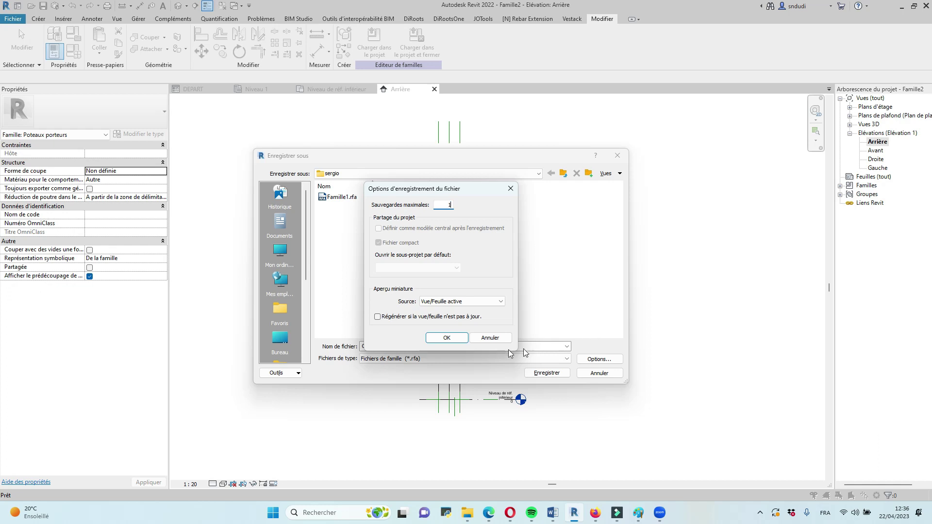
pyautogui.click(443, 337)
pyautogui.click(547, 373)
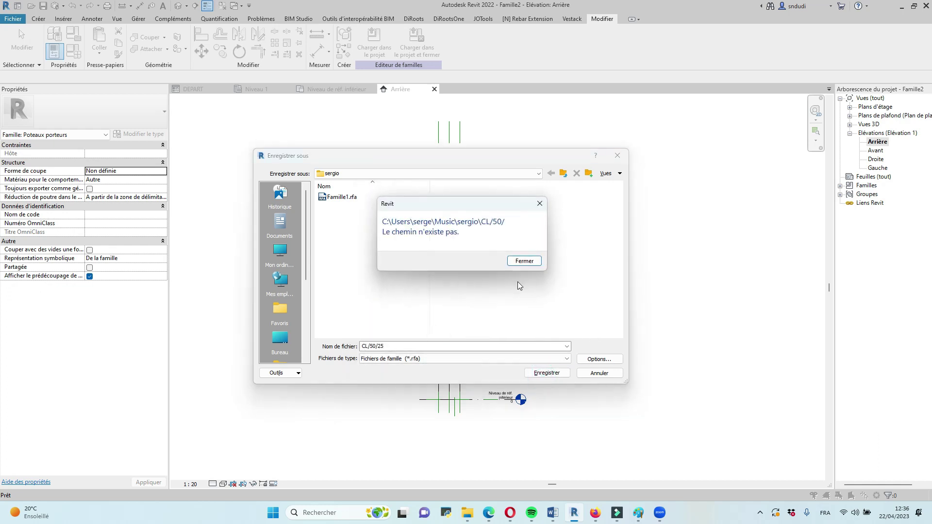
# Save the family under the file name CL50_25 and load it into the Projet4 project
pyautogui.click(524, 261)
pyautogui.doubleClick(393, 346)
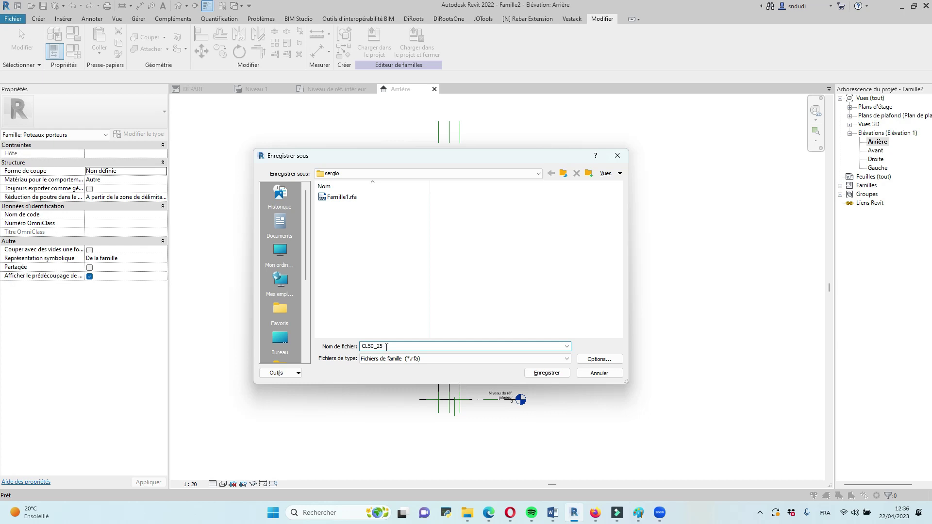
pyautogui.click(547, 374)
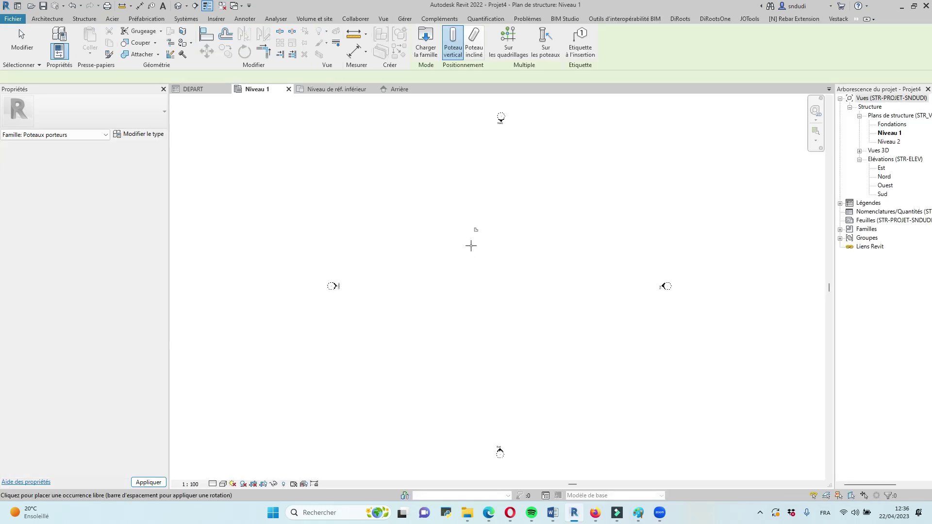
# Place one vertical CL50_25 column near the middle of the Niveau 1 structural plan
pyautogui.scroll(3, 475, 272)
pyautogui.click(499, 282)
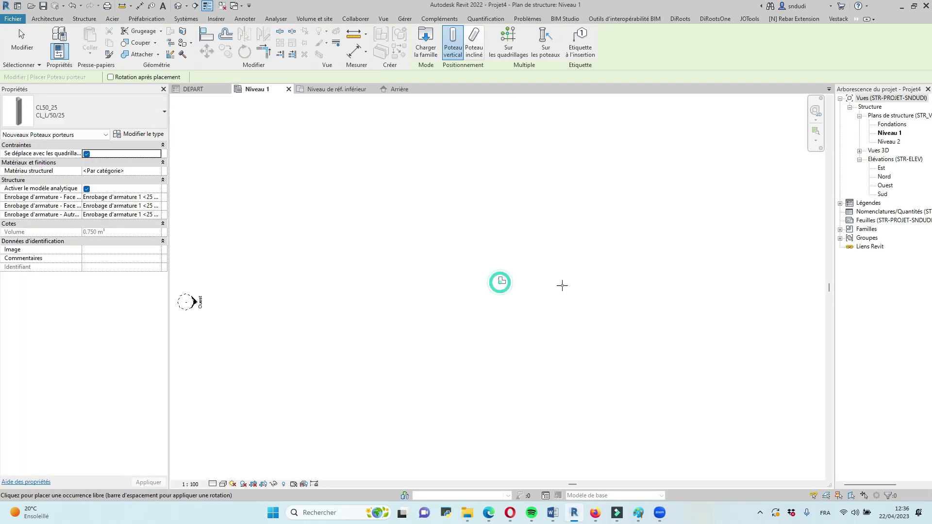
pyautogui.scroll(4, 478, 276)
pyautogui.press('Escape')
pyautogui.press('Escape')
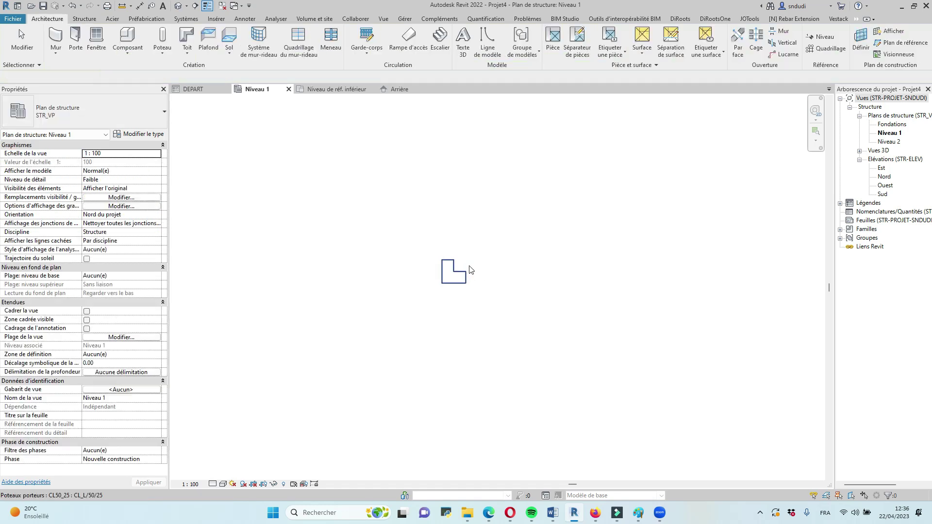
pyautogui.click(194, 6)
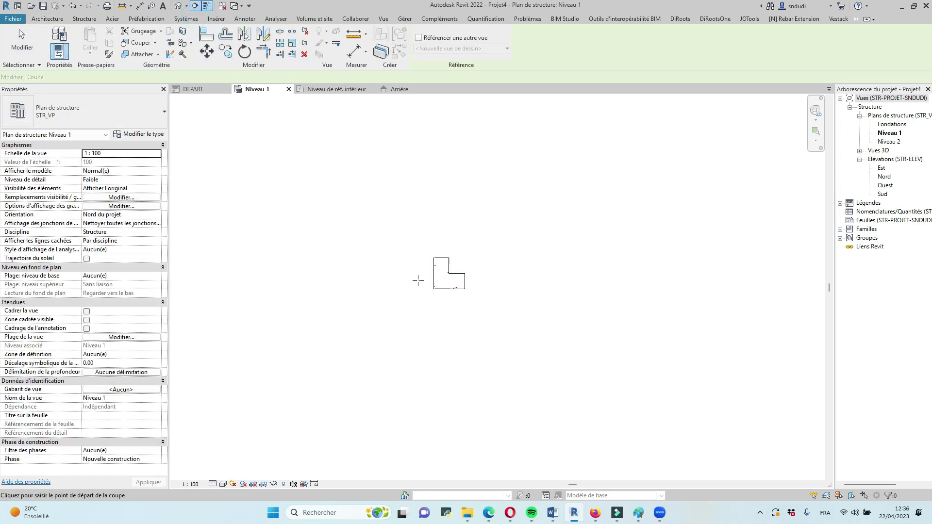
pyautogui.click(385, 281)
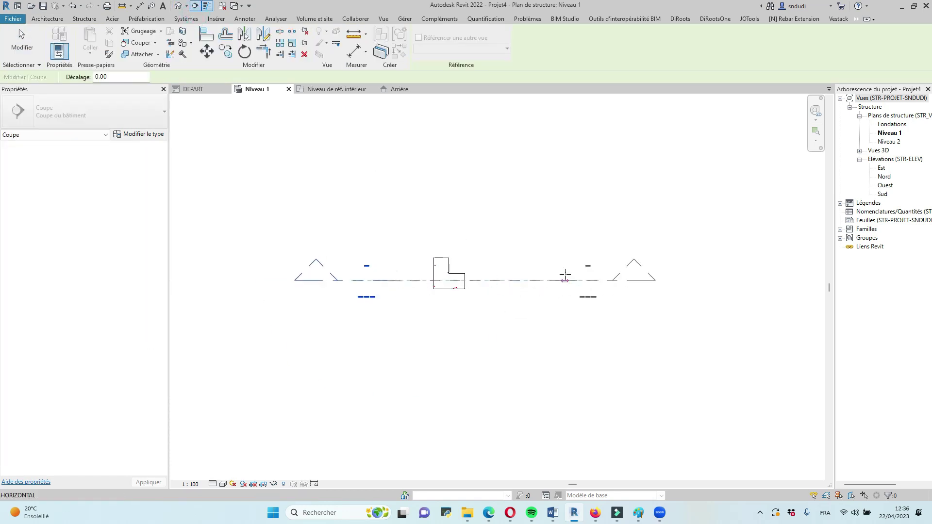
pyautogui.click(567, 275)
pyautogui.press('Escape')
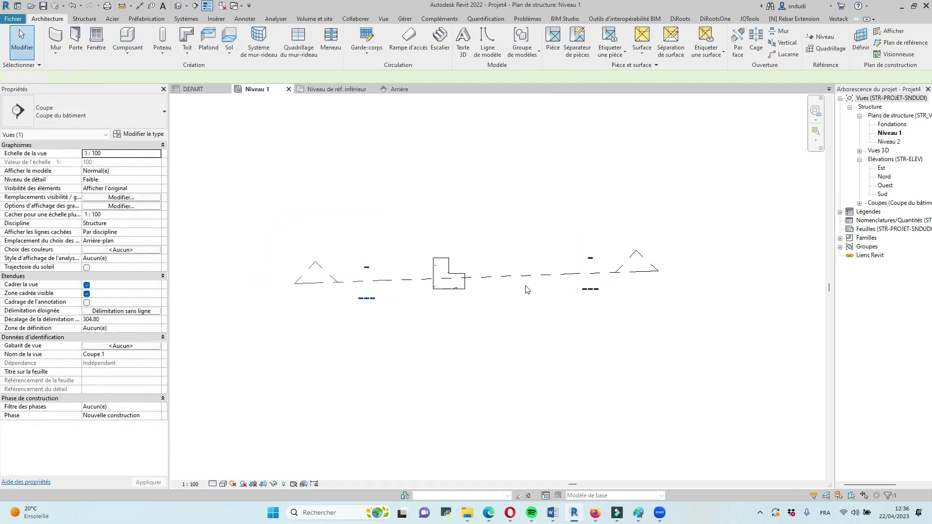
pyautogui.press('Escape')
pyautogui.click(374, 139)
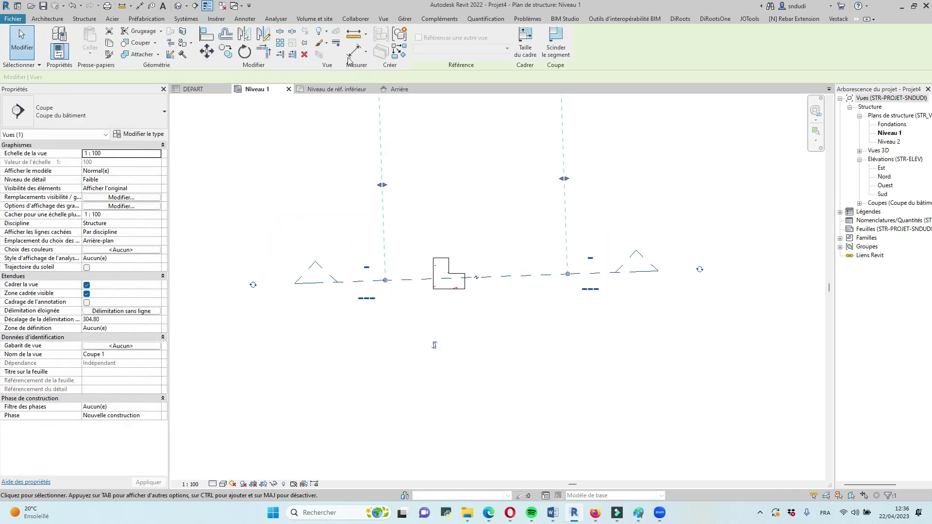
pyautogui.click(304, 55)
pyautogui.click(494, 288)
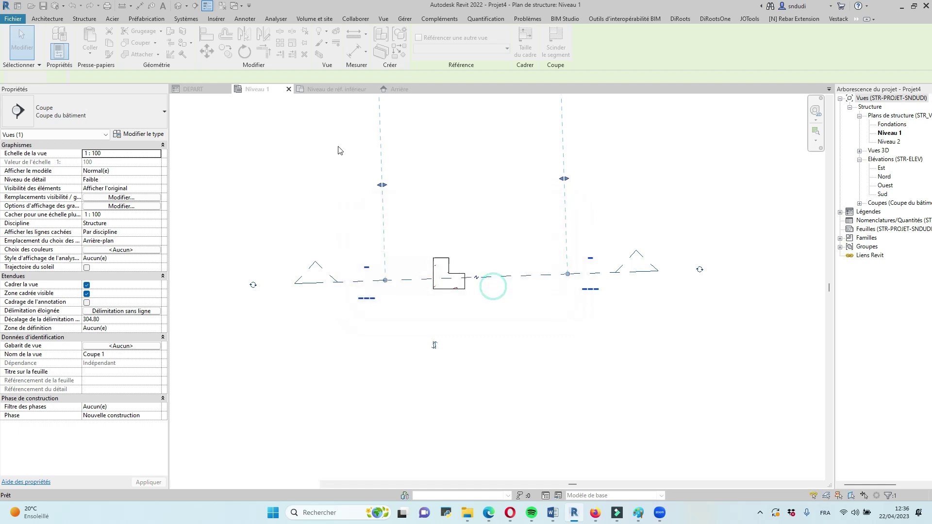
# Draw a horizontal section line through the L-shaped column in the Niveau 1 plan and reduce its view depth
pyautogui.click(194, 6)
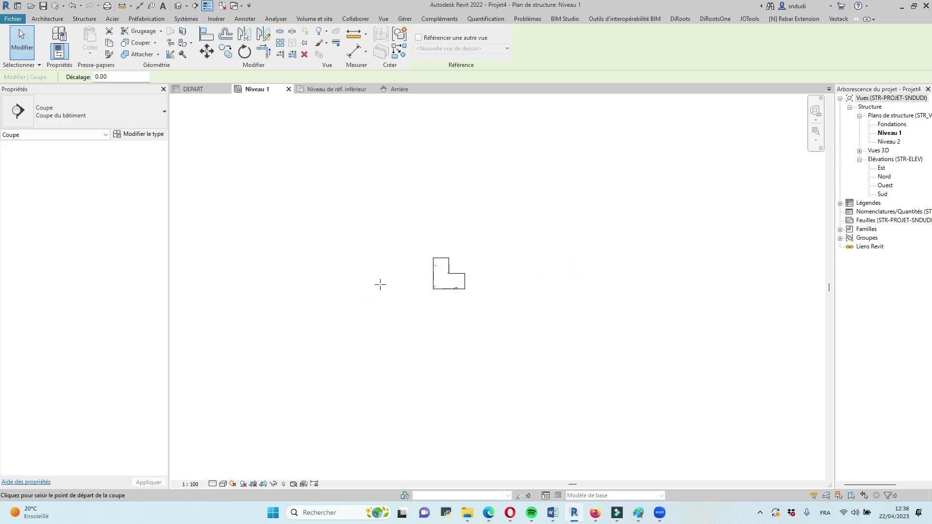
pyautogui.click(328, 282)
pyautogui.click(588, 282)
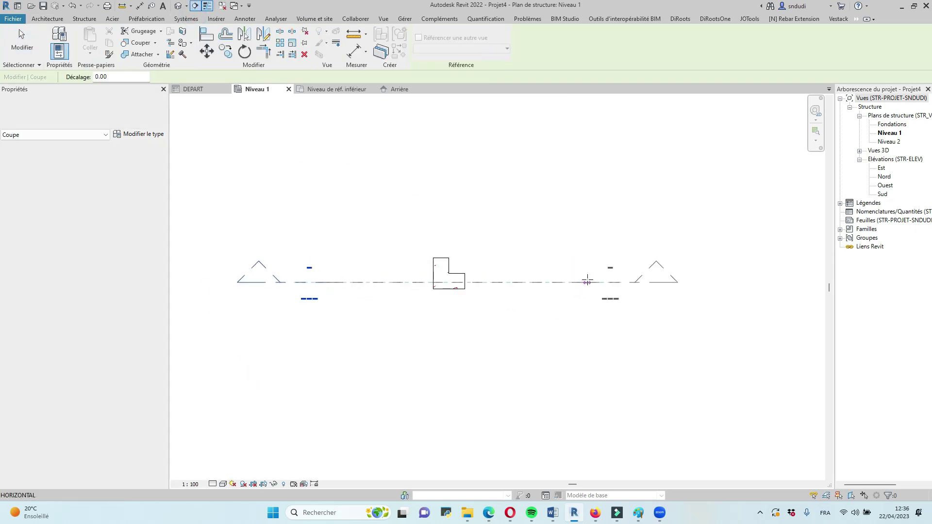
pyautogui.scroll(-2, 506, 356)
pyautogui.moveTo(482, 219); pyautogui.dragTo(475, 245)
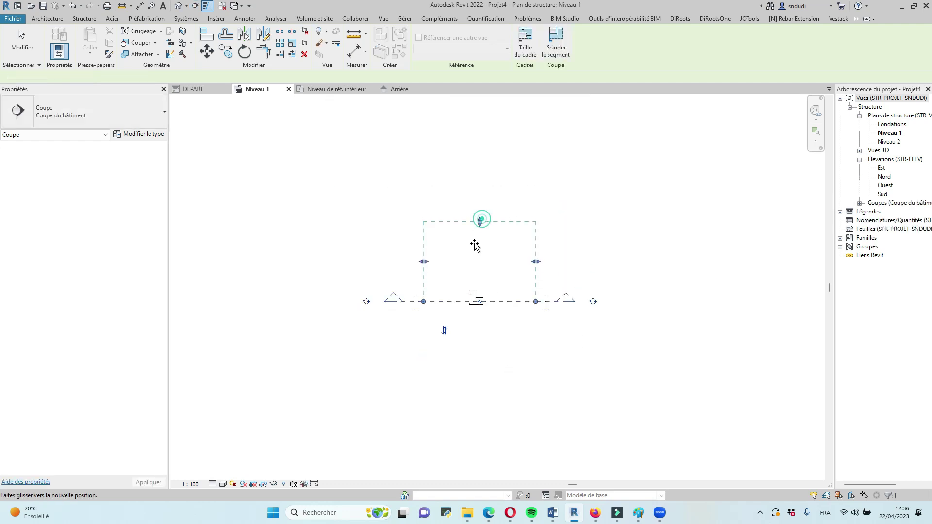
# Start a sketched reinforcement bar on the L-shaped CL50_25 column in the Niveau 1 plan, accepting the rebar shape settings notice
pyautogui.click(619, 252)
pyautogui.scroll(2, 428, 273)
pyautogui.scroll(3, 429, 269)
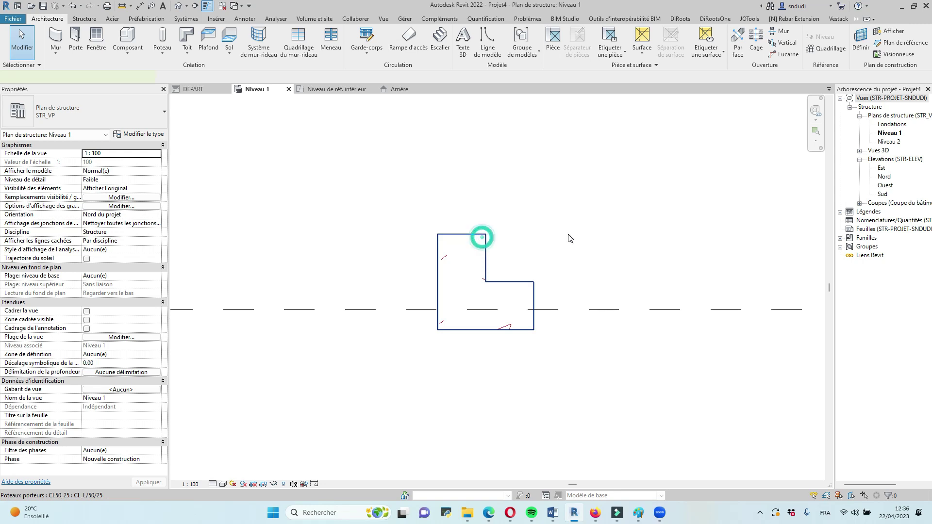
pyautogui.click(482, 237)
pyautogui.click(570, 47)
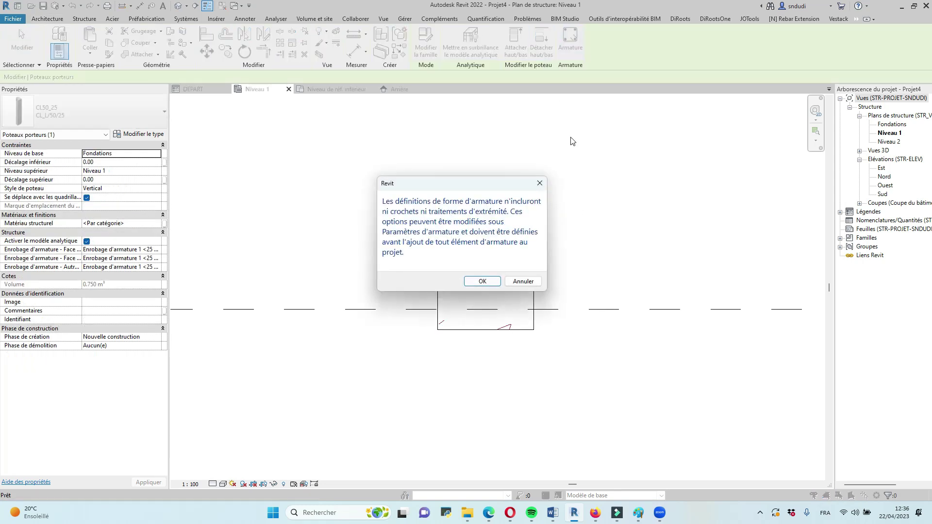
pyautogui.click(489, 280)
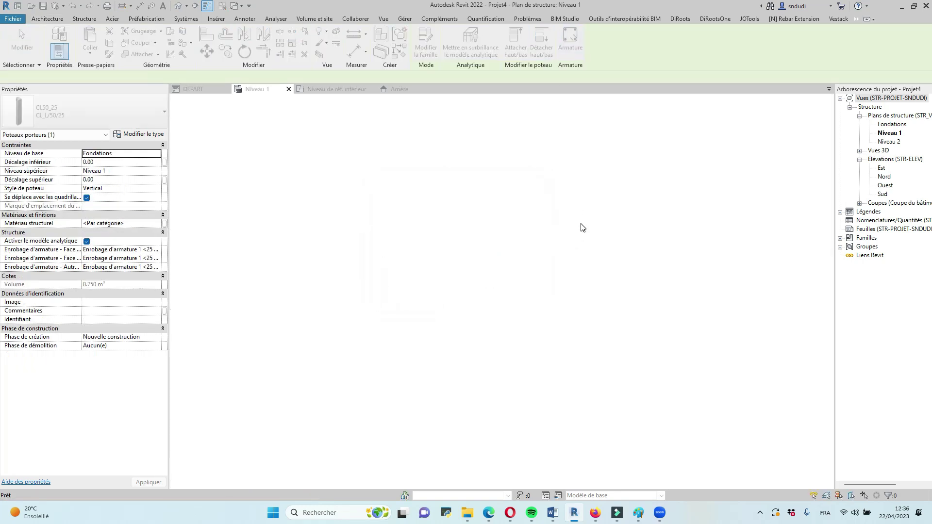
pyautogui.click(475, 44)
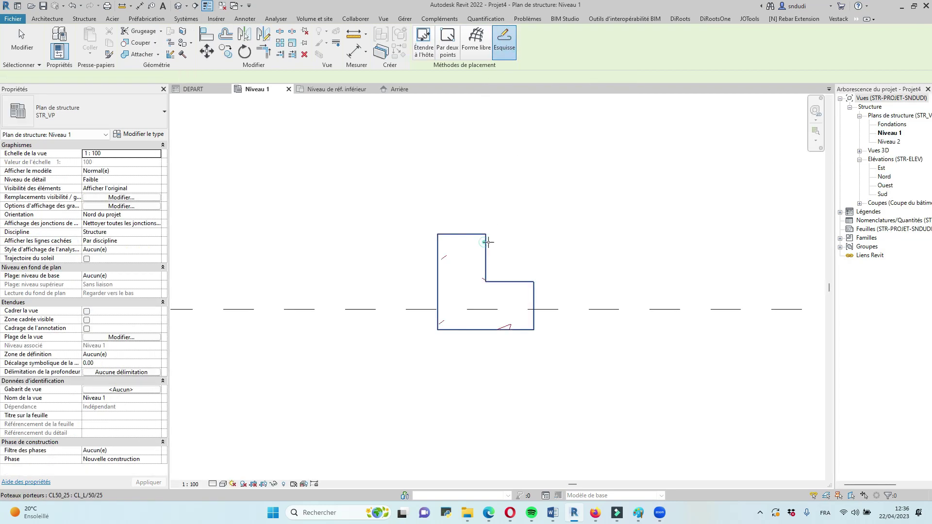
pyautogui.click(486, 242)
# Sketch the HA6 stirrup along the cover outline from the upper edge, around both legs of the column, to its inner corner
pyautogui.scroll(5, 471, 283)
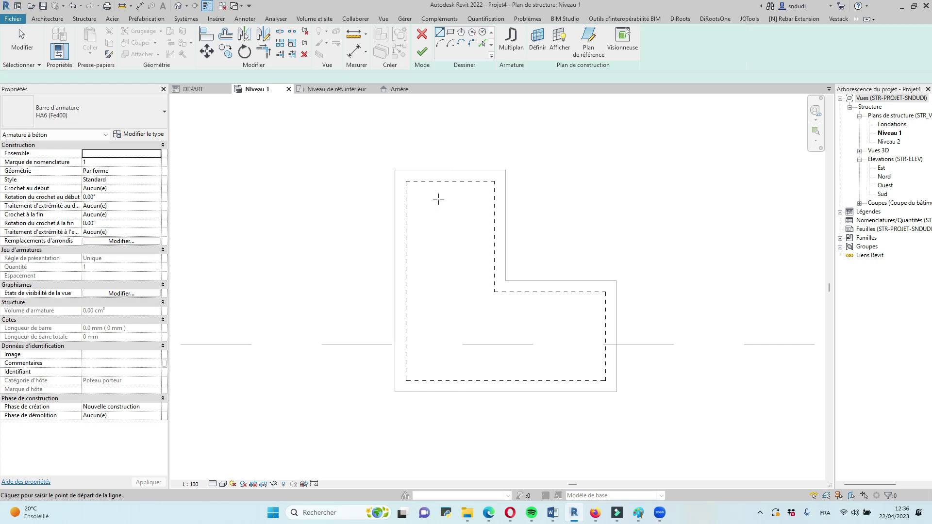
pyautogui.scroll(2, 438, 199)
pyautogui.click(390, 173)
pyautogui.scroll(-2, 391, 242)
pyautogui.click(390, 347)
pyautogui.click(619, 348)
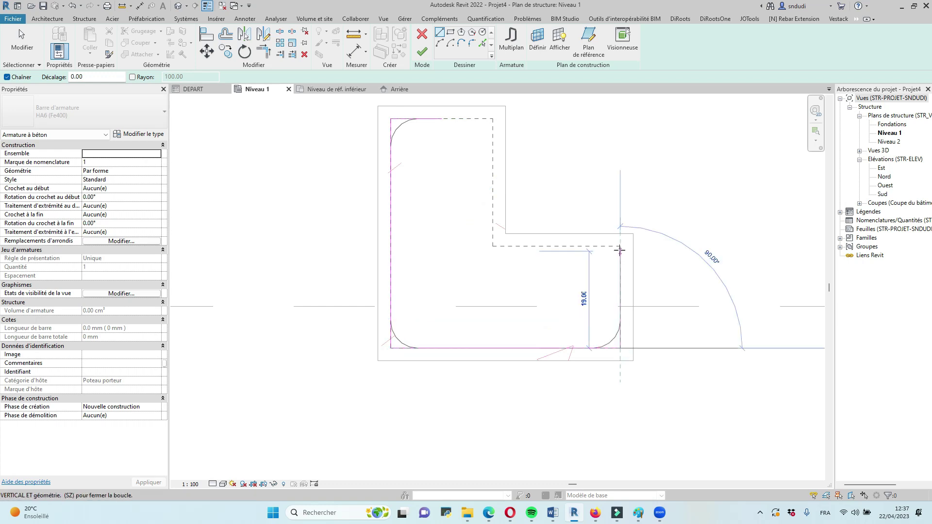
pyautogui.click(620, 246)
pyautogui.click(493, 246)
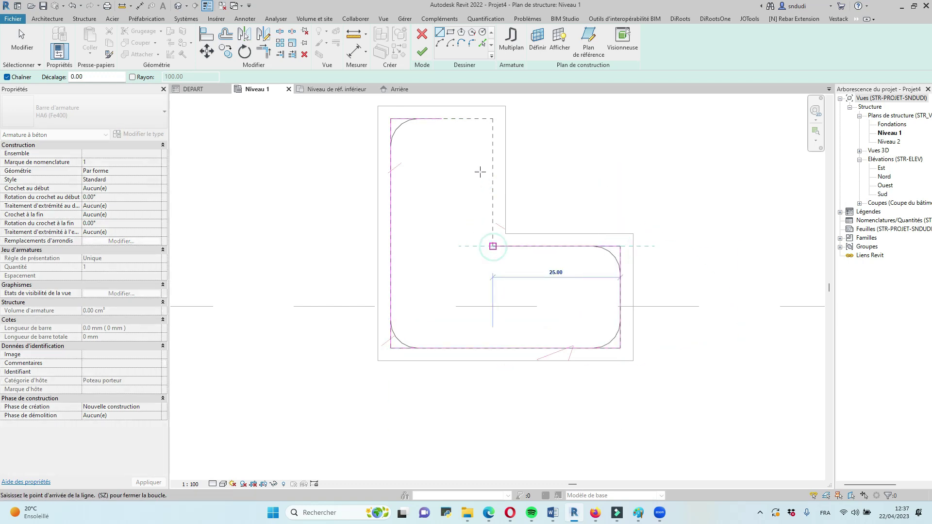
# Complete the stirrup outline up and across the tall leg, ending with an overlap about 11.5 cm long down its outer side
pyautogui.scroll(3, 491, 130)
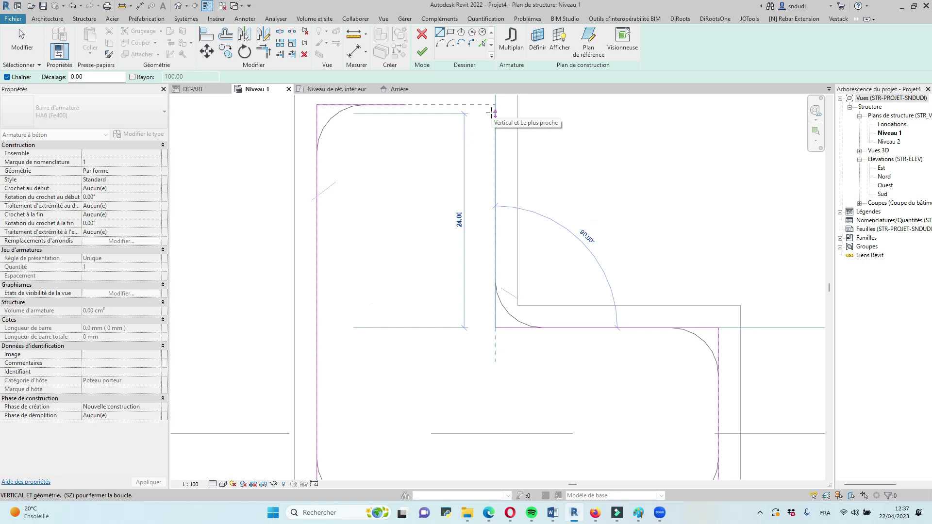
pyautogui.click(495, 109)
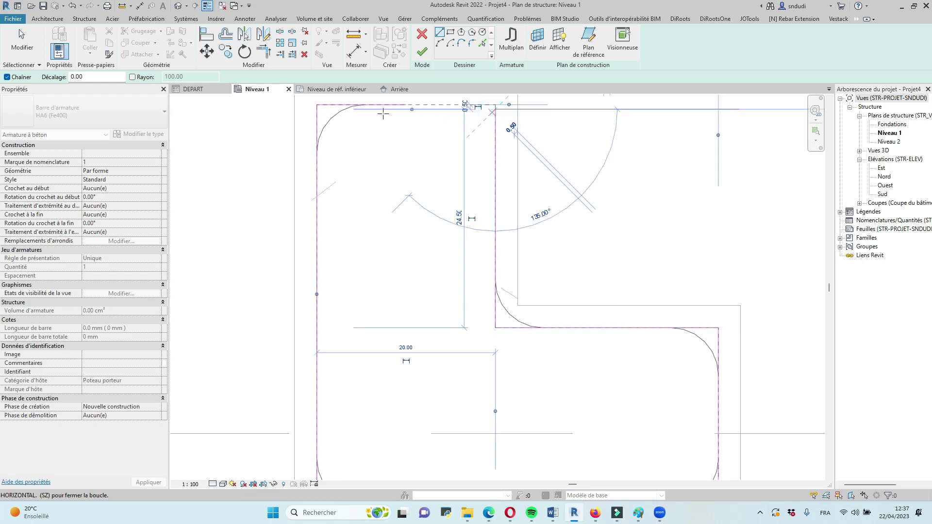
pyautogui.scroll(2, 352, 109)
pyautogui.click(311, 109)
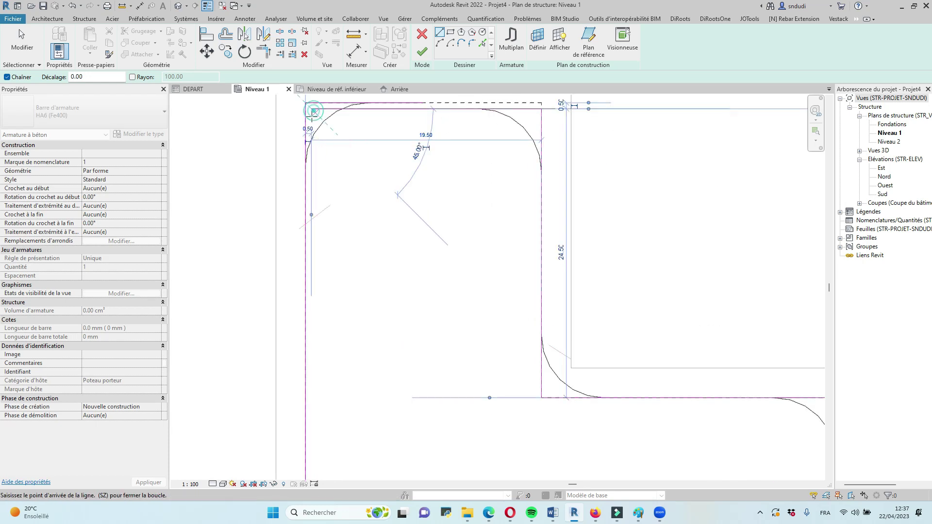
pyautogui.click(311, 244)
pyautogui.rightClick(330, 244)
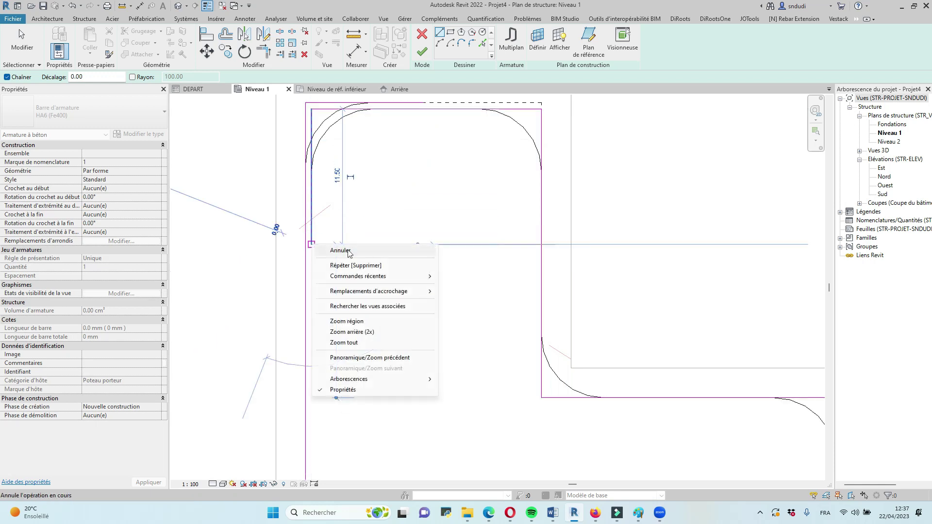
pyautogui.click(359, 251)
pyautogui.scroll(-2, 583, 251)
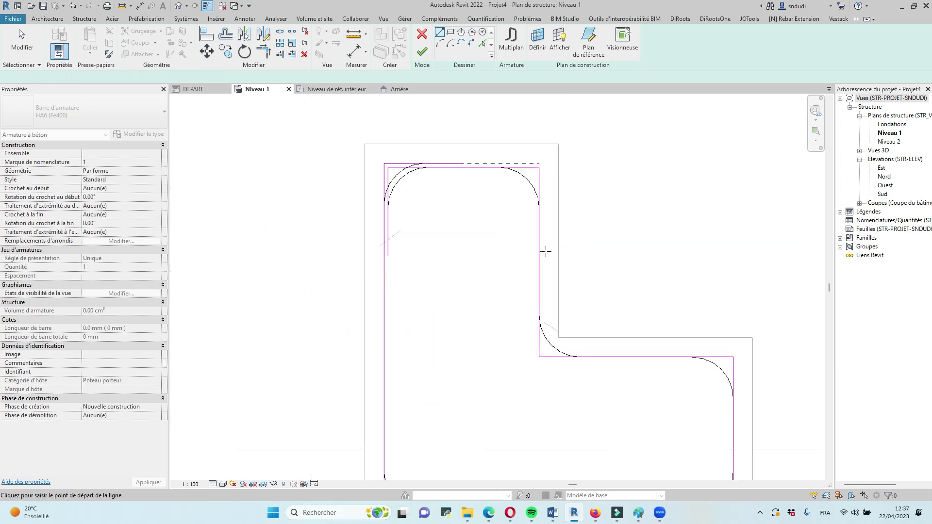
# Set the standard bend diameter of the HA6 (Fe400) bar type to 25 mm
pyautogui.click(137, 133)
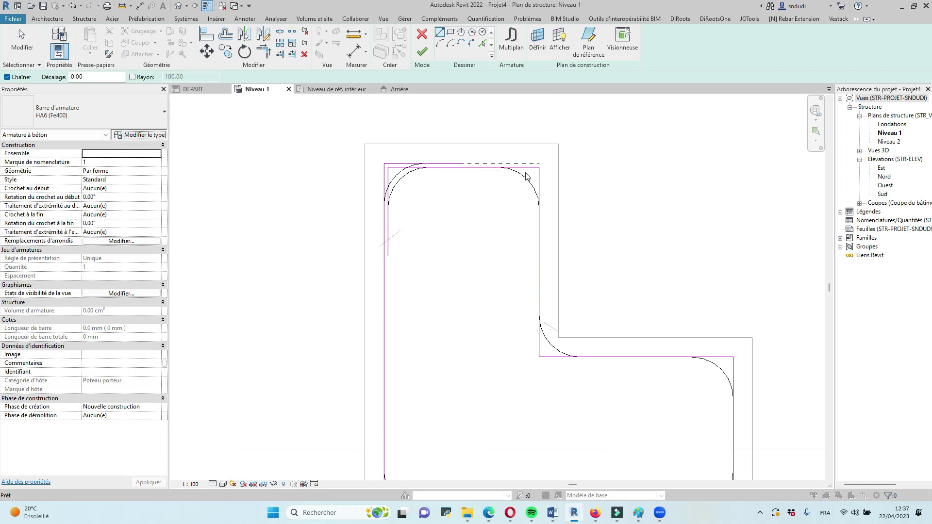
pyautogui.click(322, 221)
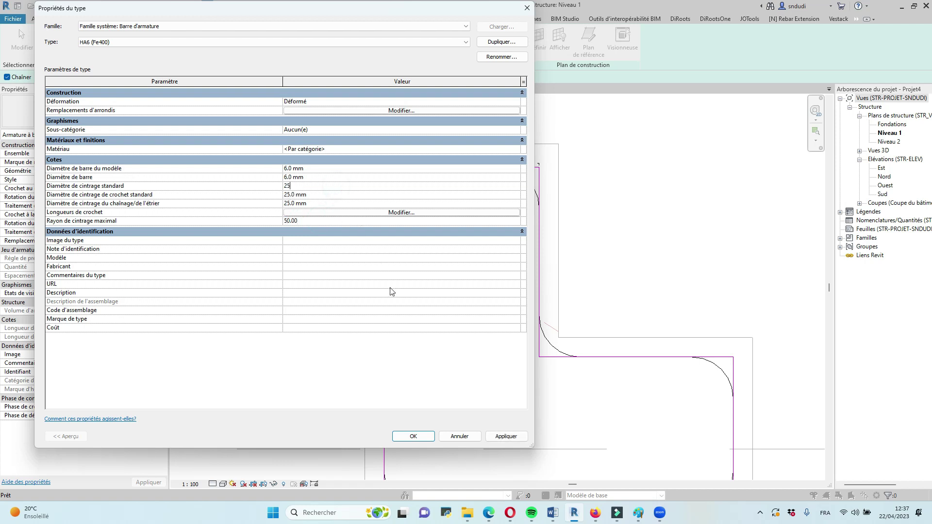
pyautogui.click(414, 437)
# Switch the Niveau 1 plan to the Elevé detail level and finish the stirrup sketch
pyautogui.click(213, 485)
pyautogui.click(217, 474)
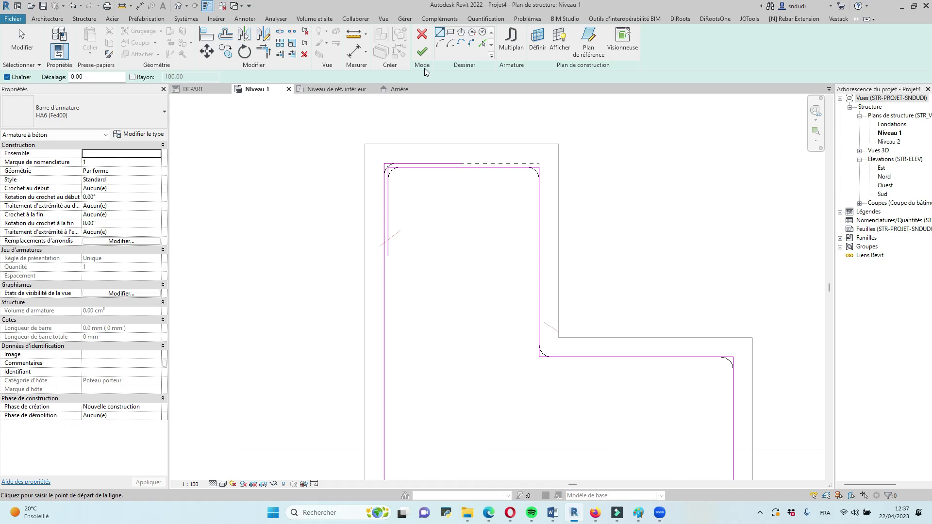
pyautogui.click(422, 52)
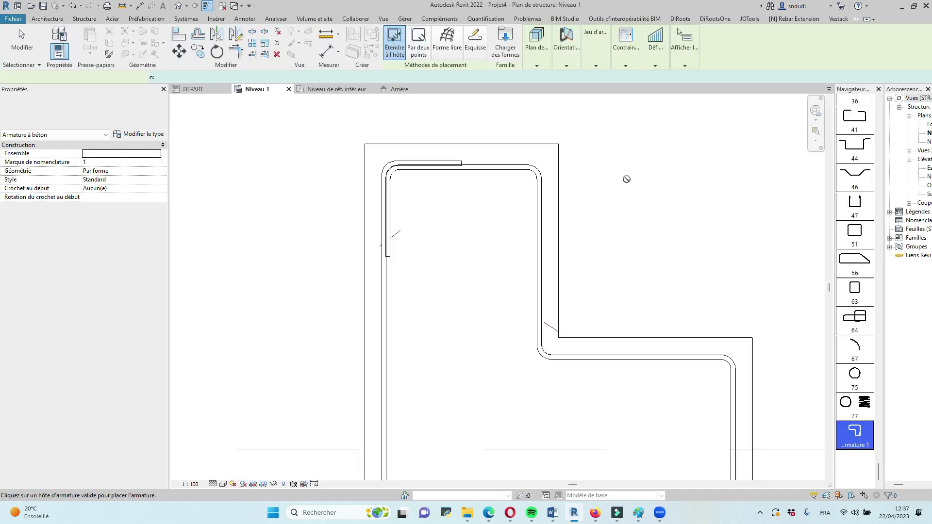
pyautogui.press('Escape')
pyautogui.scroll(-2, 516, 199)
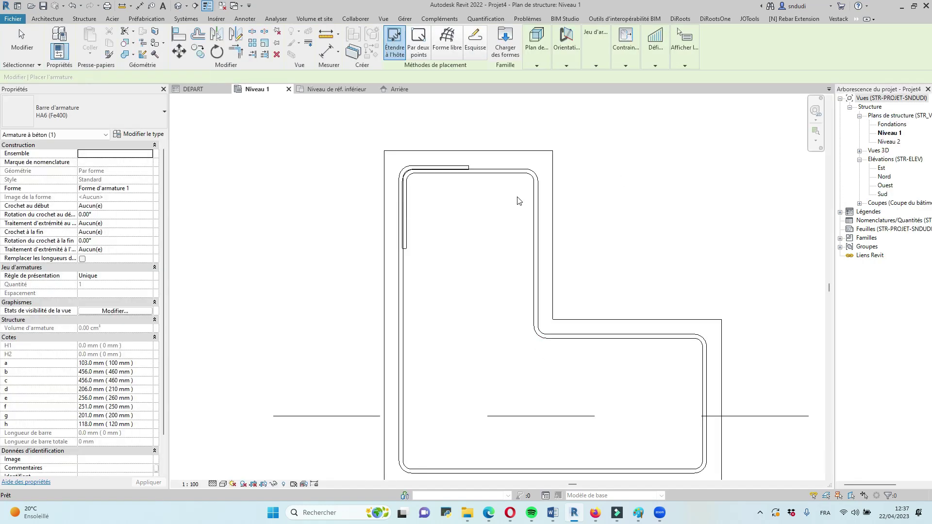
# Distribute the L-shaped stirrup along the column with the Espacement maximum layout at 100 mm spacing
pyautogui.click(530, 191)
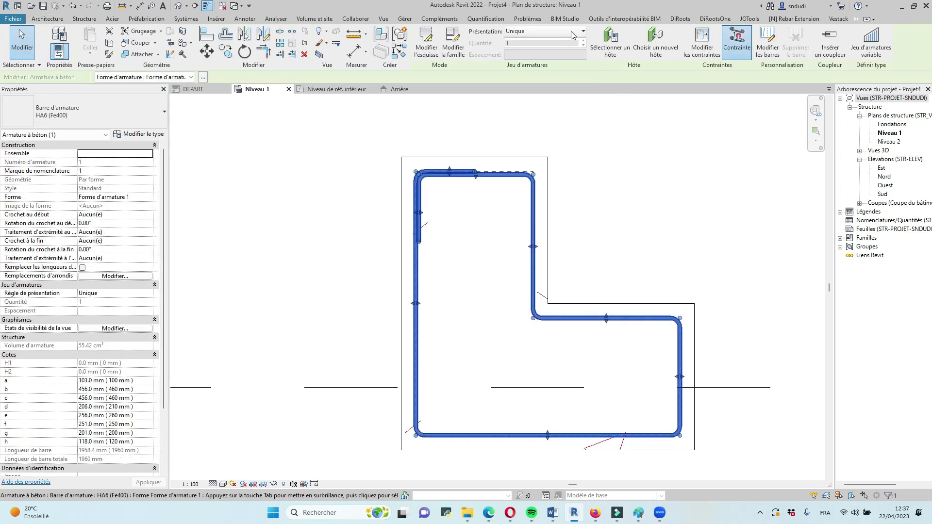
pyautogui.click(558, 31)
pyautogui.click(544, 63)
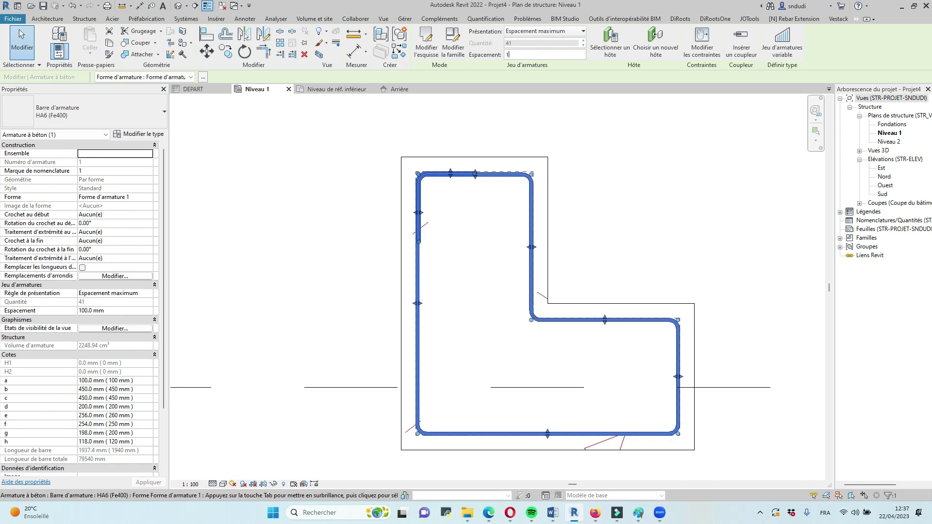
pyautogui.click(667, 167)
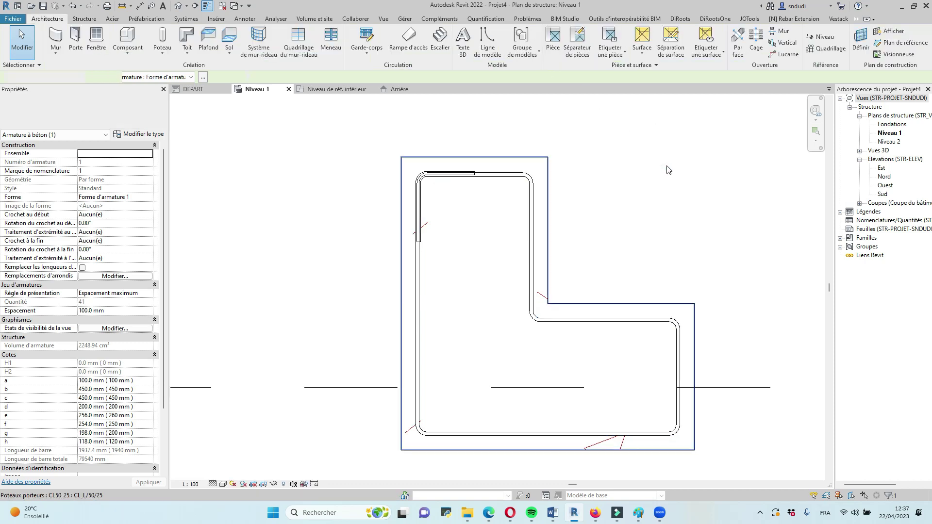
pyautogui.scroll(-1, 397, 165)
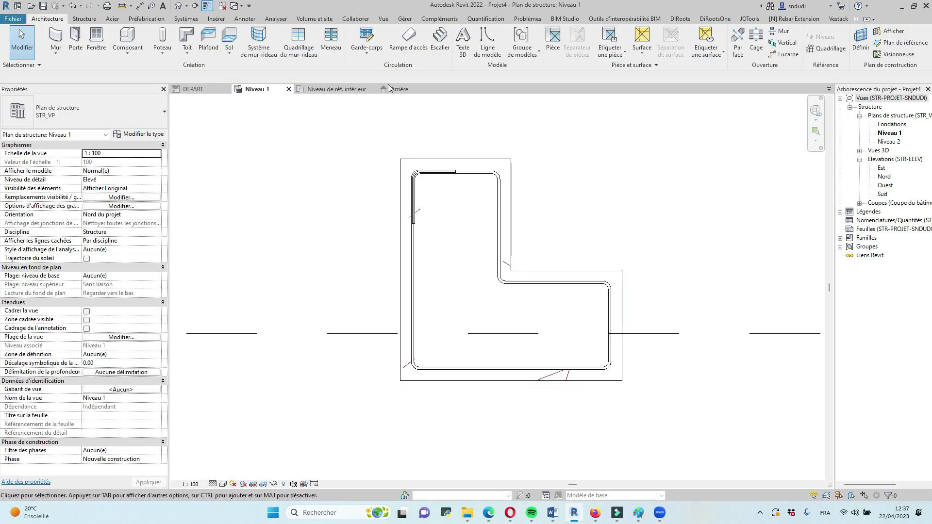
# Place single vertical HA14 (Fe400) bars of shape 00 in the two upper corners of the stirrup's tall leg
pyautogui.click(82, 19)
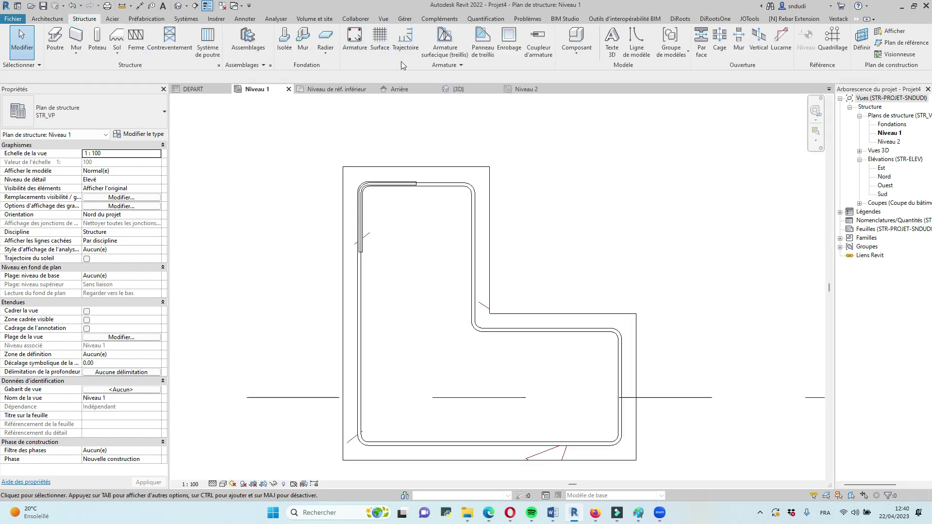
pyautogui.click(354, 39)
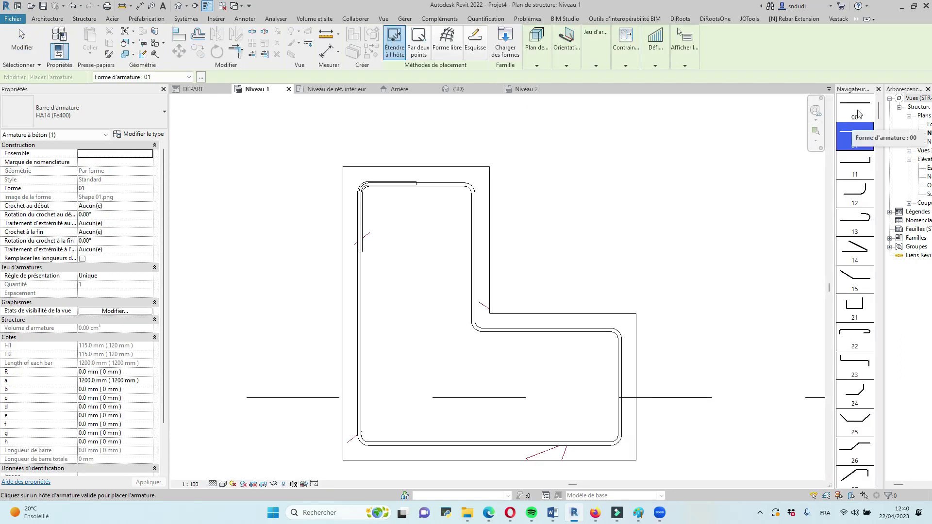
pyautogui.click(857, 112)
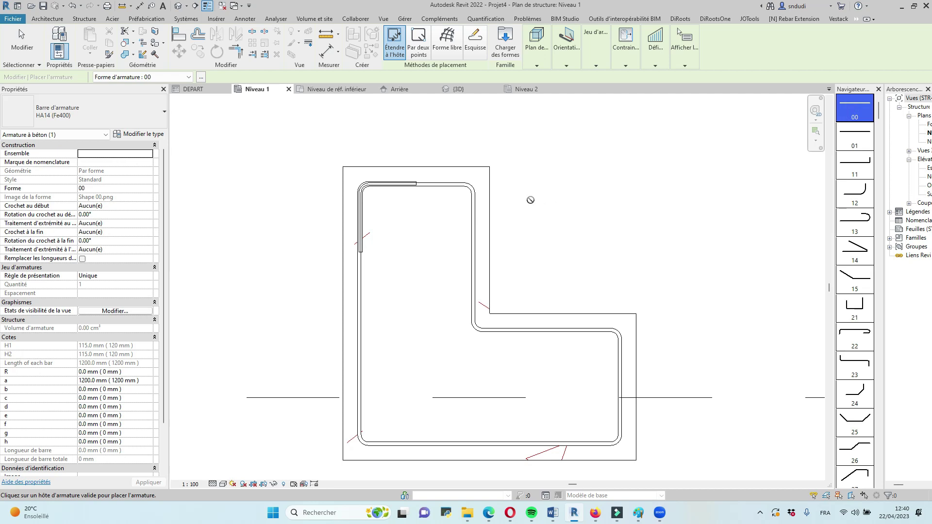
pyautogui.click(596, 65)
pyautogui.click(633, 81)
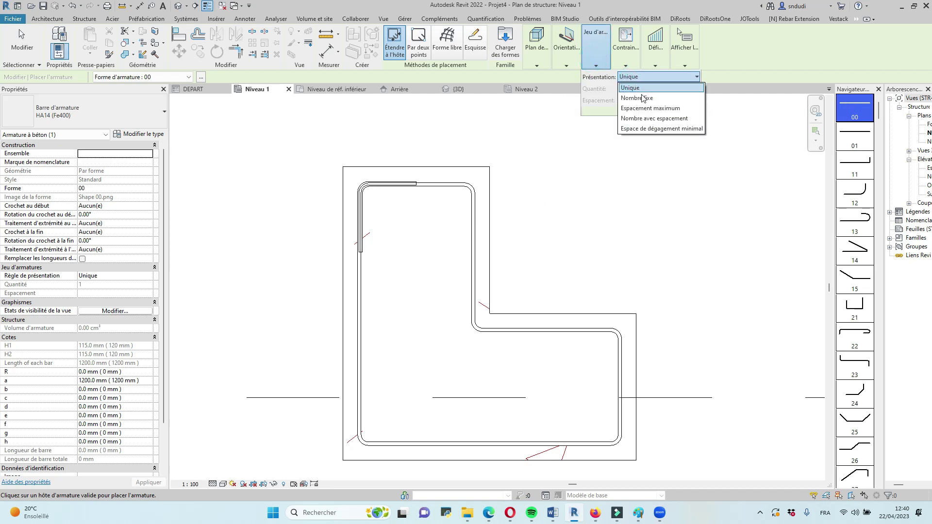
pyautogui.click(642, 99)
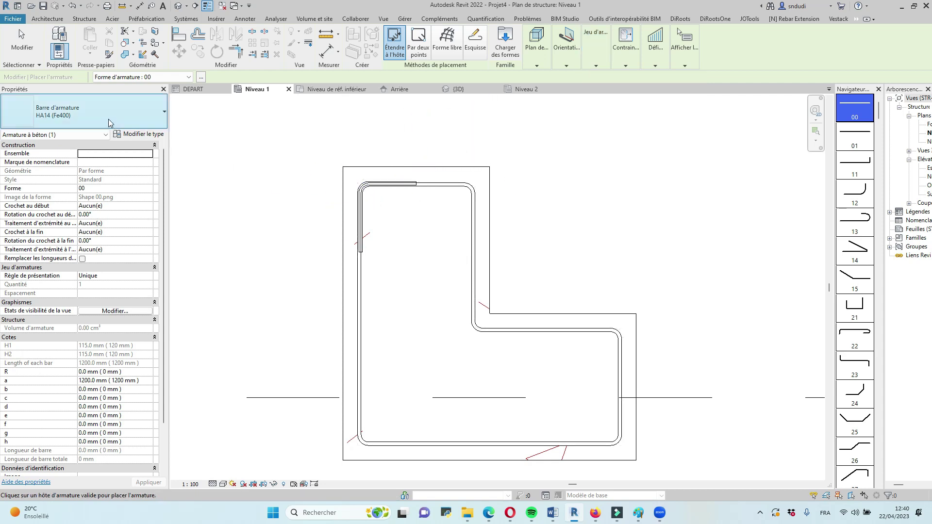
pyautogui.scroll(1, 367, 204)
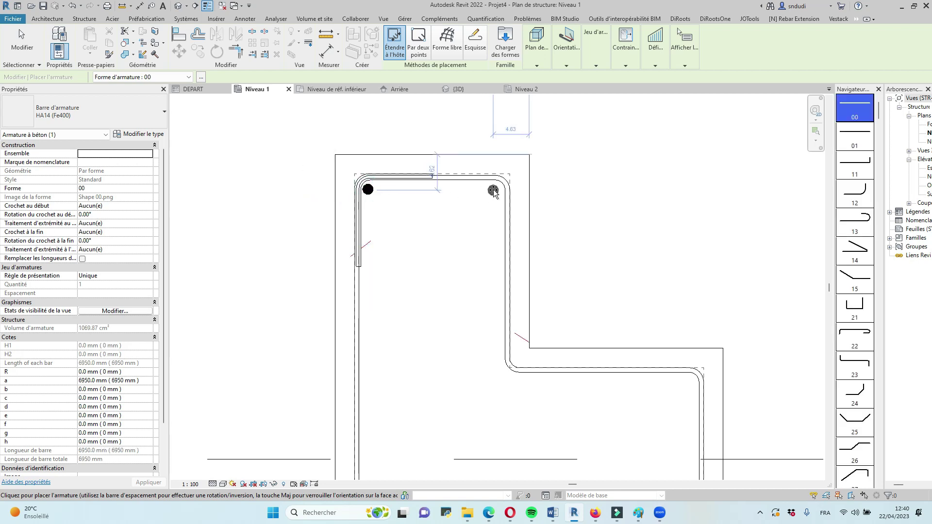
pyautogui.scroll(-2, 494, 185)
pyautogui.click(494, 187)
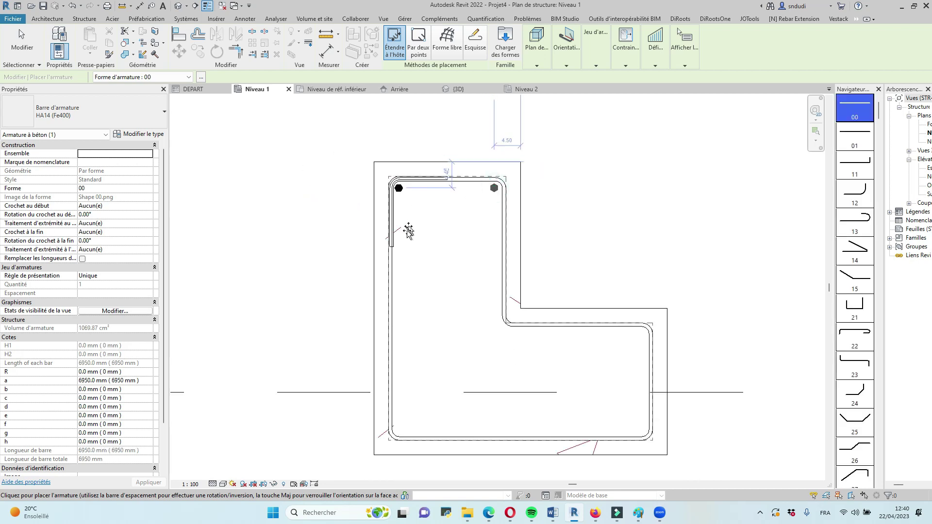
# Add three HA14 bars down the stirrup's long outer side, two intermediate ones and one in the lower outer corner
pyautogui.click(398, 255)
pyautogui.scroll(-1, 398, 256)
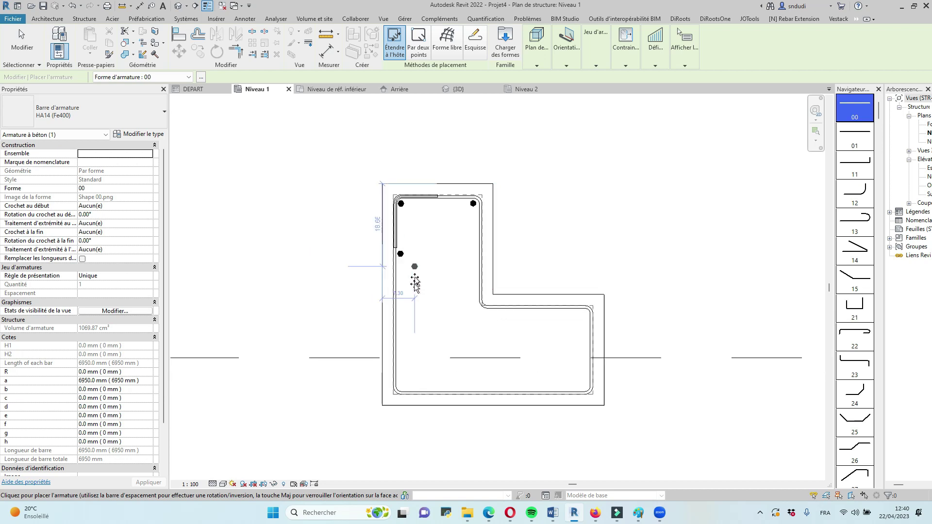
pyautogui.click(399, 304)
pyautogui.click(397, 383)
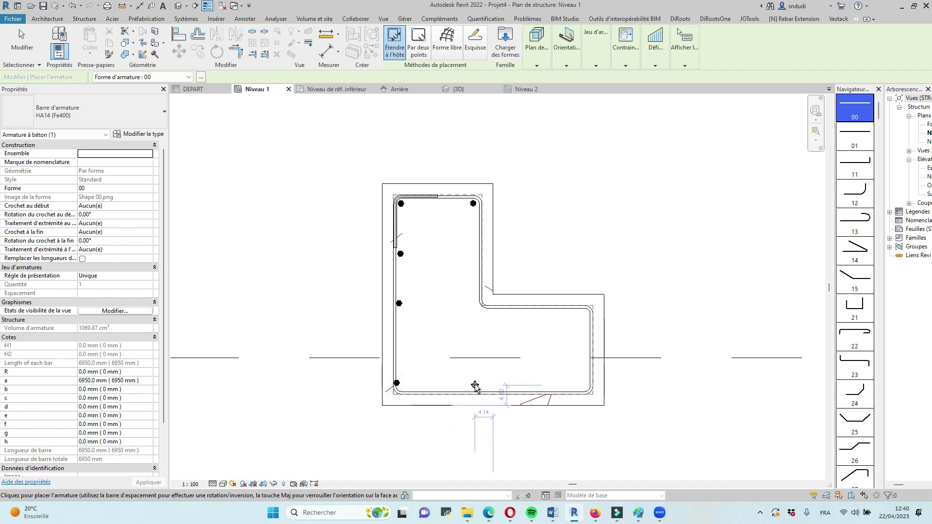
# Add three HA14 bars along the stirrup's lower edge, ending with one in the short leg's lower corner
pyautogui.click(475, 384)
pyautogui.click(533, 385)
pyautogui.click(583, 385)
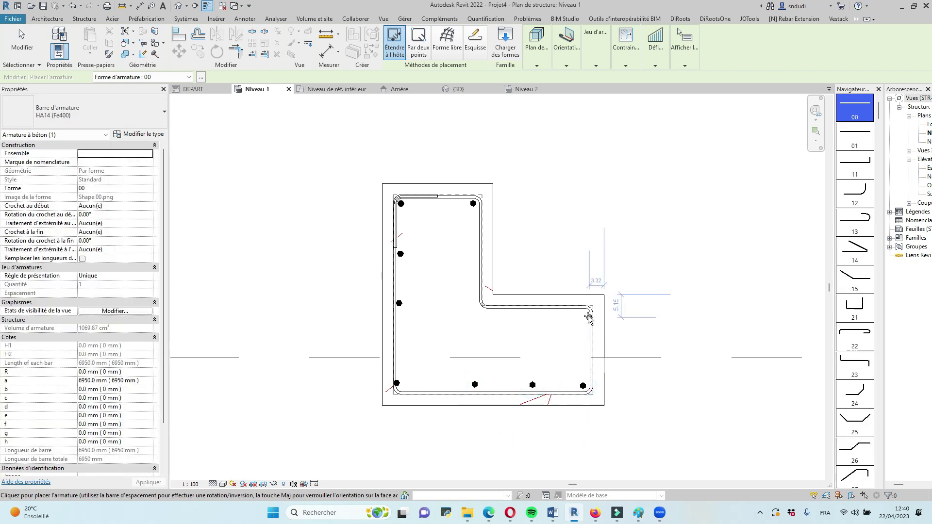
# Place the remaining HA14 bars along the short leg's upper edge, near the inner corner and on the tall leg's inner side
pyautogui.click(540, 314)
pyautogui.click(474, 311)
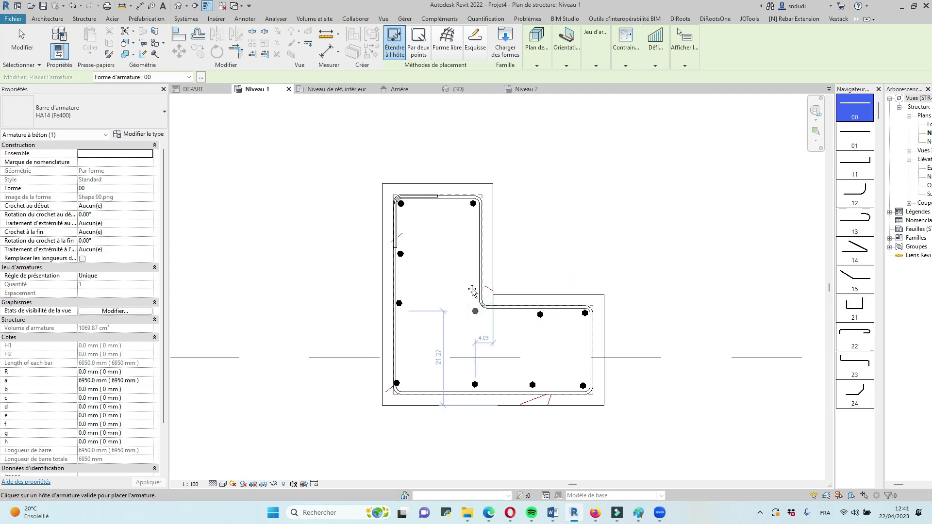
pyautogui.click(474, 253)
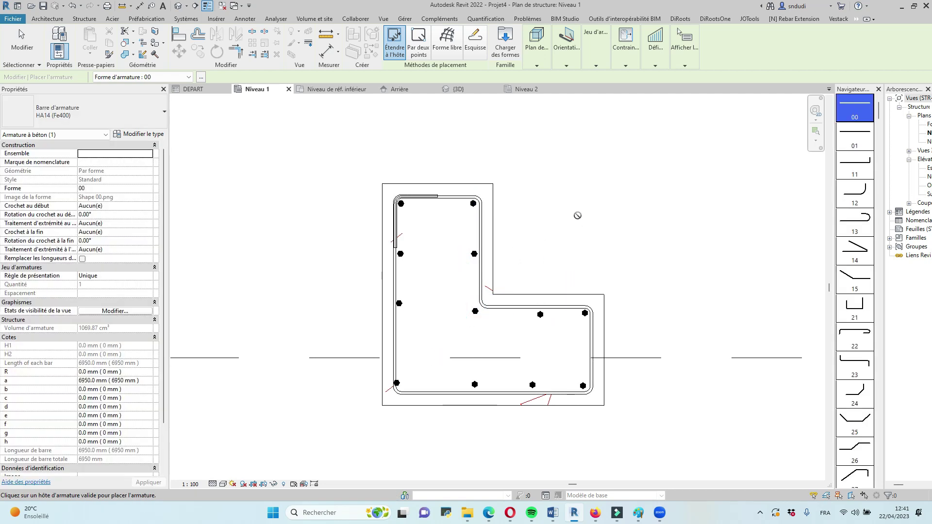
pyautogui.scroll(2, 579, 216)
pyautogui.press('Escape')
pyautogui.scroll(1, 377, 198)
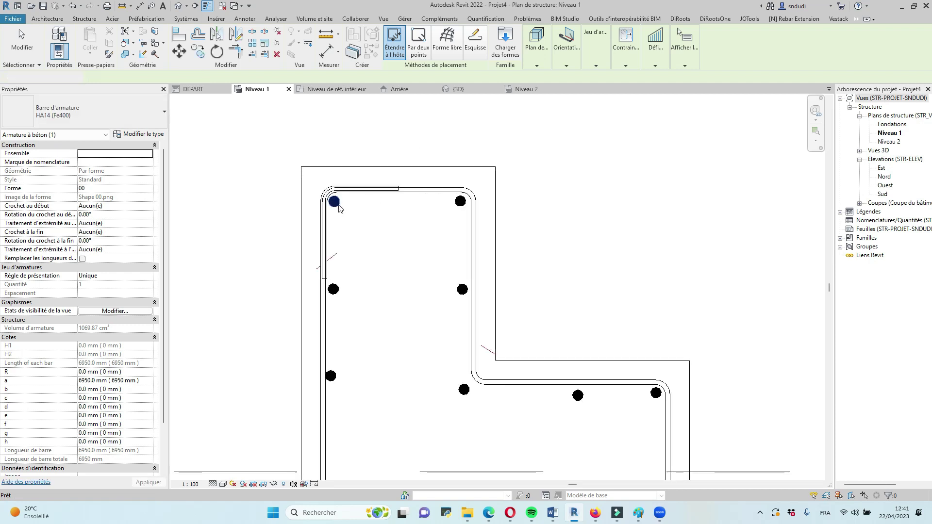
pyautogui.press('Escape')
# Align the two upper corner bars of the tall leg on one horizontal line
pyautogui.click(334, 201)
pyautogui.press('a')
pyautogui.press('l')
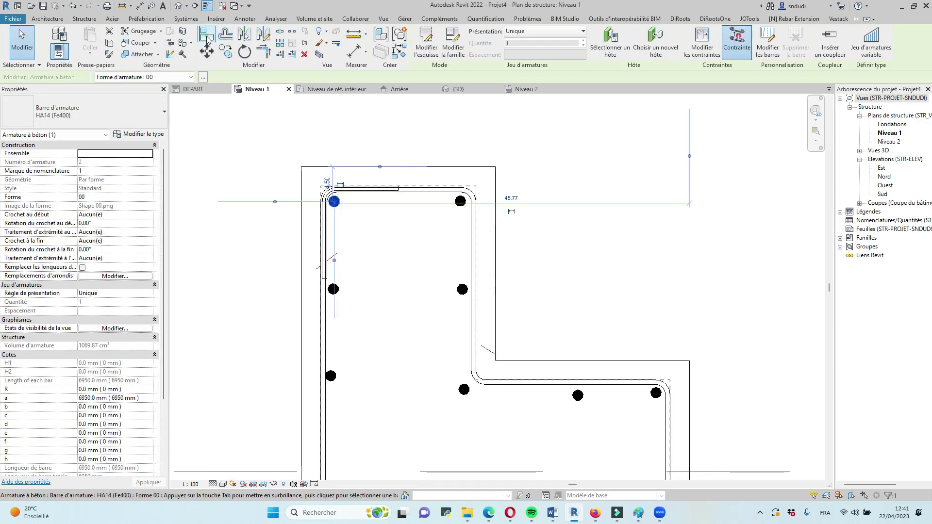
pyautogui.scroll(3, 337, 199)
pyautogui.click(333, 209)
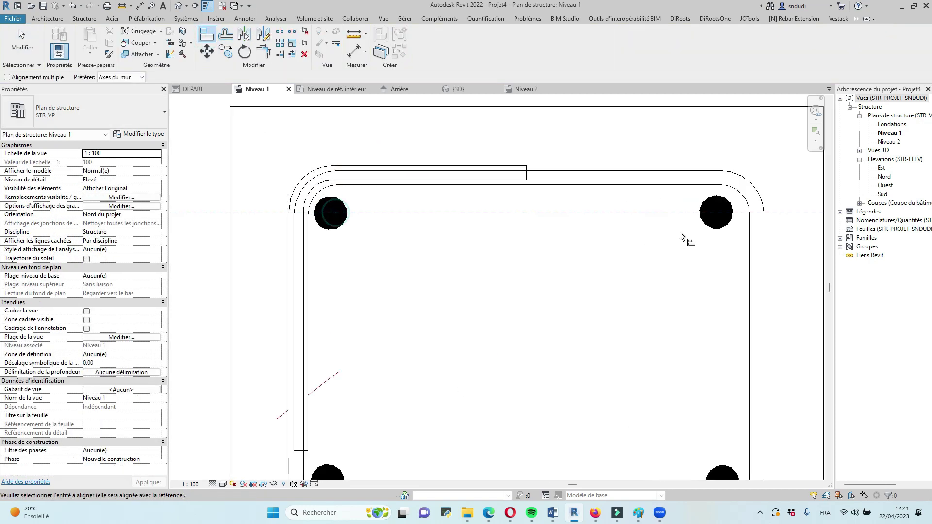
pyautogui.scroll(-6, 558, 217)
# Align the second row of bars in the tall leg, just below the corner pair, on one horizontal line
pyautogui.scroll(7, 447, 369)
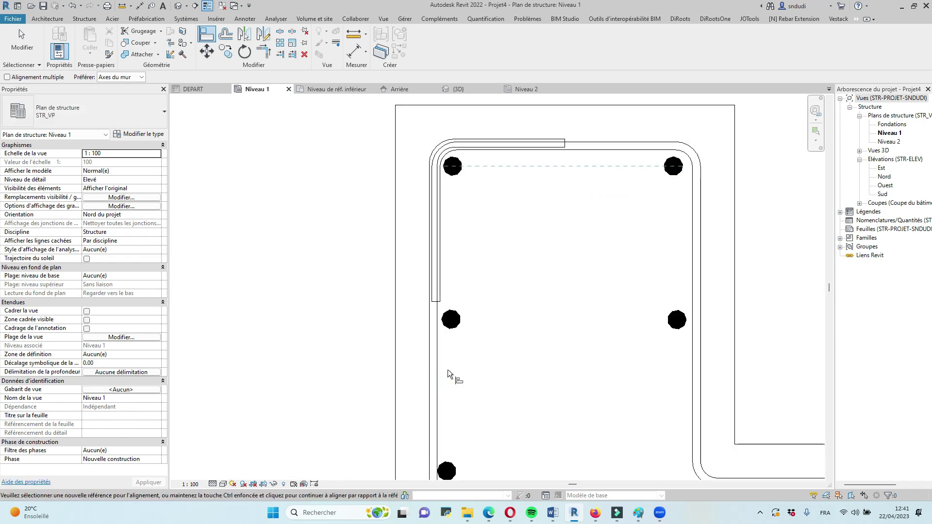
pyautogui.click(467, 270)
pyautogui.scroll(-4, 657, 280)
pyautogui.scroll(3, 599, 249)
pyautogui.scroll(-5, 539, 228)
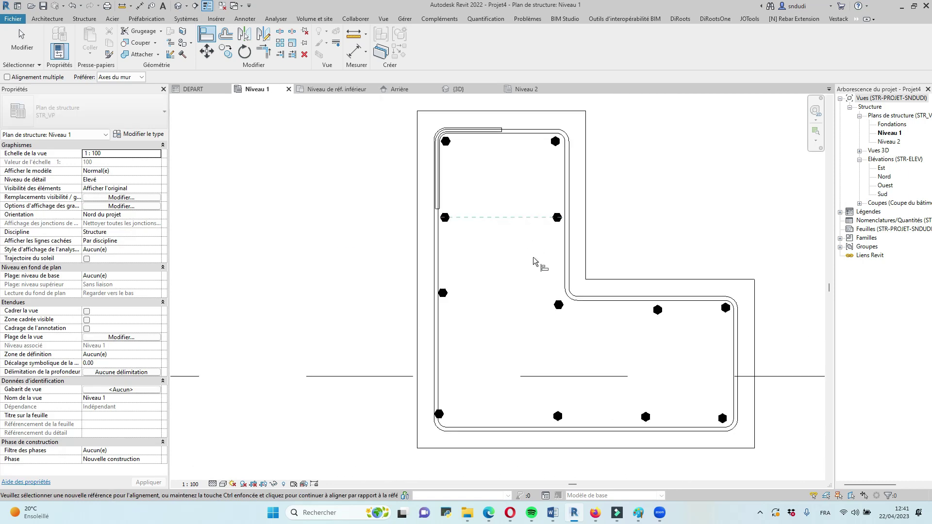
# Align the lower intermediate bar on the tall leg's outer side horizontally with the bar at the inner corner
pyautogui.scroll(3, 511, 308)
pyautogui.scroll(2, 587, 309)
pyautogui.click(600, 299)
pyautogui.click(295, 267)
pyautogui.scroll(-4, 403, 266)
# Align the two bars along the short leg's upper edge horizontally with the inner corner bar
pyautogui.scroll(5, 525, 286)
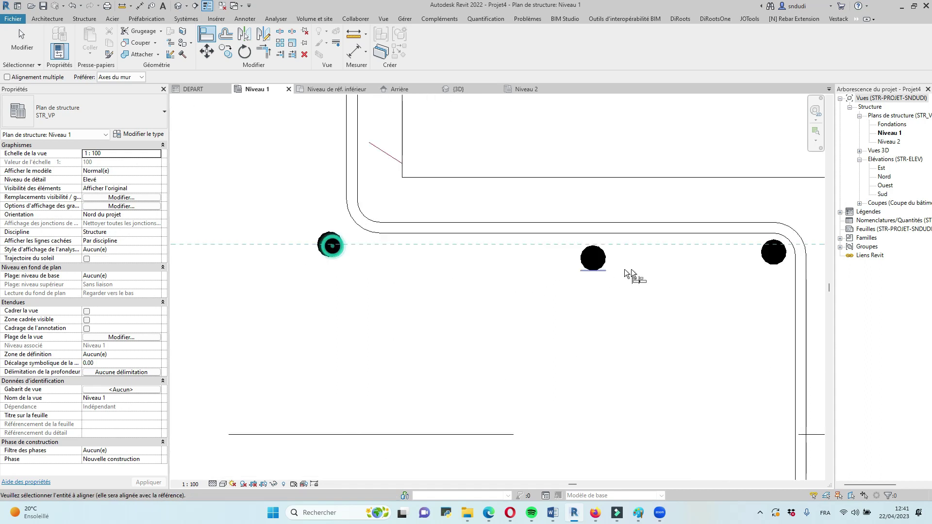
pyautogui.click(593, 259)
pyautogui.scroll(-3, 581, 265)
pyautogui.scroll(3, 564, 252)
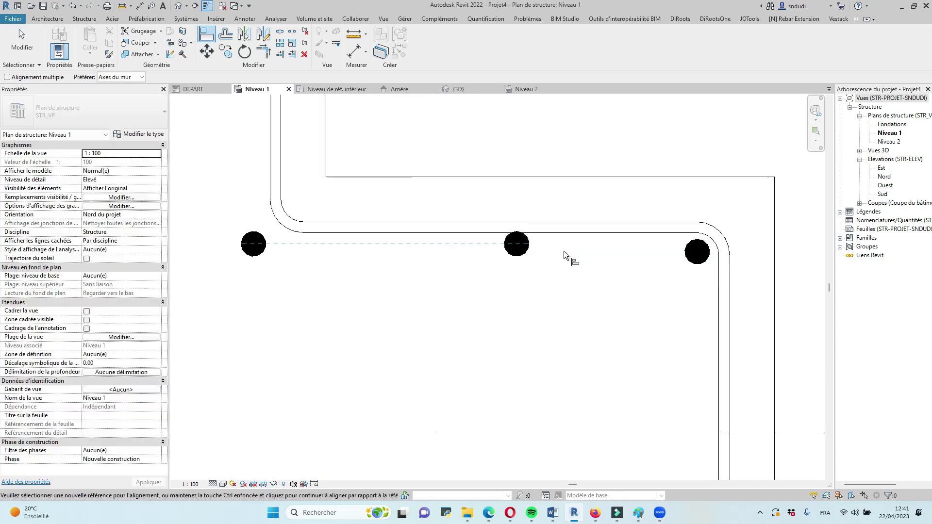
pyautogui.click(524, 244)
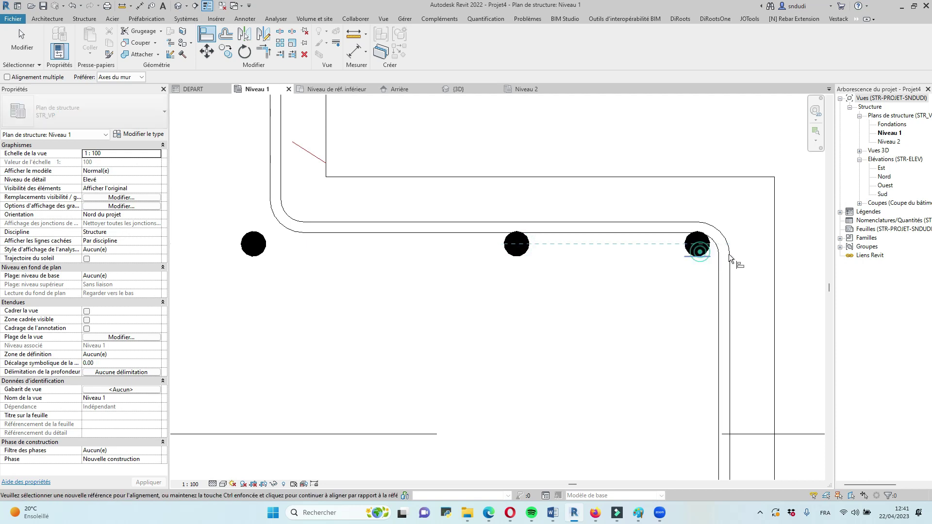
# Align the lower outer corner bar vertically with the intermediate bar above it on the outer side
pyautogui.scroll(-8, 703, 234)
pyautogui.scroll(4, 697, 307)
pyautogui.scroll(-2, 665, 304)
pyautogui.scroll(1, 384, 300)
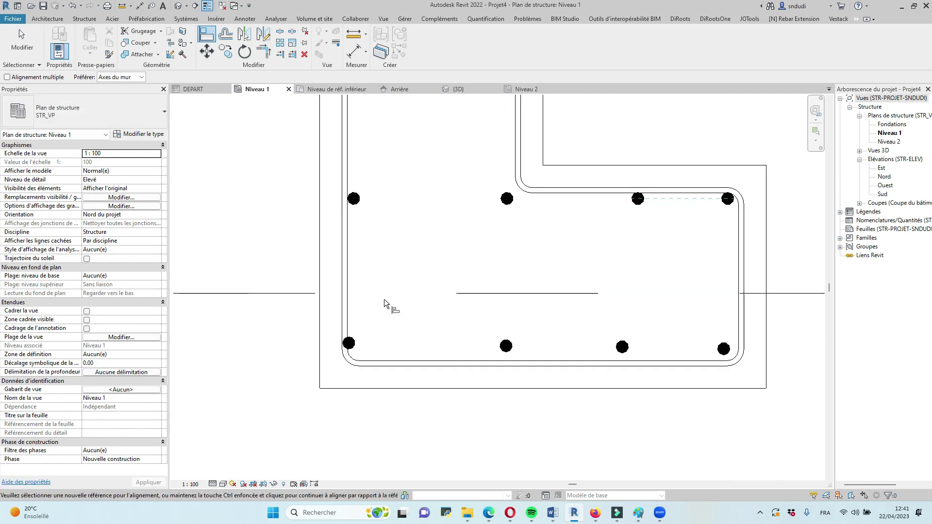
pyautogui.scroll(2, 346, 357)
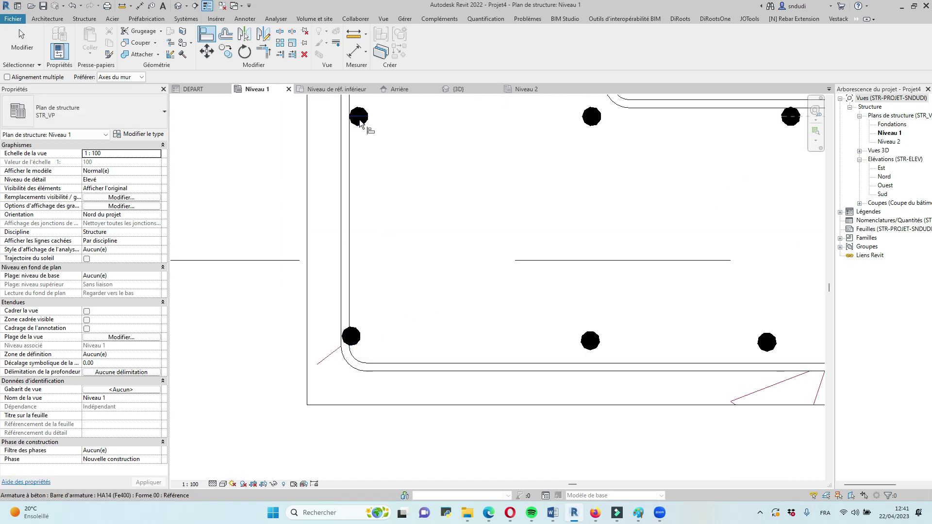
pyautogui.scroll(1, 359, 122)
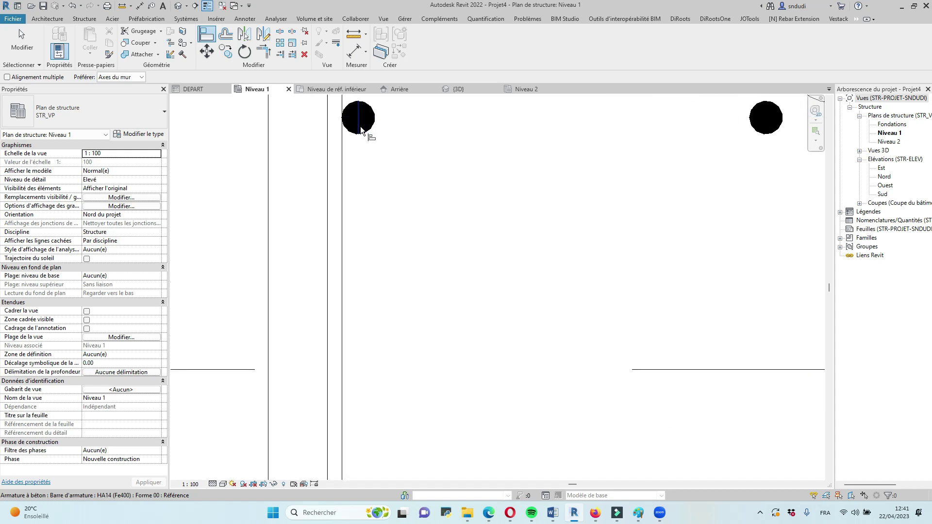
pyautogui.click(361, 128)
pyautogui.scroll(-5, 374, 122)
pyautogui.scroll(4, 361, 310)
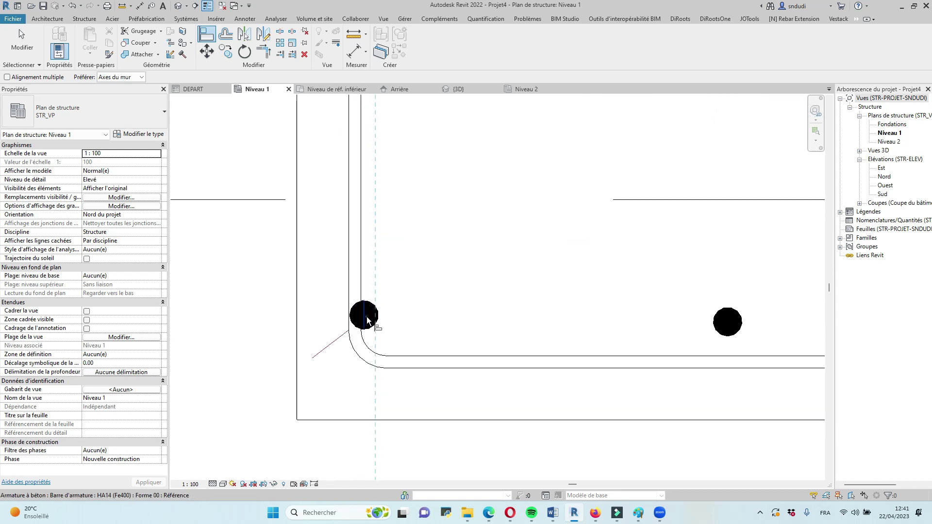
pyautogui.click(367, 320)
pyautogui.scroll(-3, 414, 314)
# Align the intermediate bar on the short leg's lower edge horizontally with the bar in its lower corner
pyautogui.scroll(4, 363, 316)
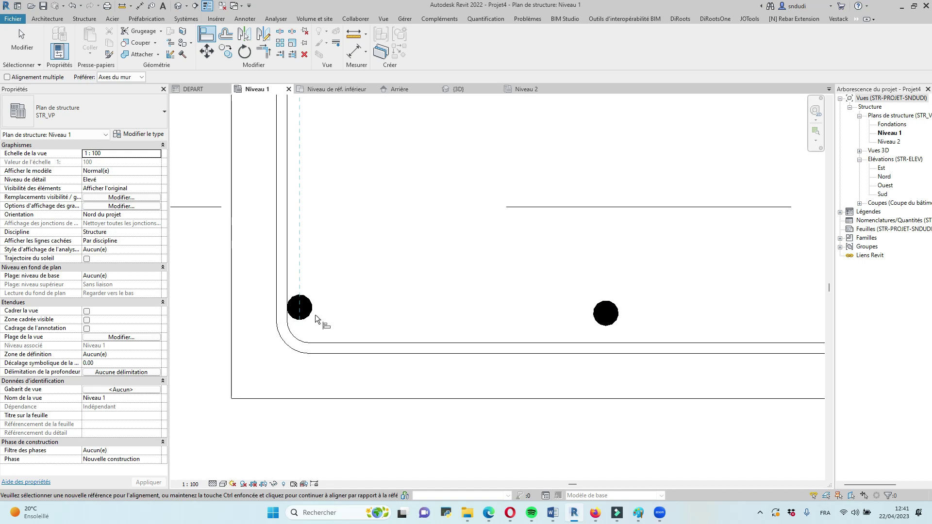
pyautogui.scroll(-3, 570, 319)
pyautogui.scroll(3, 631, 314)
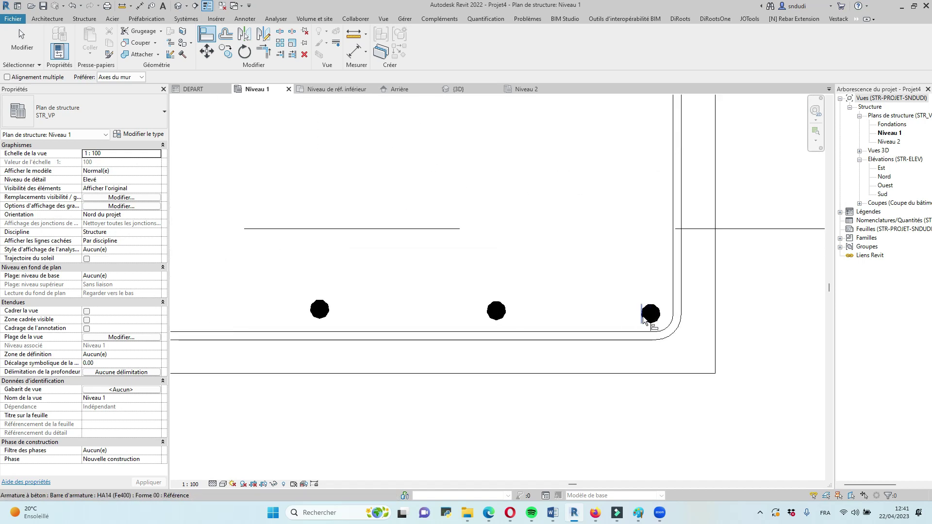
pyautogui.scroll(3, 658, 312)
pyautogui.click(651, 314)
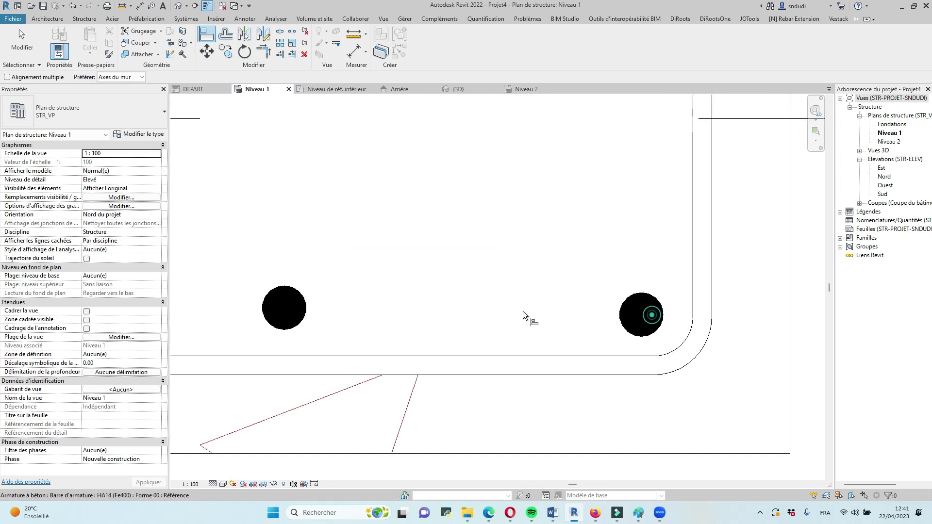
pyautogui.scroll(-4, 380, 305)
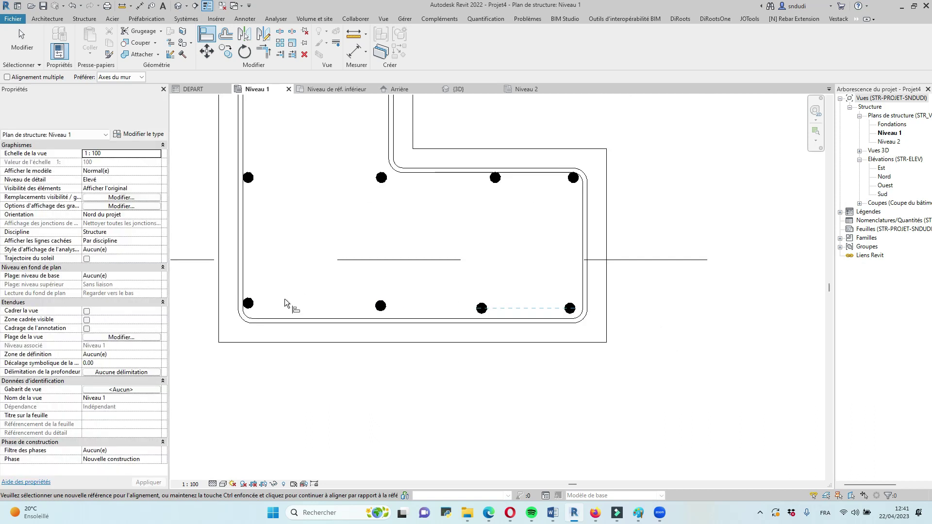
# Align the lower-edge bar beneath the inner corner horizontally with its neighbour in the short leg
pyautogui.scroll(4, 284, 298)
pyautogui.click(480, 312)
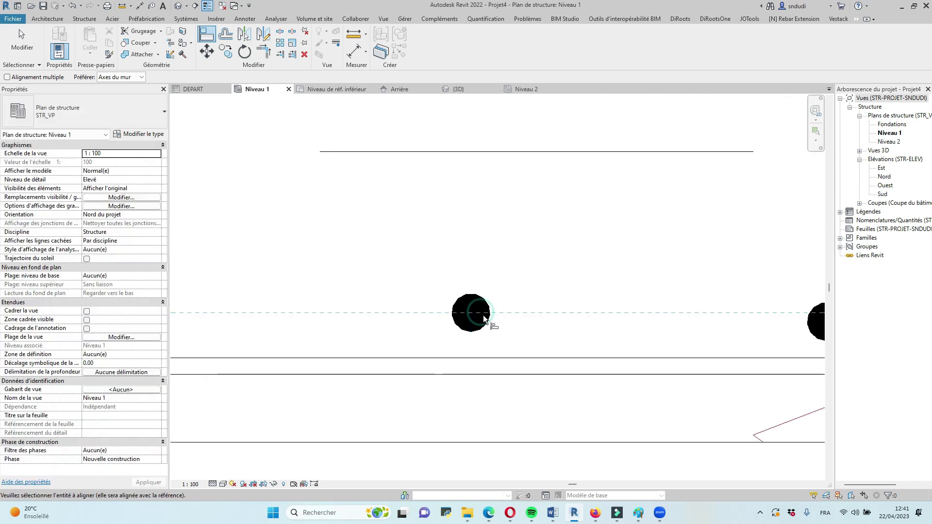
pyautogui.scroll(-2, 484, 311)
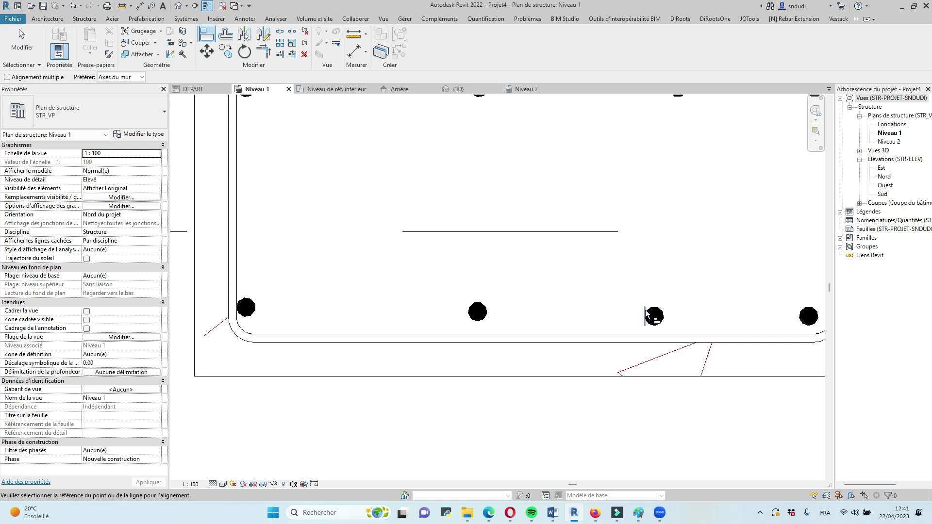
pyautogui.scroll(2, 663, 319)
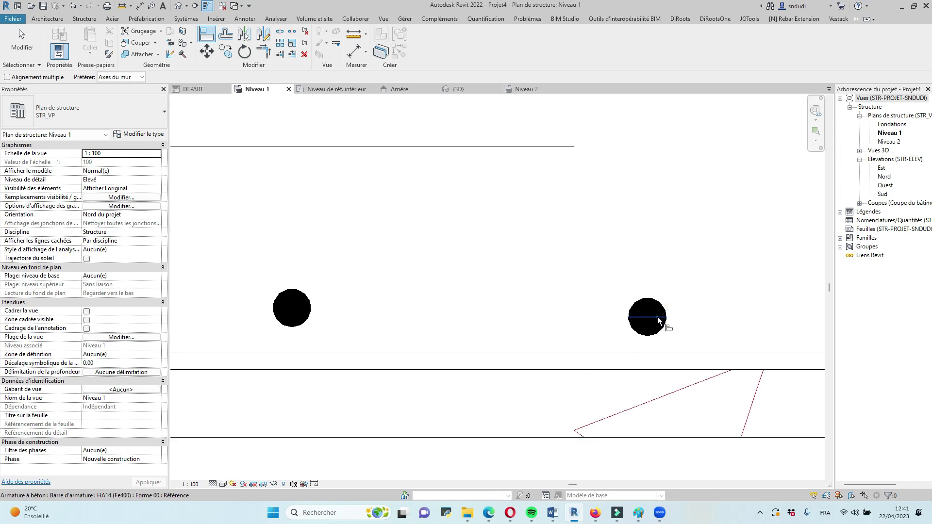
pyautogui.click(313, 309)
pyautogui.scroll(-3, 556, 305)
# Align the lower outer corner bar horizontally with the rest of the lower-edge row
pyautogui.scroll(3, 429, 313)
pyautogui.scroll(2, 540, 316)
pyautogui.scroll(-1, 624, 299)
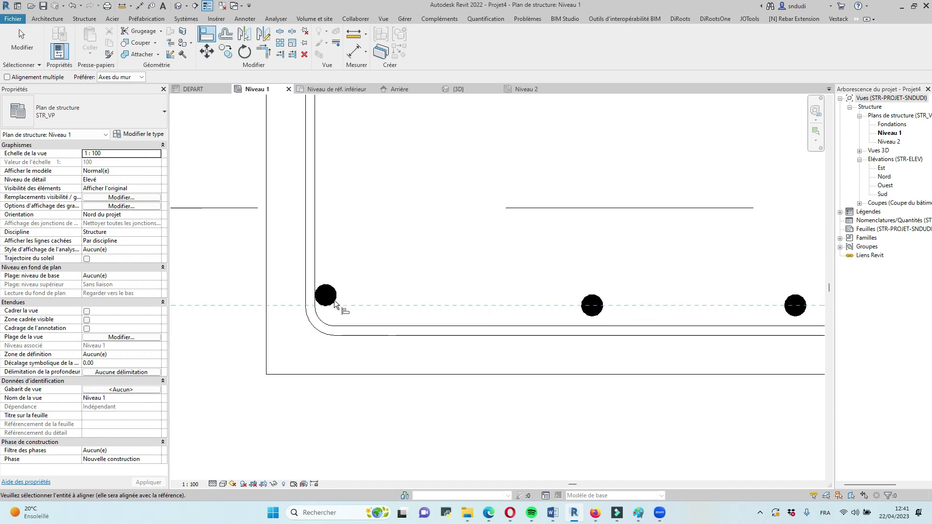
pyautogui.scroll(2, 330, 296)
pyautogui.click(326, 291)
pyautogui.scroll(-4, 375, 319)
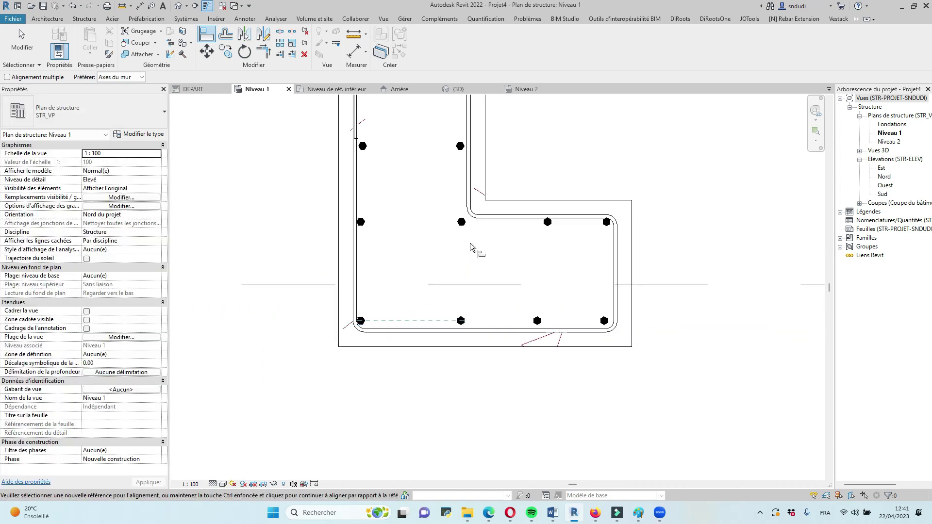
# Align the lower-edge bar beneath the inner corner vertically with the inner corner bar
pyautogui.scroll(2, 470, 240)
pyautogui.scroll(2, 469, 226)
pyautogui.click(445, 210)
pyautogui.scroll(-3, 457, 292)
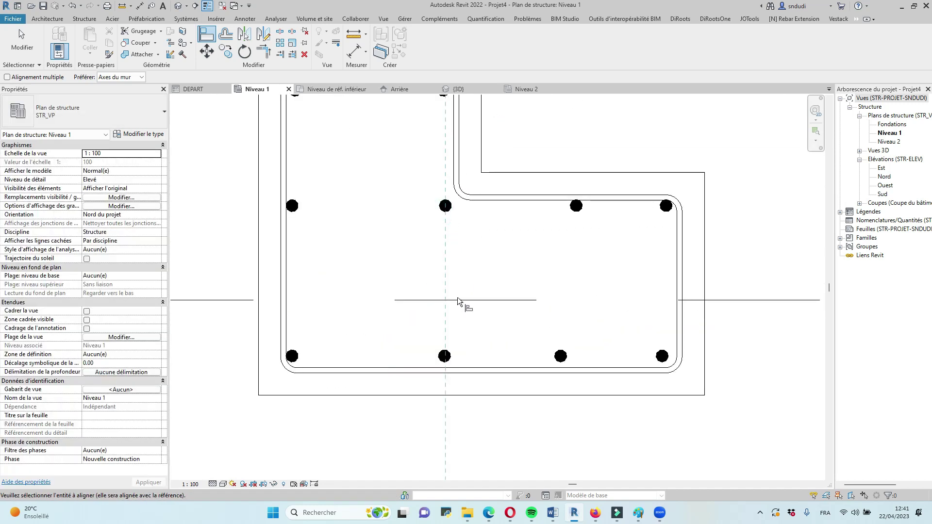
pyautogui.scroll(3, 445, 355)
pyautogui.click(443, 363)
pyautogui.scroll(-3, 383, 349)
# Realign the short leg's upper intermediate bar horizontally with the inner corner bar, and the upper end bar with the intermediate one
pyautogui.scroll(3, 506, 271)
pyautogui.scroll(2, 365, 270)
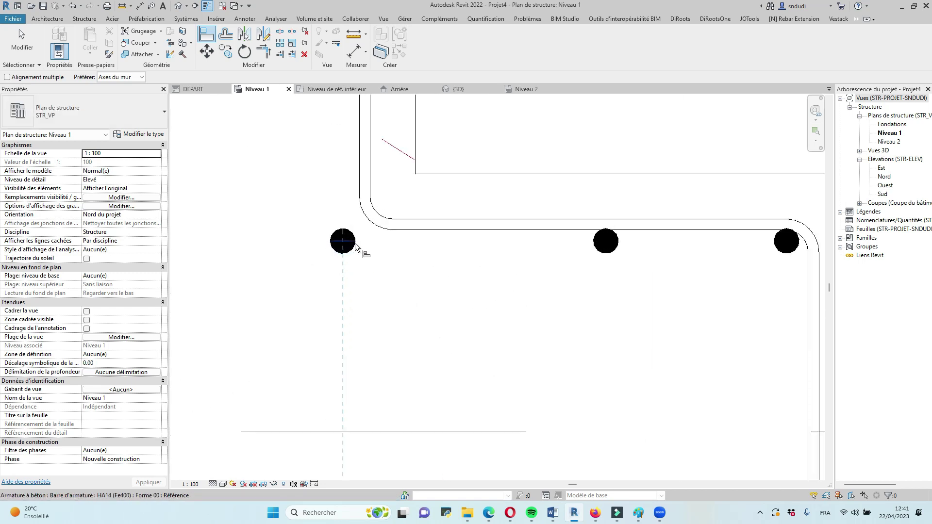
pyautogui.click(610, 244)
pyautogui.scroll(-3, 610, 247)
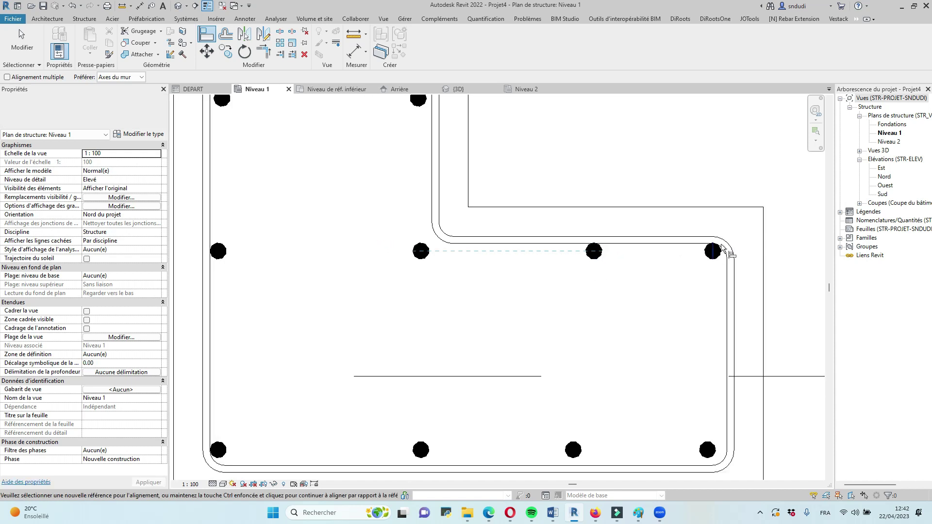
pyautogui.scroll(4, 608, 251)
pyautogui.click(504, 261)
pyautogui.click(725, 260)
pyautogui.scroll(-4, 622, 237)
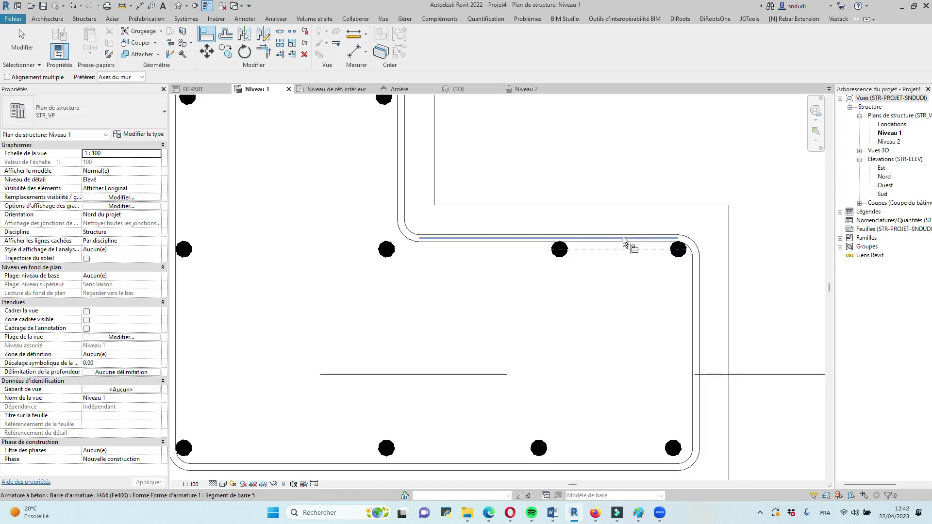
# Align the short leg's lower intermediate bar vertically with the intermediate bar above it and end the Align command
pyautogui.scroll(3, 586, 247)
pyautogui.scroll(1, 586, 242)
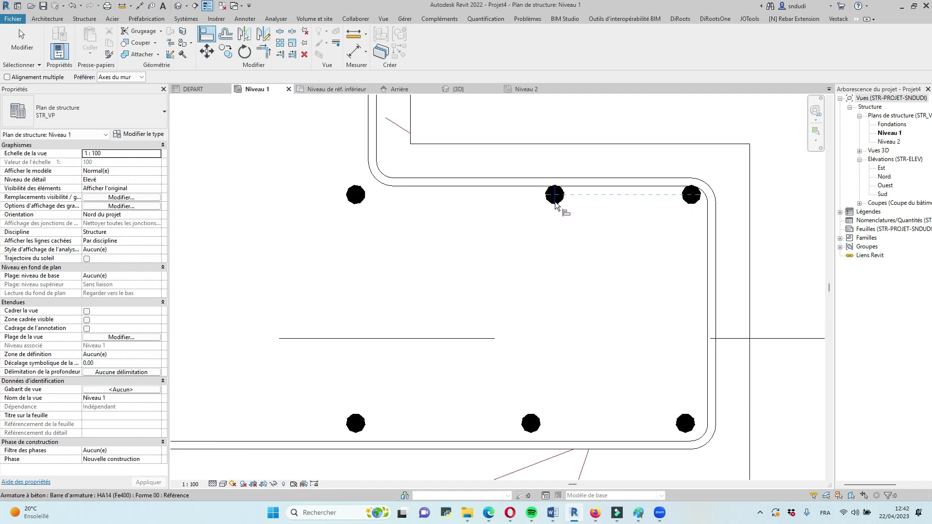
pyautogui.scroll(-3, 539, 255)
pyautogui.scroll(2, 536, 337)
pyautogui.click(541, 324)
pyautogui.scroll(-6, 563, 251)
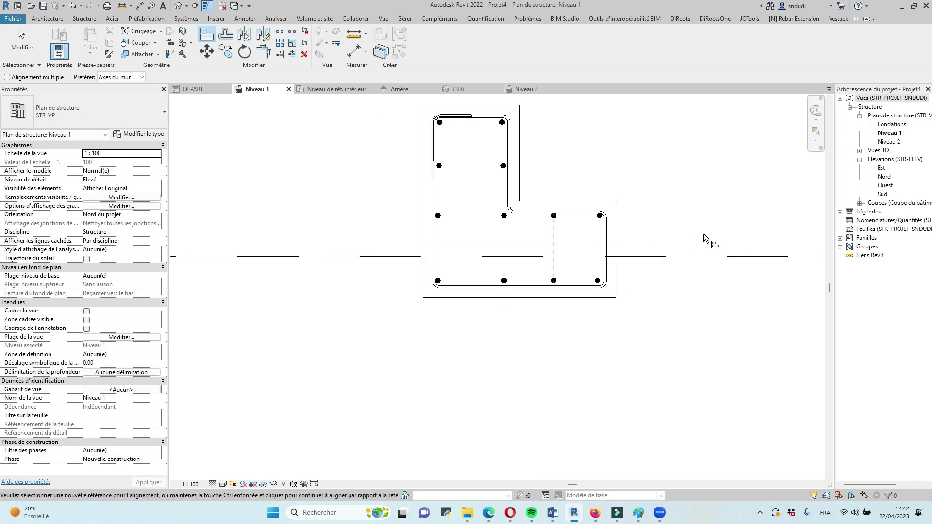
pyautogui.scroll(-2, 701, 234)
pyautogui.scroll(2, 639, 205)
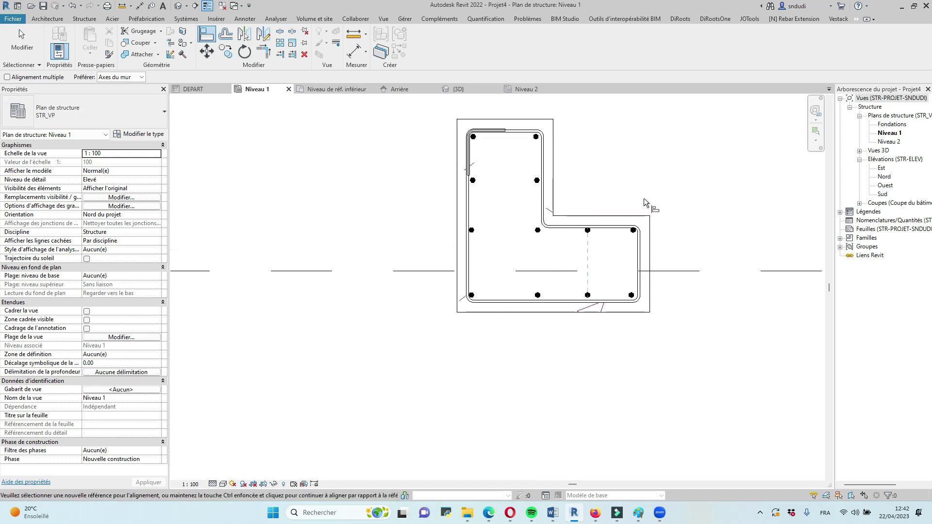
pyautogui.scroll(-2, 430, 311)
pyautogui.press('Escape')
pyautogui.press('Escape')
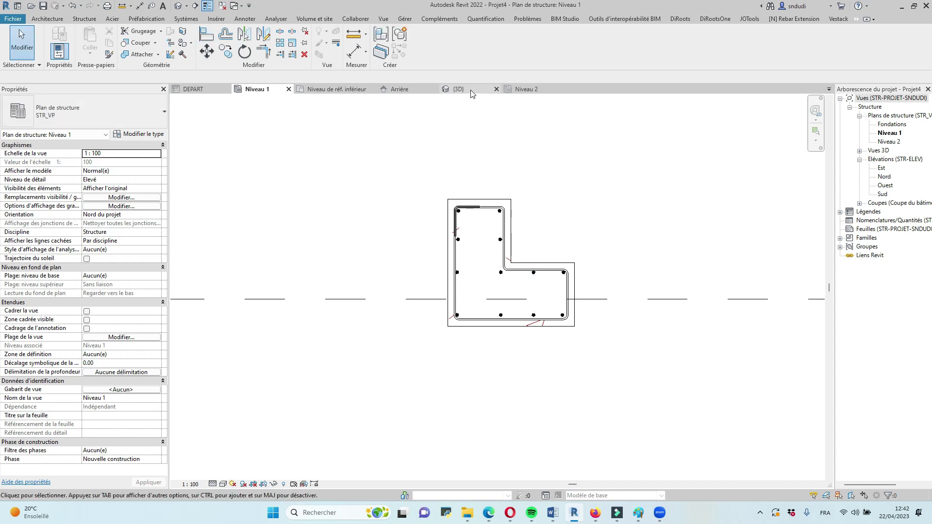
# Open the {3D} view and select all instances of the HA14 longitudinal bar visible in it
pyautogui.click(469, 90)
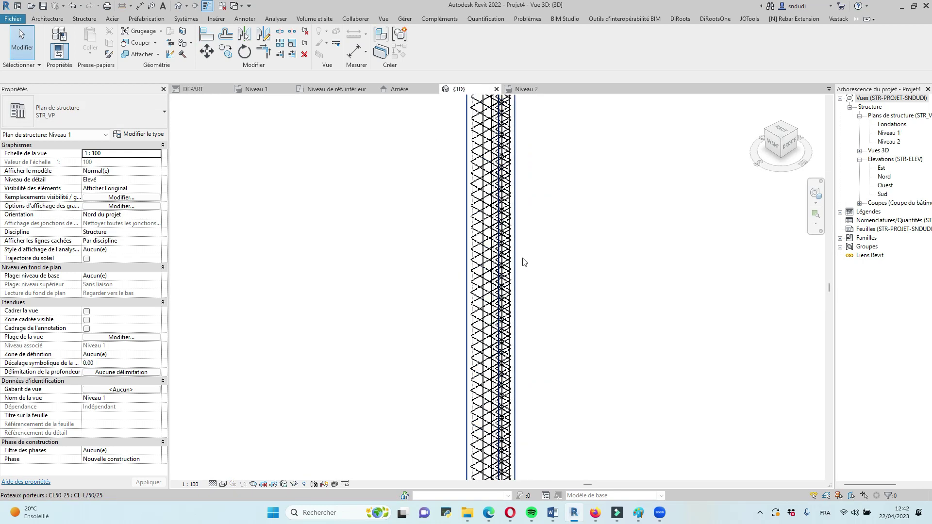
pyautogui.scroll(5, 516, 147)
pyautogui.scroll(3, 516, 147)
pyautogui.scroll(-3, 291, 167)
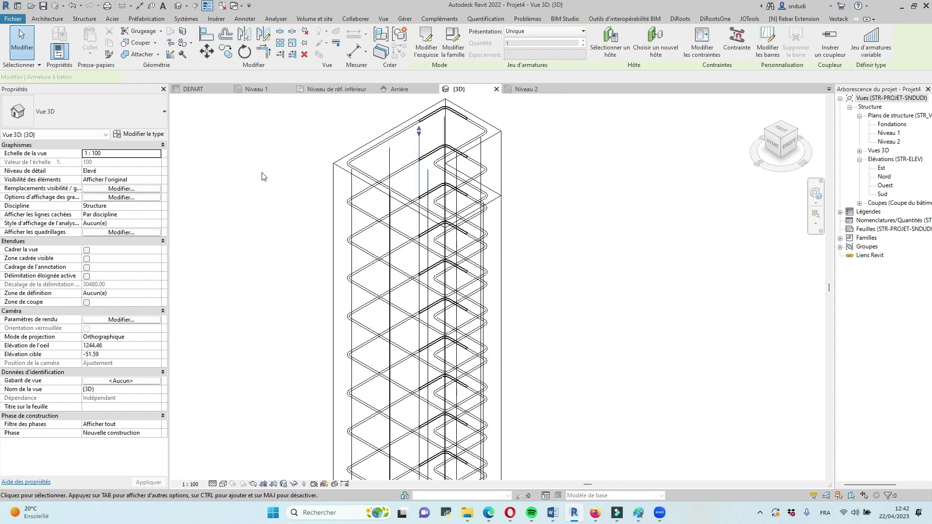
pyautogui.rightClick(263, 172)
pyautogui.moveTo(434, 339)
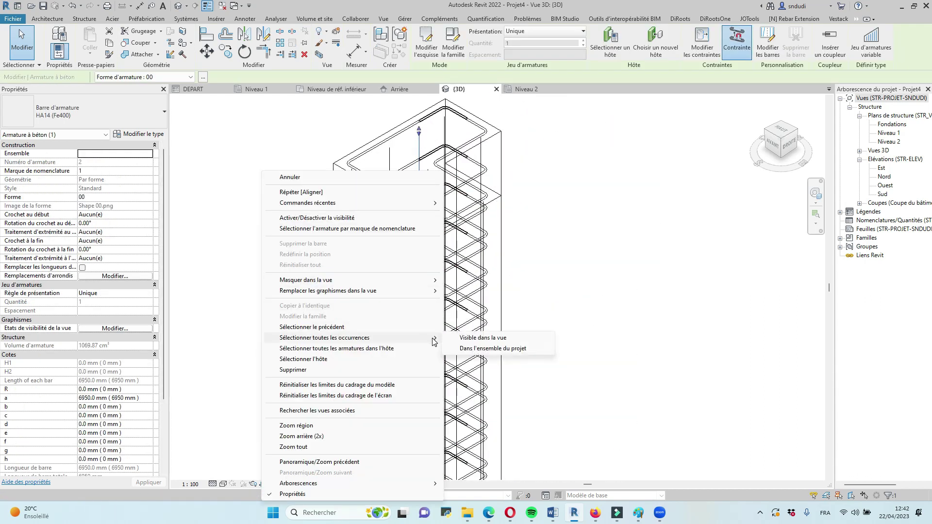
pyautogui.click(479, 339)
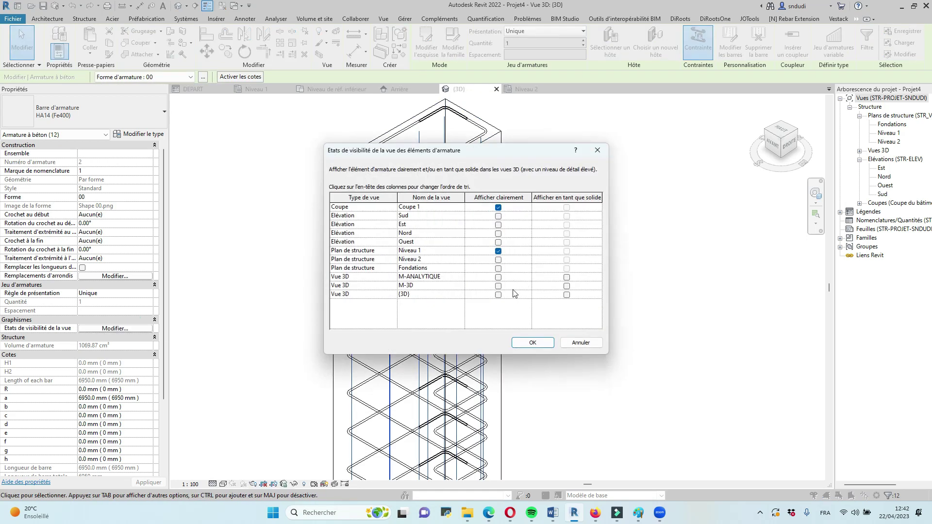
# Set the selected HA14 bars' view visibility states to display clearly and as solid in the {3D} view, and deselect the bars
pyautogui.click(497, 295)
pyautogui.click(567, 295)
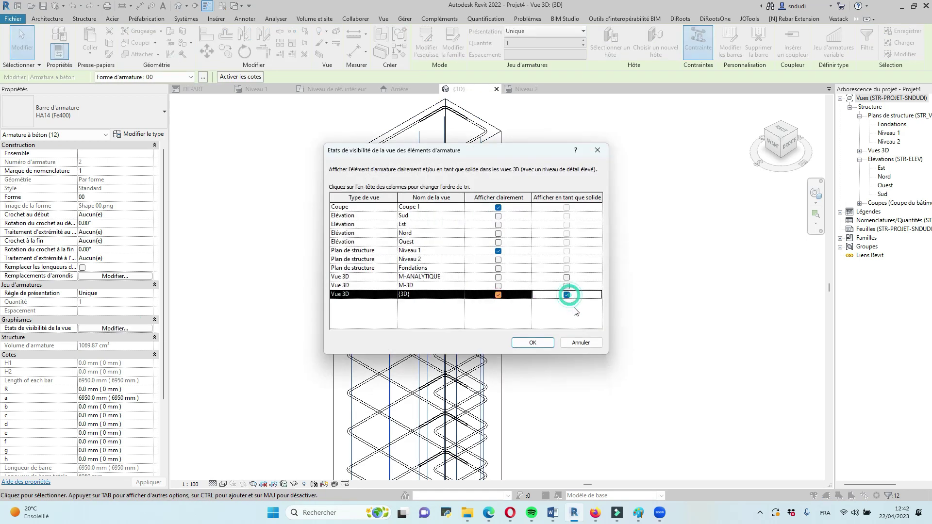
pyautogui.click(548, 348)
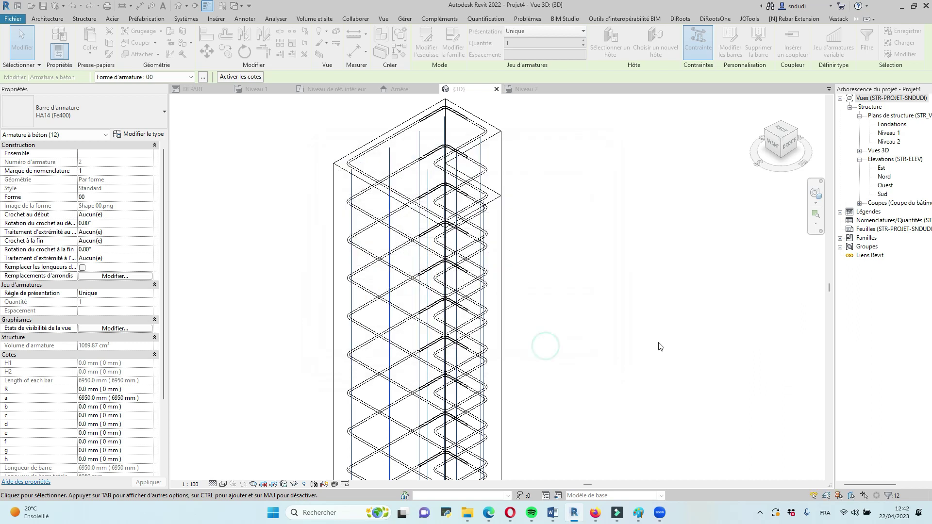
pyautogui.click(643, 255)
pyautogui.scroll(-5, 602, 254)
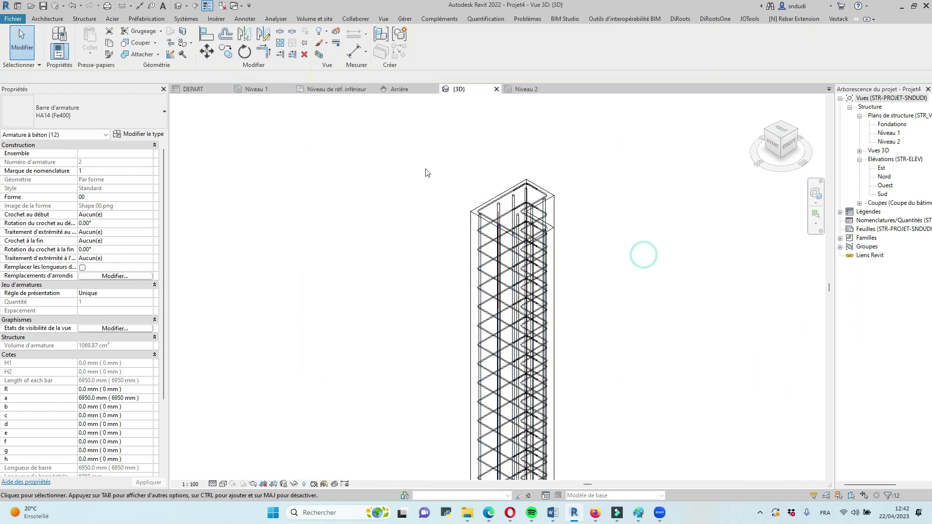
# Try the Ombré visual style in the {3D} view
pyautogui.click(223, 484)
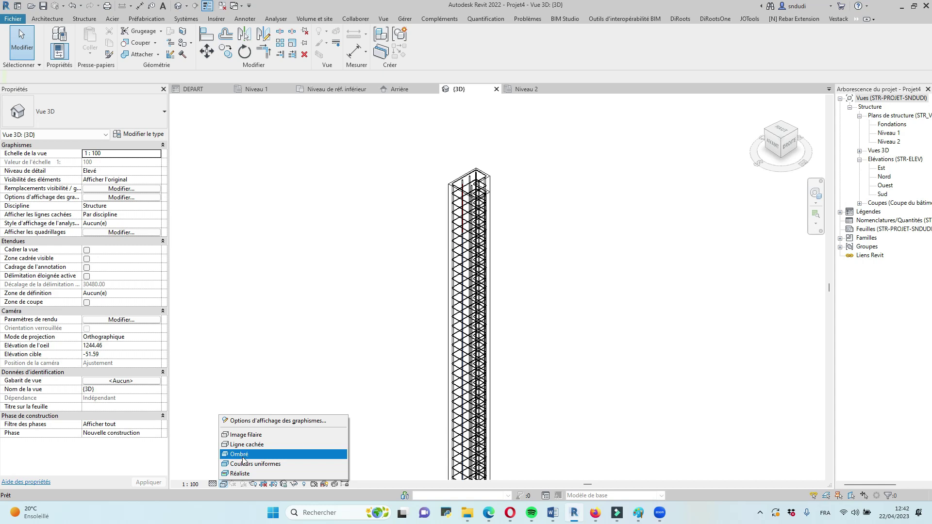
pyautogui.click(242, 456)
pyautogui.scroll(2, 271, 462)
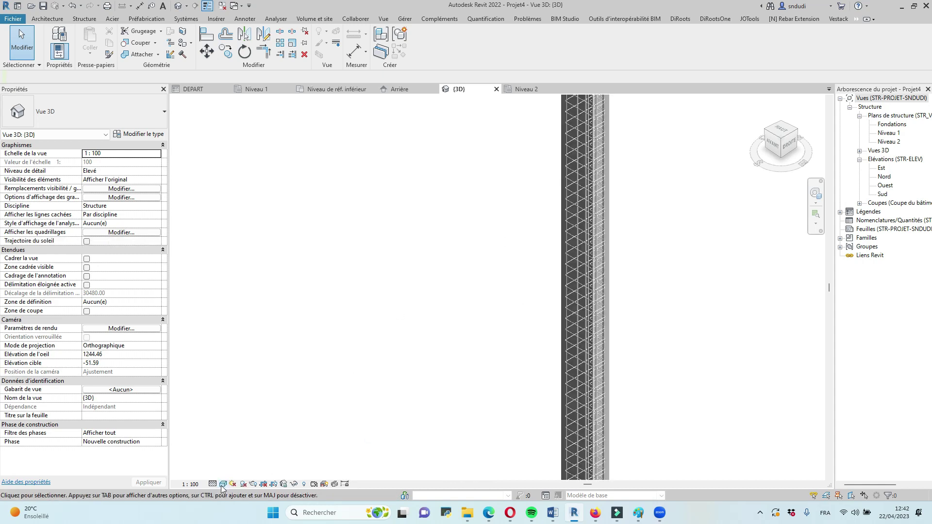
# Set the {3D} view's visual style to Couleurs uniformes
pyautogui.click(224, 483)
pyautogui.click(240, 464)
pyautogui.scroll(2, 626, 301)
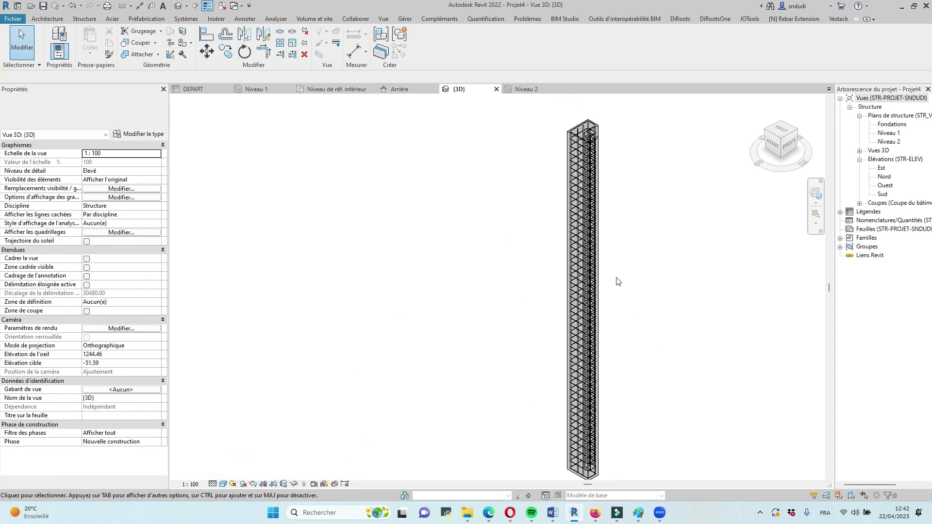
# Override the HA6 stirrup set's graphics by element, setting its surface pattern foreground and background colours to magenta RGB 255-128-255
pyautogui.scroll(3, 479, 254)
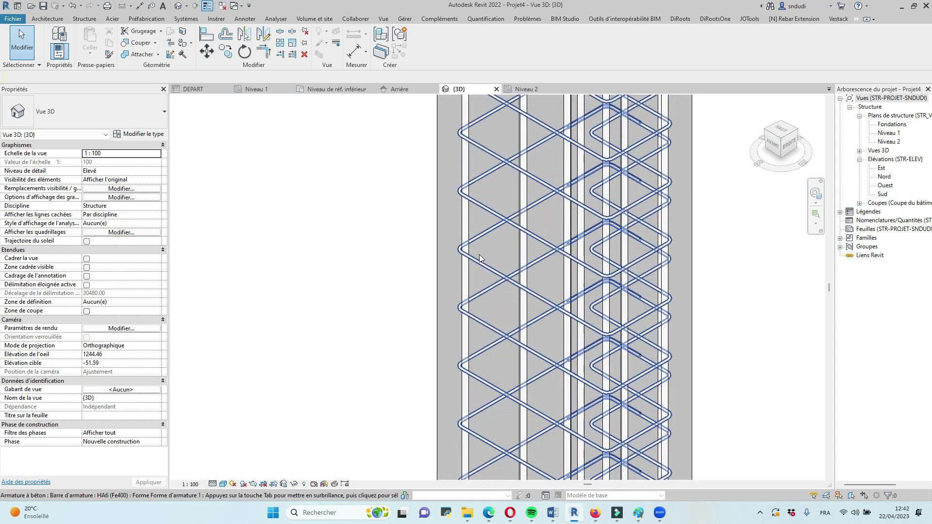
pyautogui.click(552, 251)
pyautogui.rightClick(281, 217)
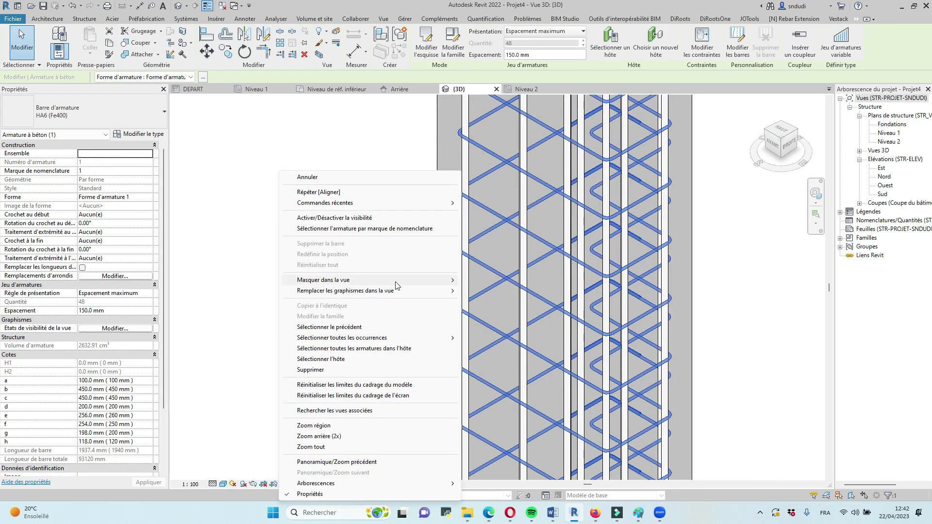
pyautogui.moveTo(396, 285)
pyautogui.click(539, 279)
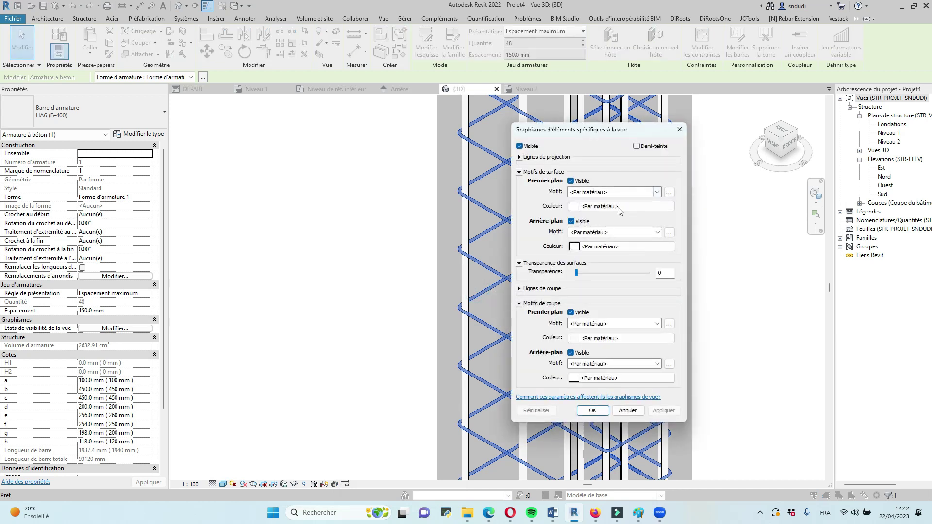
pyautogui.click(574, 206)
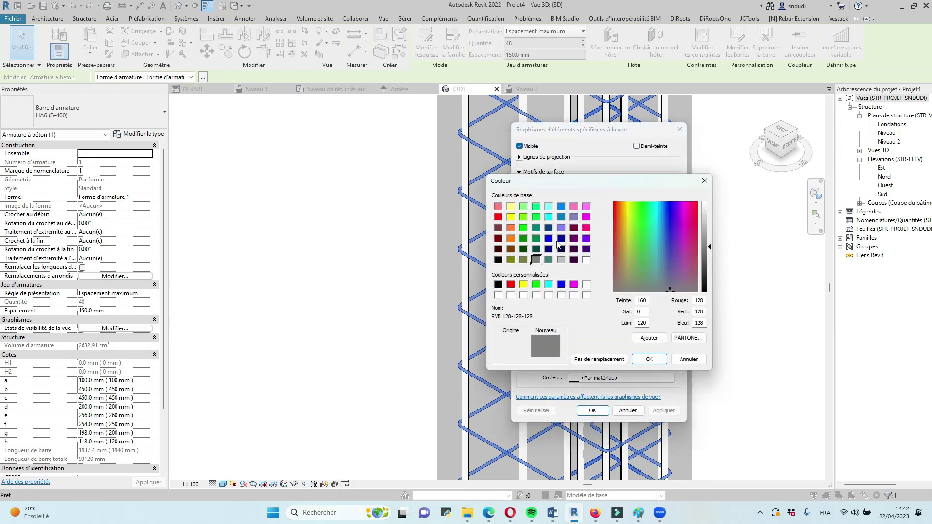
pyautogui.click(587, 207)
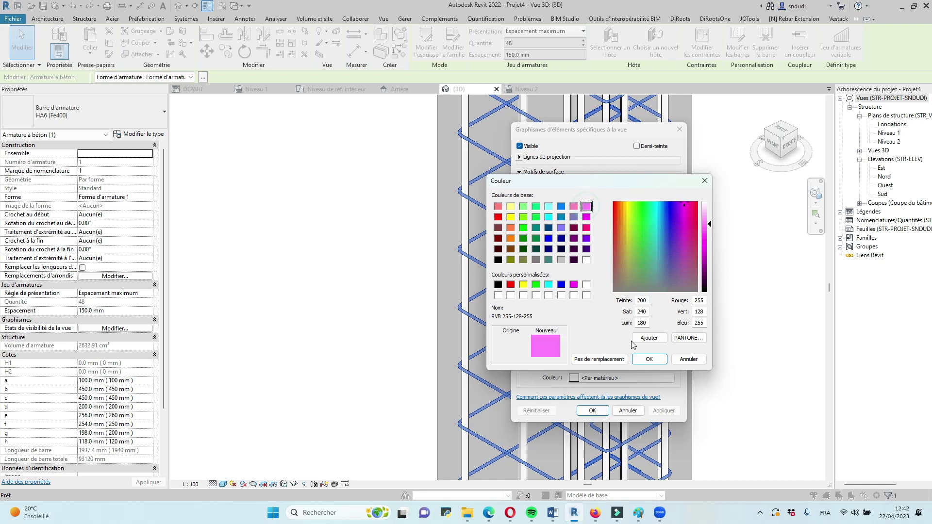
pyautogui.click(647, 363)
pyautogui.click(575, 247)
pyautogui.click(586, 206)
pyautogui.click(647, 360)
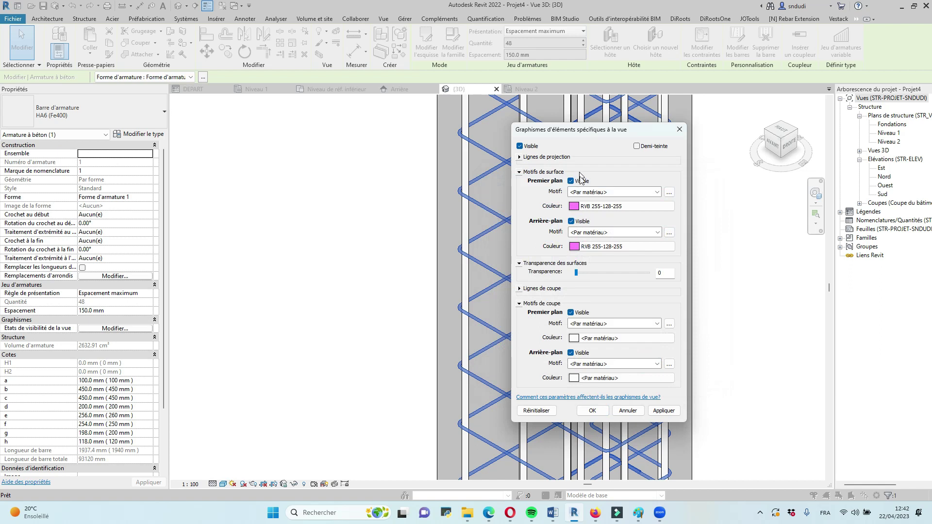
# Set the stirrups' surface foreground pattern to solid fill (Remplissage), accept the override and deselect the stirrups
pyautogui.click(656, 193)
pyautogui.click(604, 208)
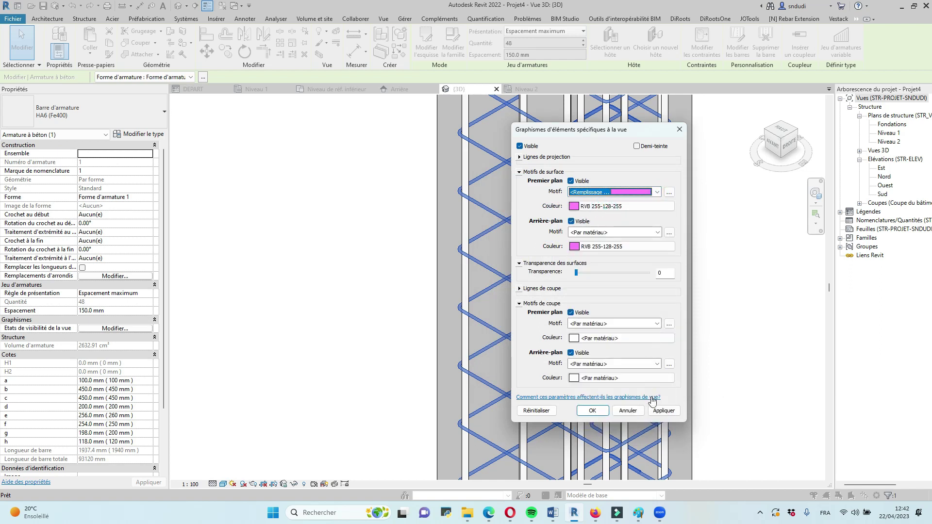
pyautogui.click(592, 411)
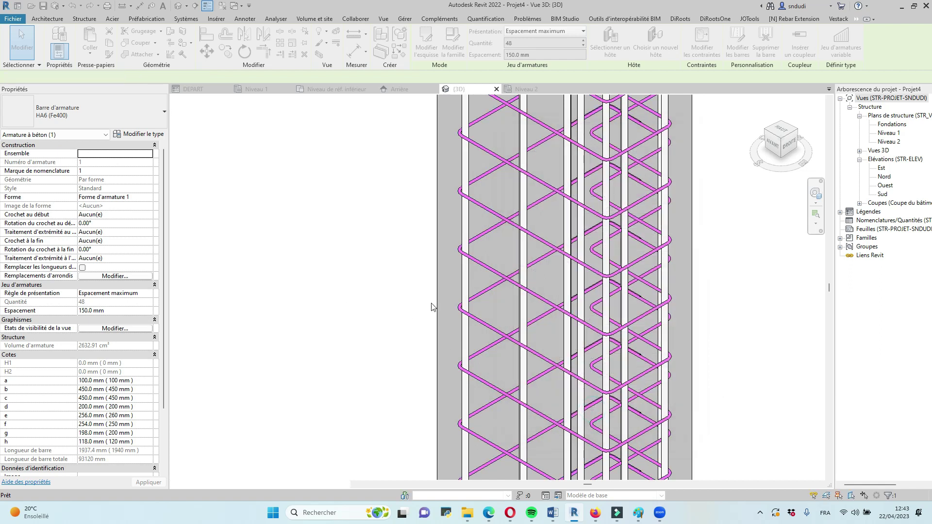
pyautogui.click(270, 277)
# Select all instances of the HA14 longitudinal bar visible in the {3D} view again
pyautogui.click(470, 279)
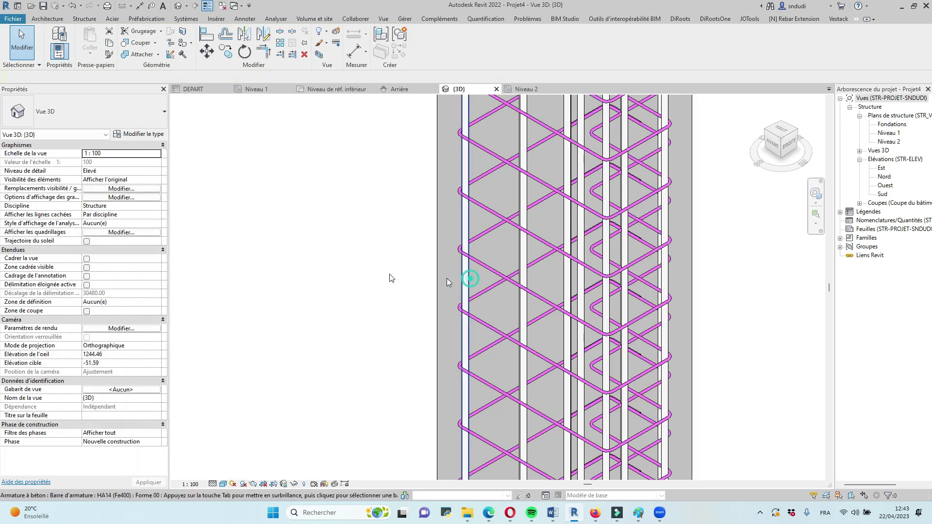
pyautogui.rightClick(294, 265)
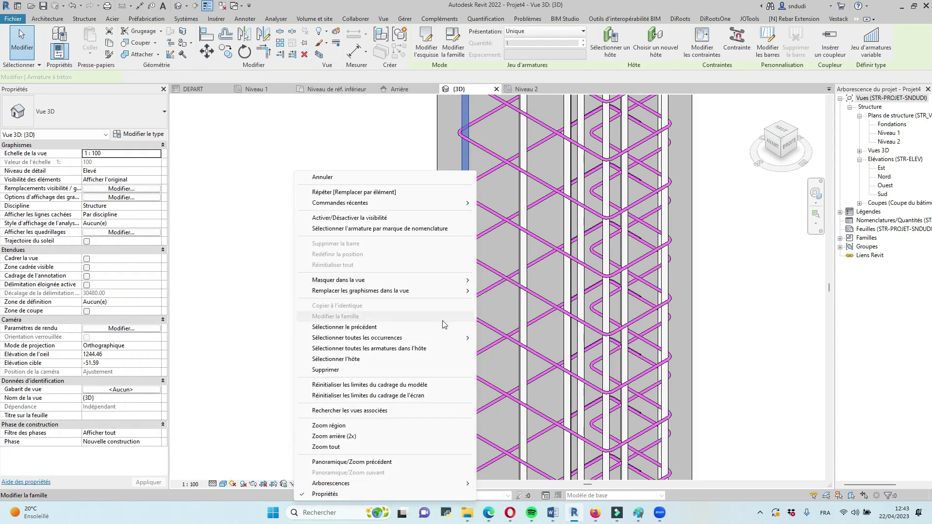
pyautogui.moveTo(456, 337)
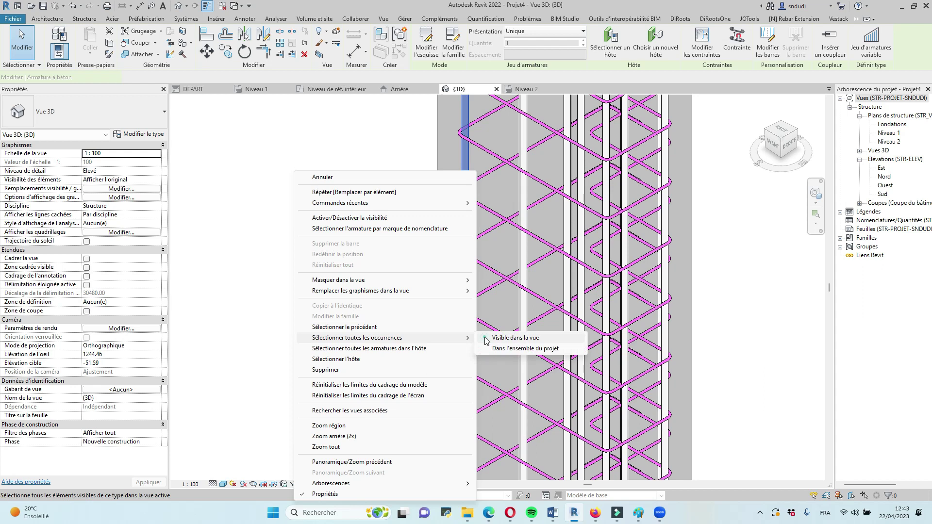
pyautogui.click(505, 339)
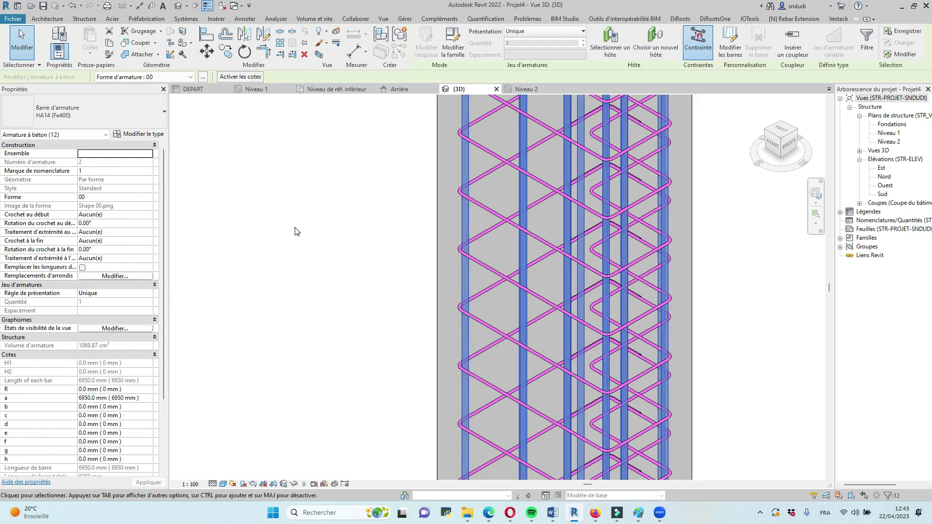
# Override the selected HA14 bars' graphics by element, setting surface pattern foreground and background colours to green RGB 000-128-000
pyautogui.rightClick(386, 228)
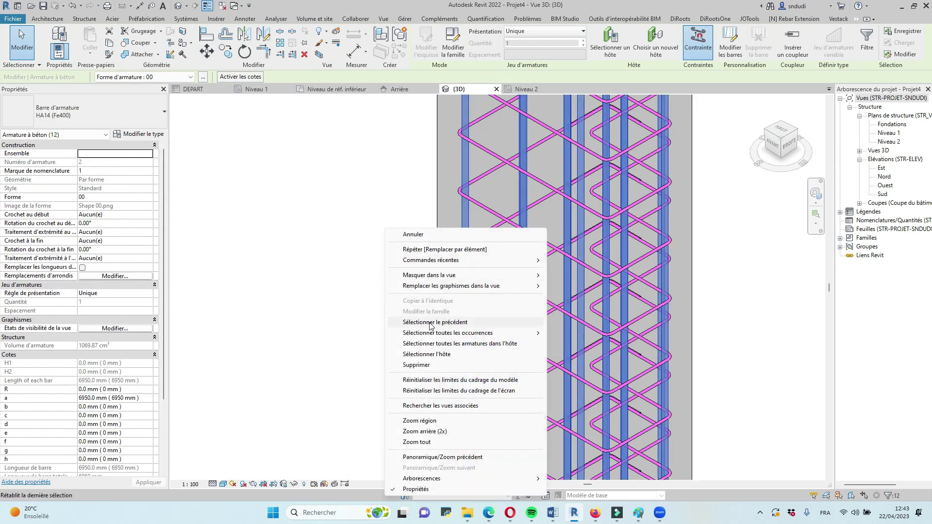
pyautogui.moveTo(460, 286)
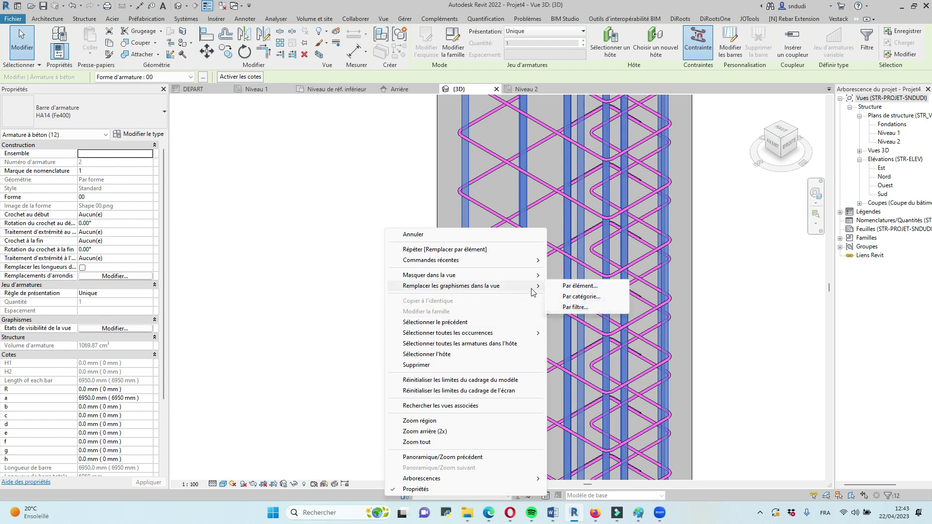
pyautogui.click(575, 287)
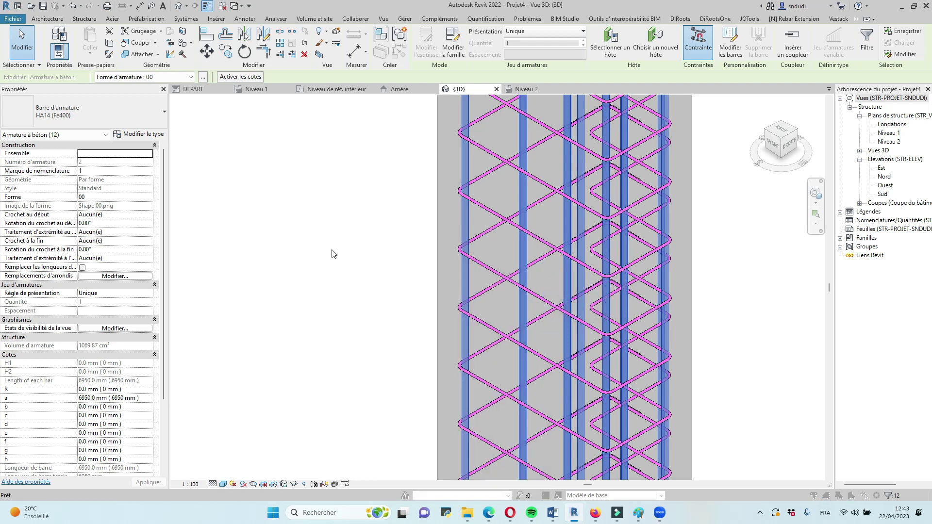
pyautogui.click(574, 206)
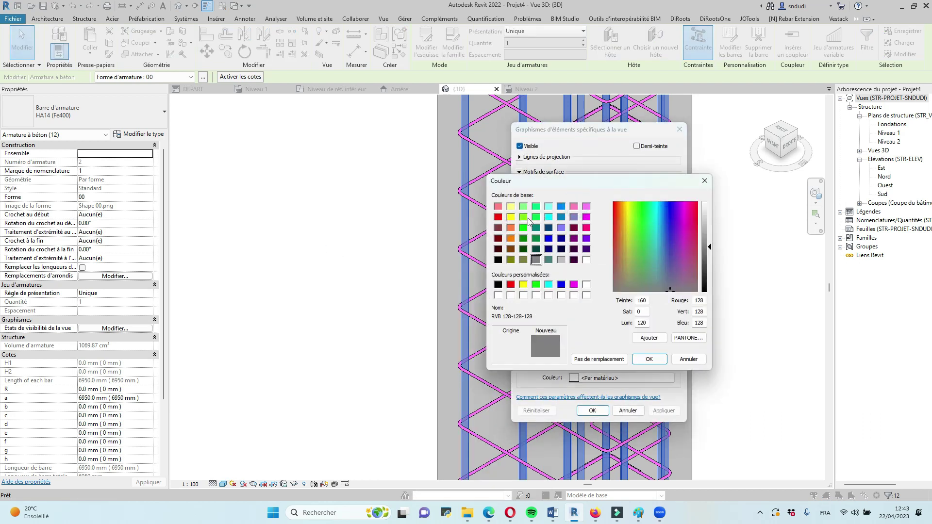
pyautogui.click(523, 238)
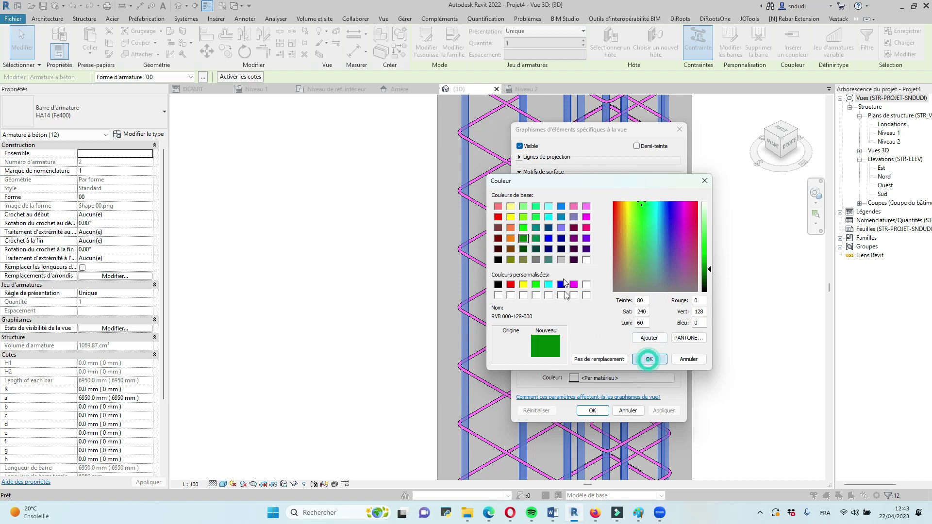
pyautogui.click(649, 360)
pyautogui.click(574, 247)
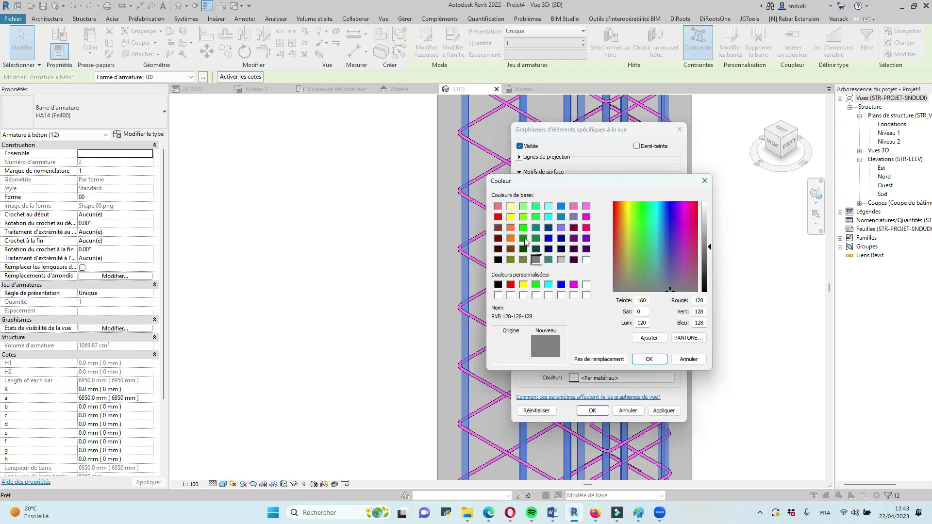
pyautogui.click(524, 238)
pyautogui.click(643, 356)
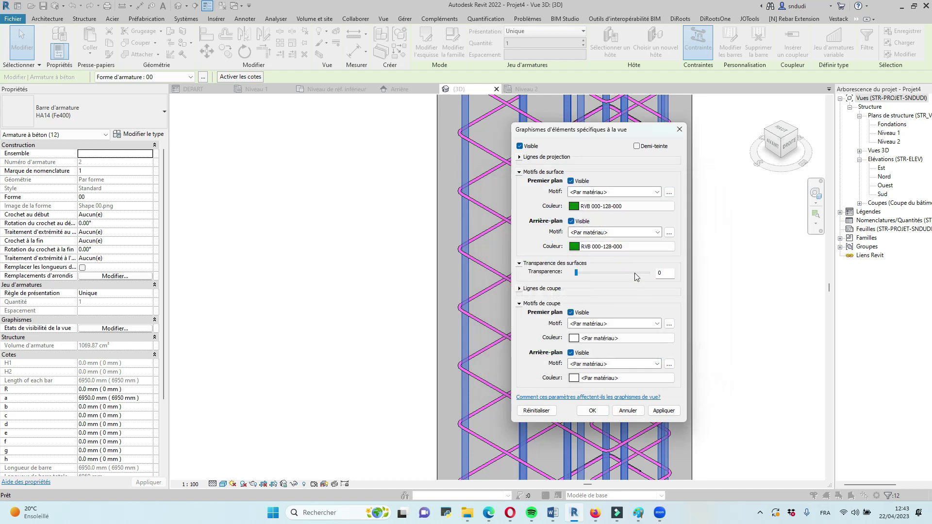
# Set the HA14 bars' surface foreground pattern to solid fill (Remplissage), accept the override and deselect the bars
pyautogui.click(657, 192)
pyautogui.click(634, 210)
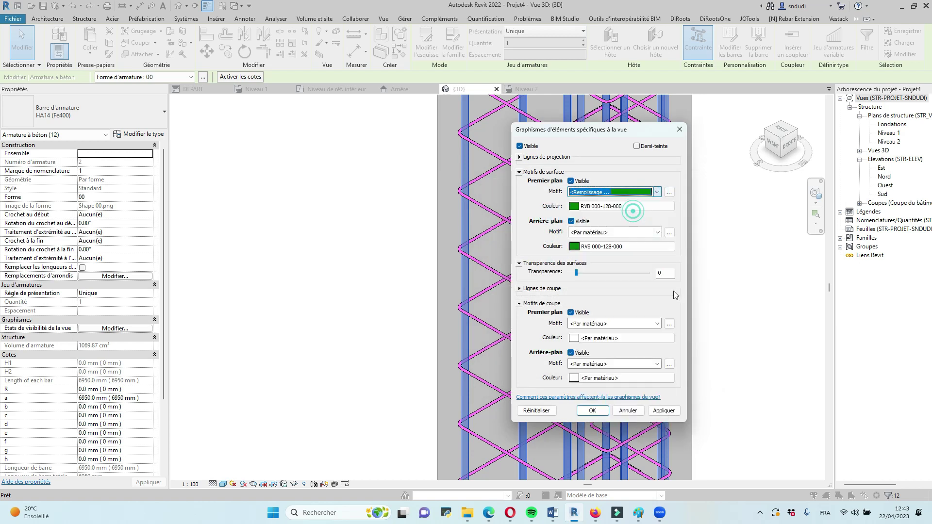
pyautogui.click(593, 411)
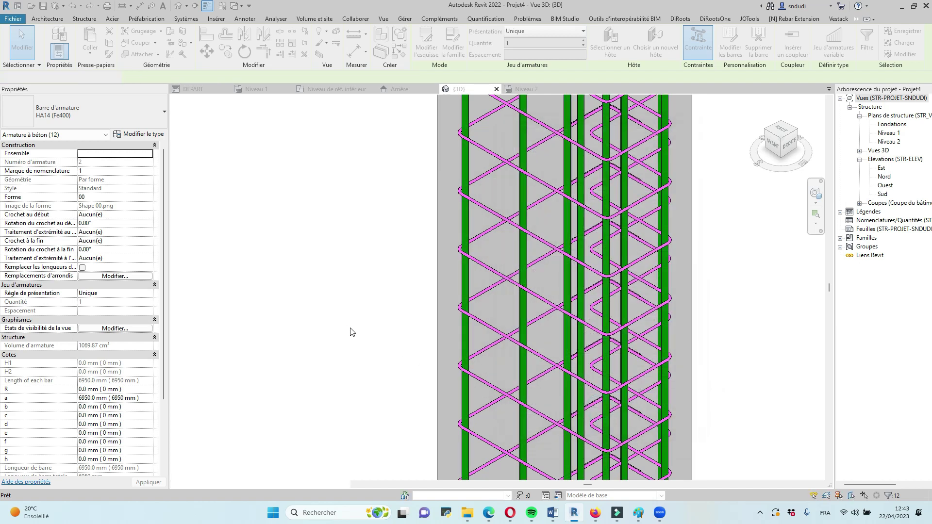
pyautogui.scroll(-5, 332, 315)
pyautogui.click(543, 229)
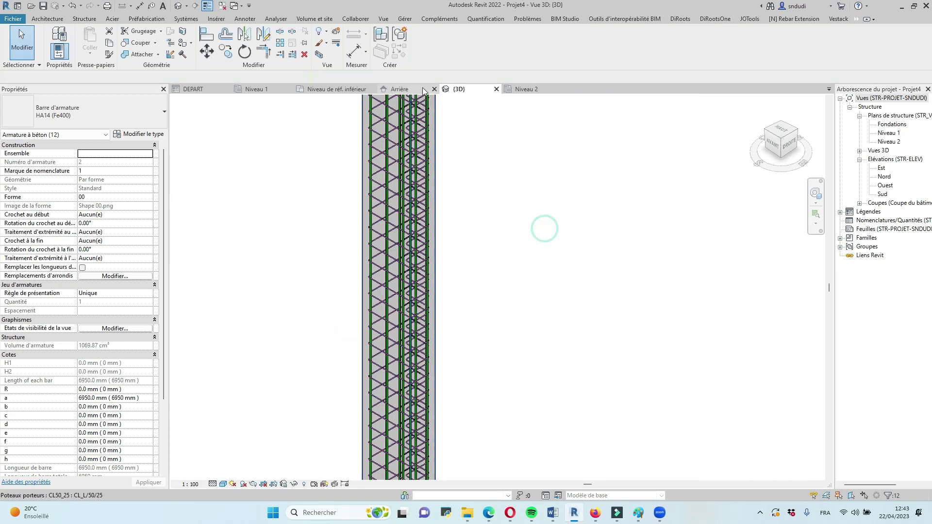
# Open the Coupe 1 view from the existing section line through the column in the Niveau 1 plan
pyautogui.click(526, 90)
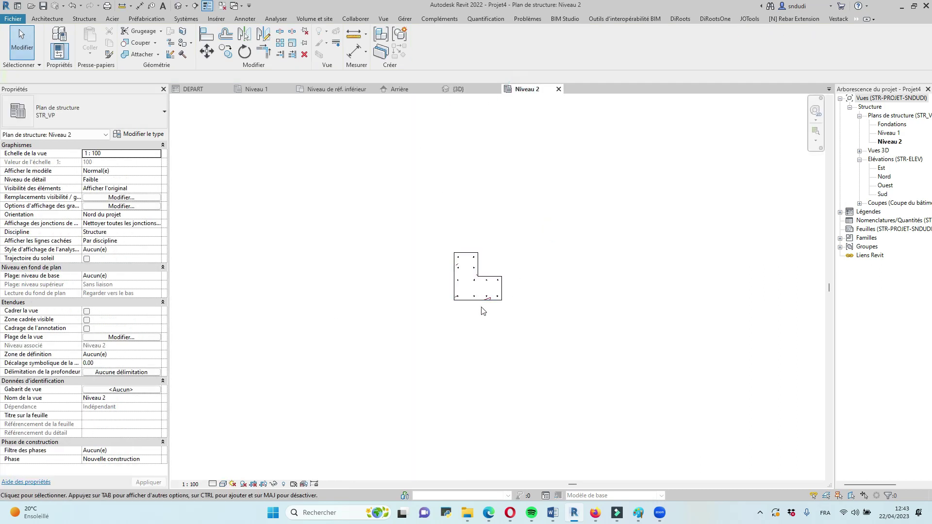
pyautogui.click(261, 88)
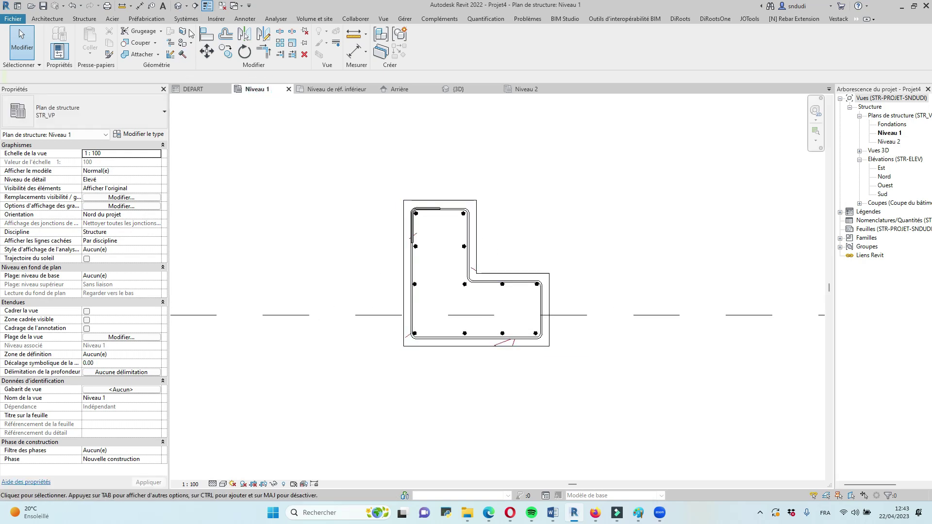
pyautogui.click(194, 6)
pyautogui.scroll(-1, 399, 314)
pyautogui.scroll(-6, 399, 313)
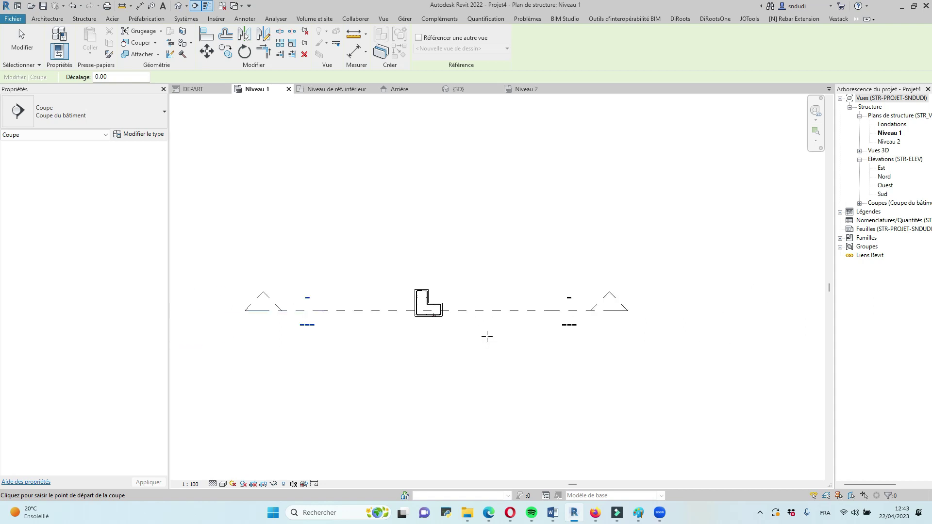
pyautogui.press('Escape')
pyautogui.click(495, 311)
pyautogui.rightClick(496, 310)
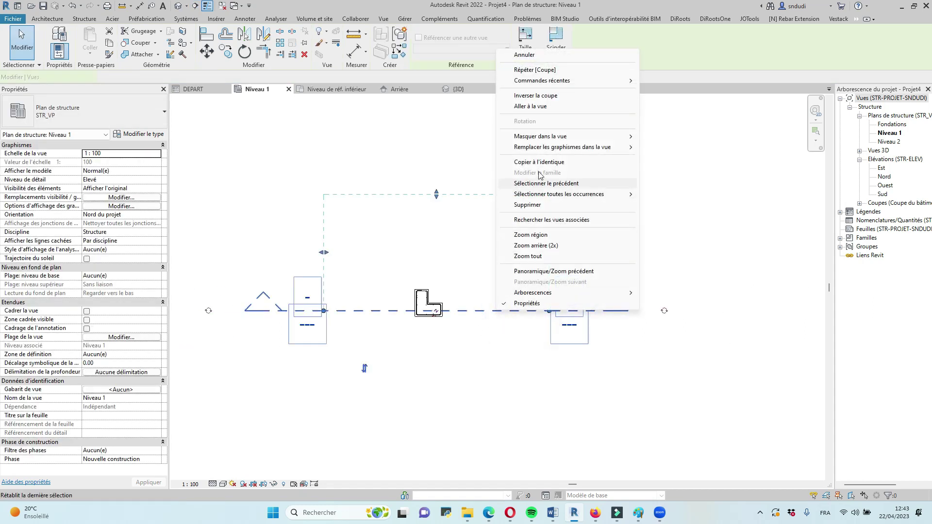
pyautogui.click(543, 107)
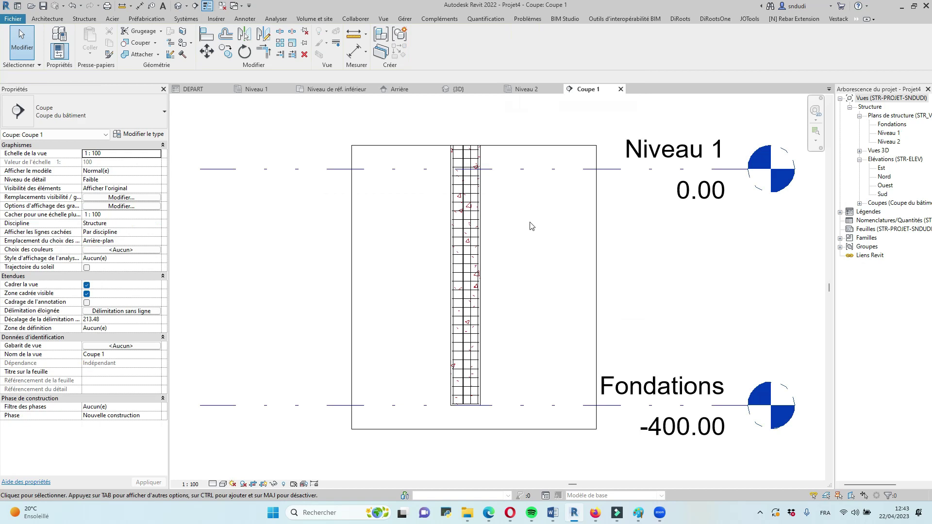
# Extend the top edge of Coupe 1's crop region upward to just above Niveau 2 so the column's full height is included
pyautogui.click(566, 229)
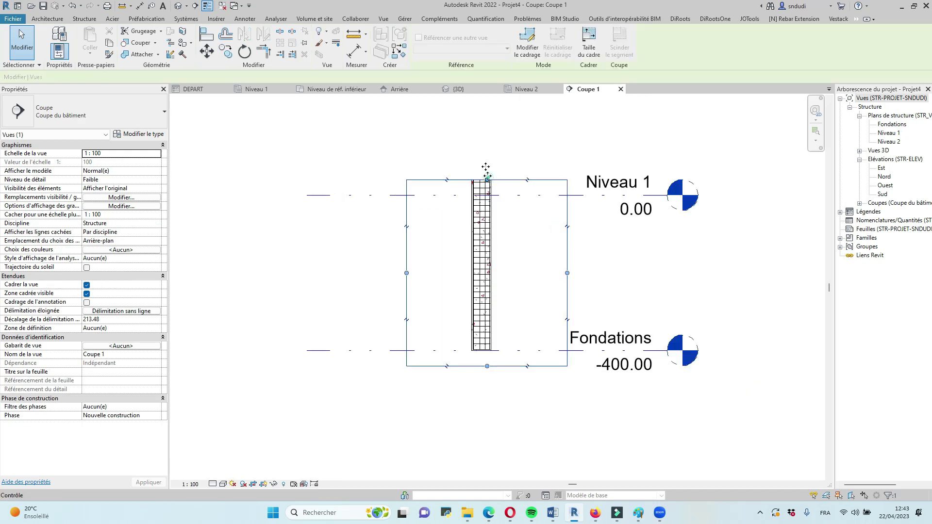
pyautogui.moveTo(487, 180); pyautogui.dragTo(487, 136)
pyautogui.scroll(-2, 395, 435)
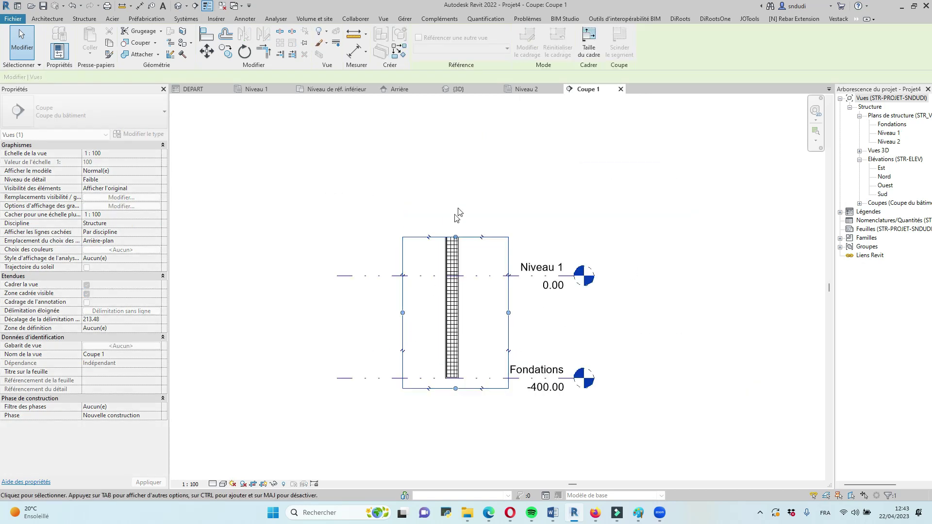
pyautogui.moveTo(456, 237); pyautogui.dragTo(454, 198)
pyautogui.scroll(-2, 435, 342)
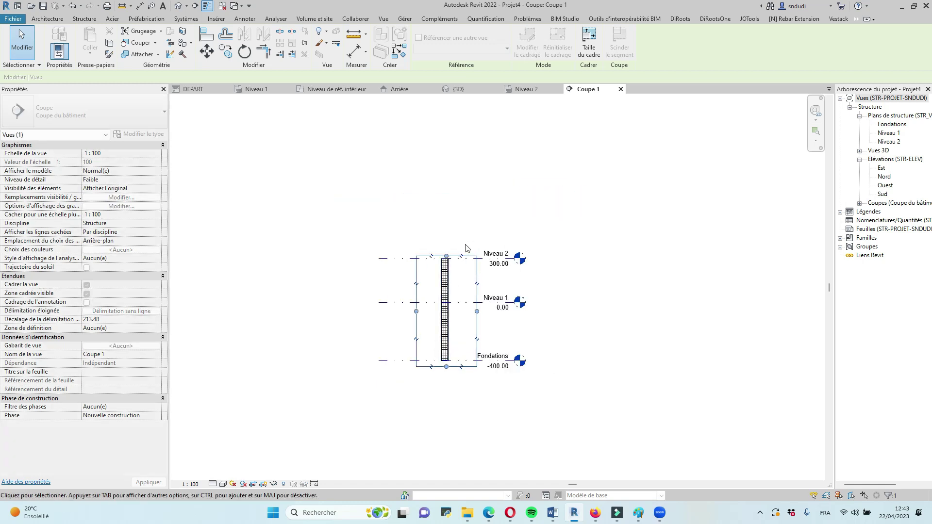
pyautogui.scroll(2, 465, 250)
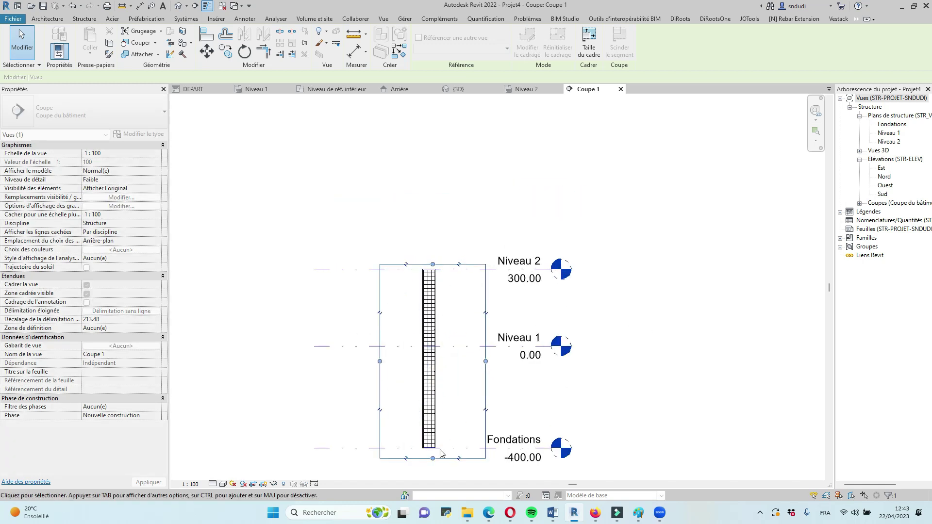
# Hide the crop region of Coupe 1 and set the view's detail level to Elevé
pyautogui.click(263, 484)
pyautogui.click(212, 484)
# Set the Coupe 1 view scale to 1:20
pyautogui.click(190, 484)
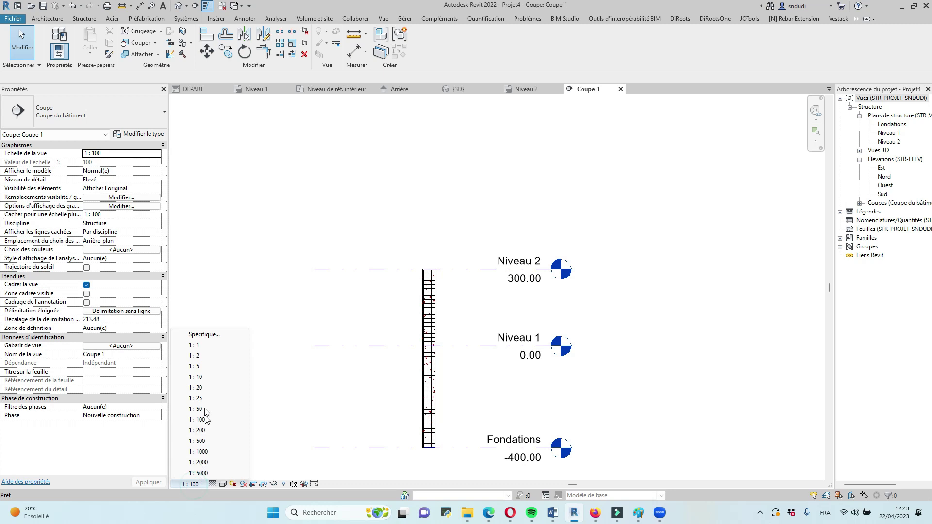
pyautogui.click(198, 388)
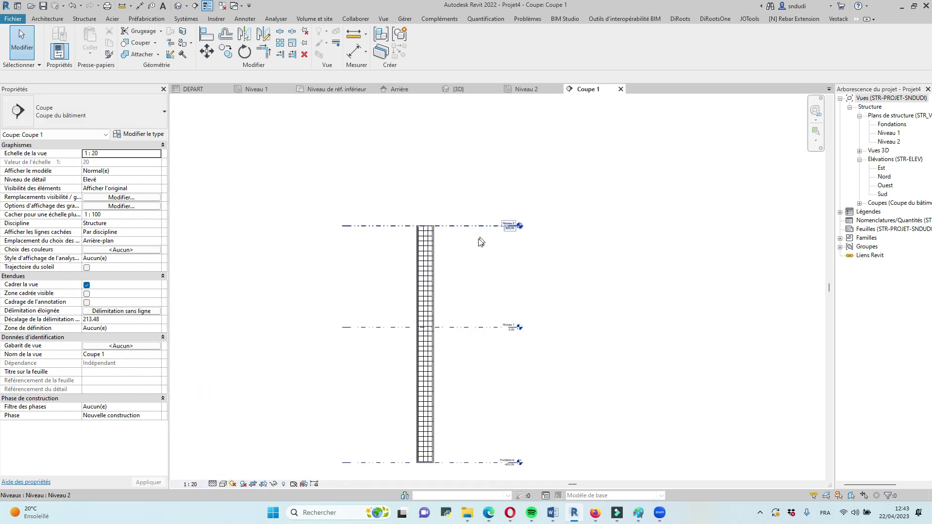
pyautogui.scroll(2, 478, 240)
# Hide the three level lines (Niveau 2, Niveau 1 and Fondations) as elements in the Coupe 1 view
pyautogui.moveTo(538, 170); pyautogui.dragTo(470, 438)
pyautogui.moveTo(479, 387); pyautogui.dragTo(485, 354)
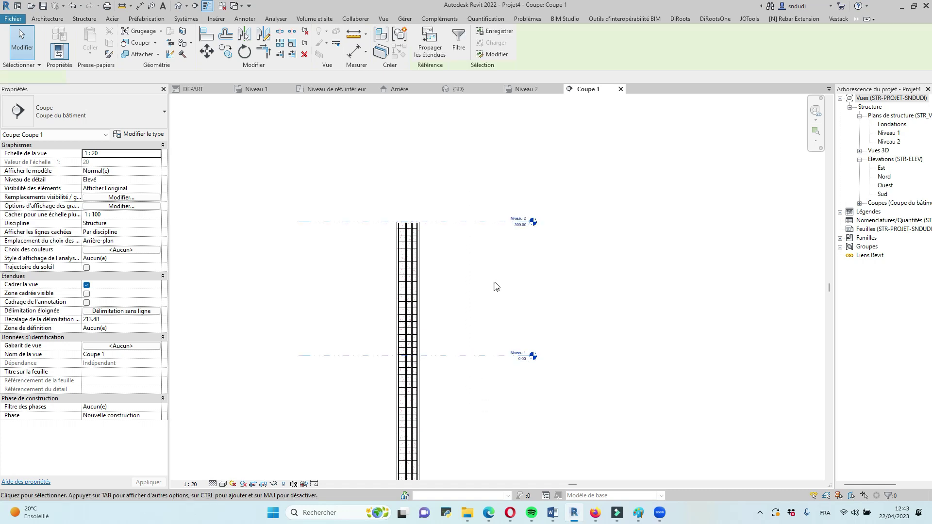
pyautogui.scroll(-2, 494, 293)
pyautogui.click(553, 306)
pyautogui.moveTo(510, 232); pyautogui.dragTo(472, 451)
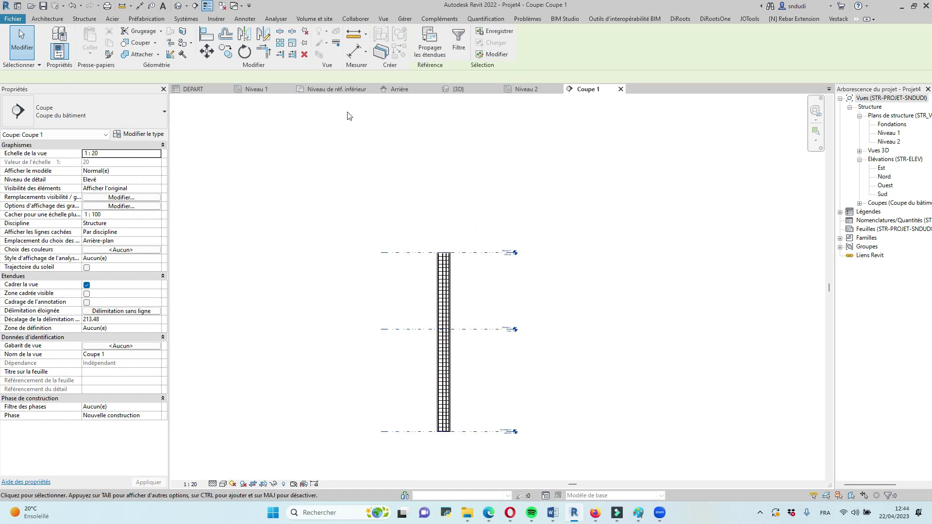
pyautogui.click(324, 32)
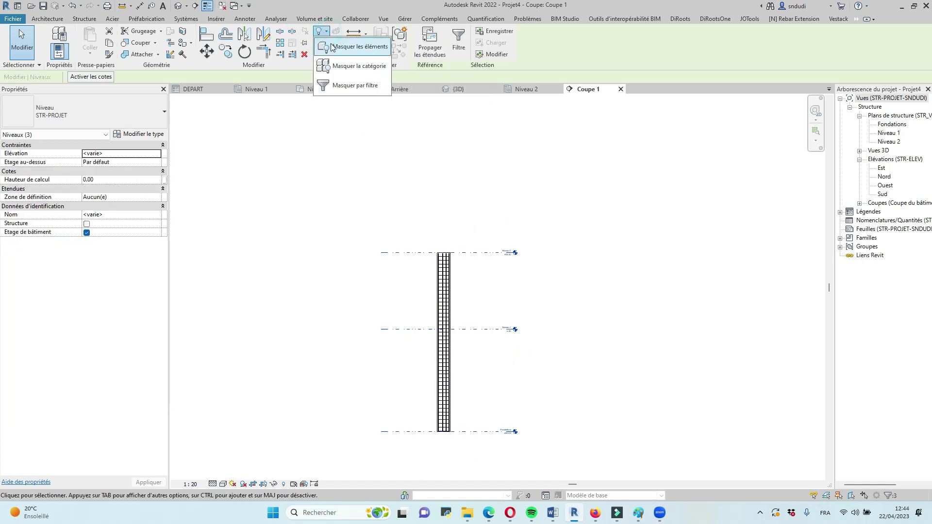
pyautogui.click(350, 45)
pyautogui.scroll(4, 416, 160)
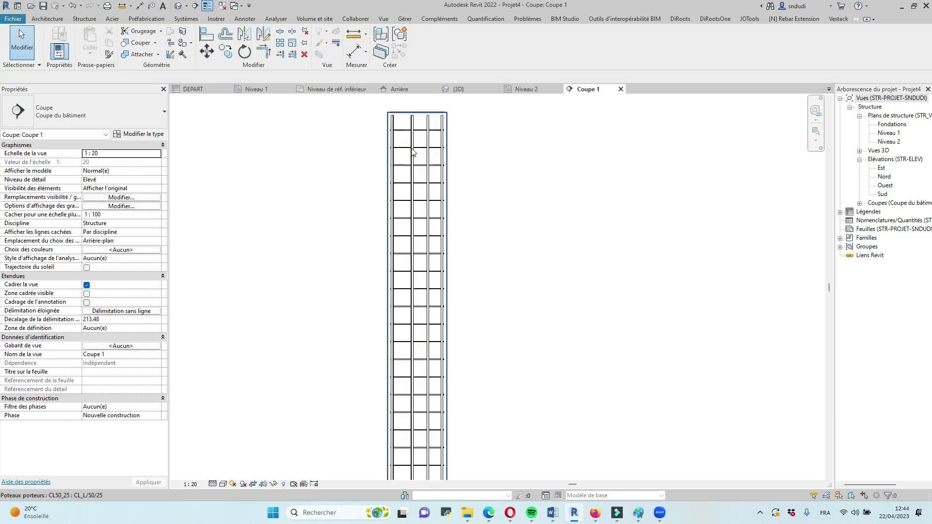
pyautogui.scroll(-3, 408, 165)
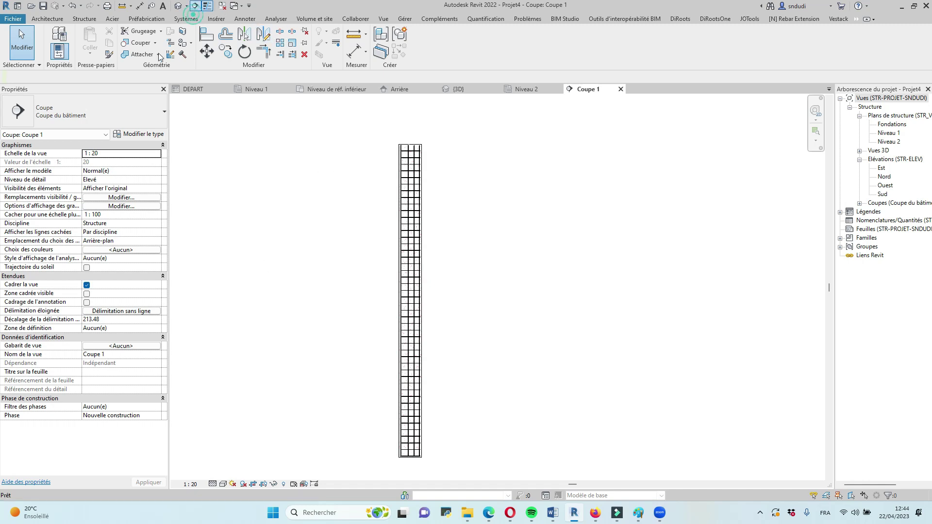
# Draw a horizontal section of the detail view type (Vue de détail) across the upper part of the column
pyautogui.click(195, 5)
pyautogui.click(127, 115)
pyautogui.click(102, 211)
pyautogui.scroll(1, 369, 208)
pyautogui.click(360, 206)
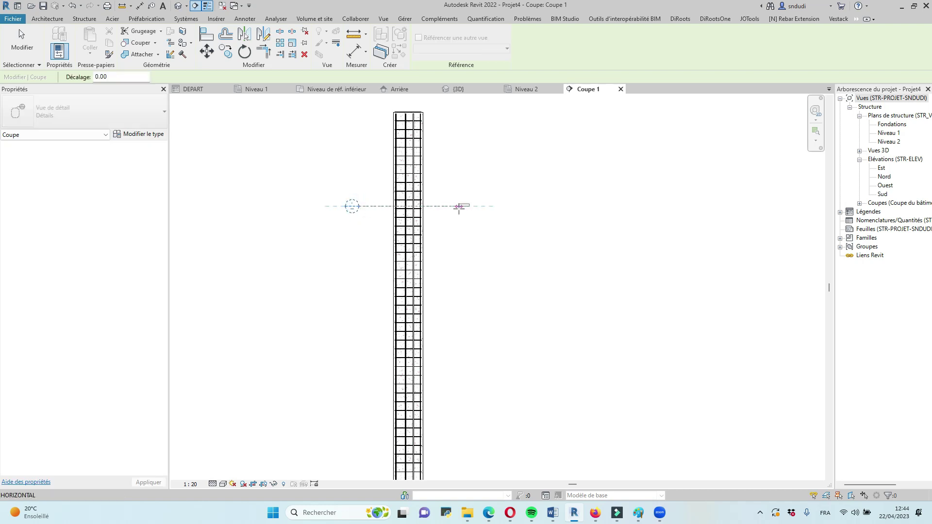
pyautogui.click(458, 206)
pyautogui.scroll(-1, 499, 272)
pyautogui.press('Escape')
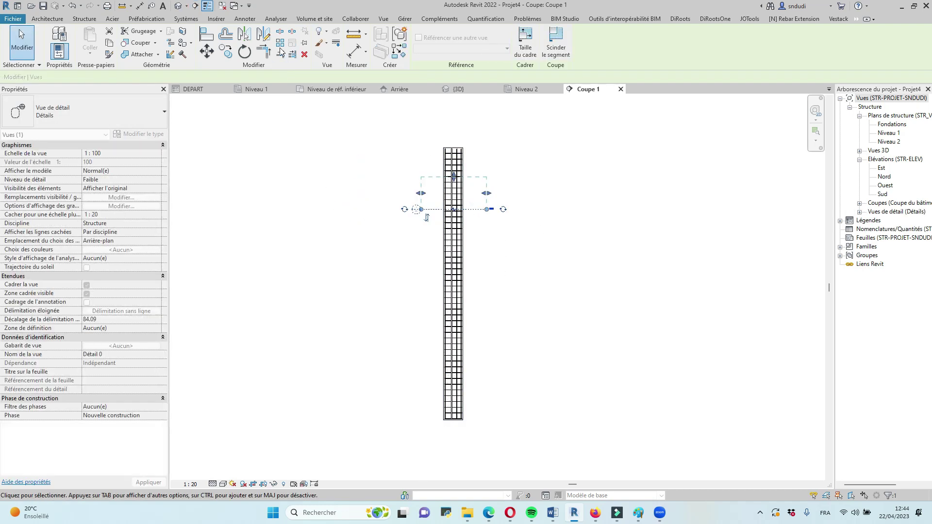
pyautogui.click(273, 144)
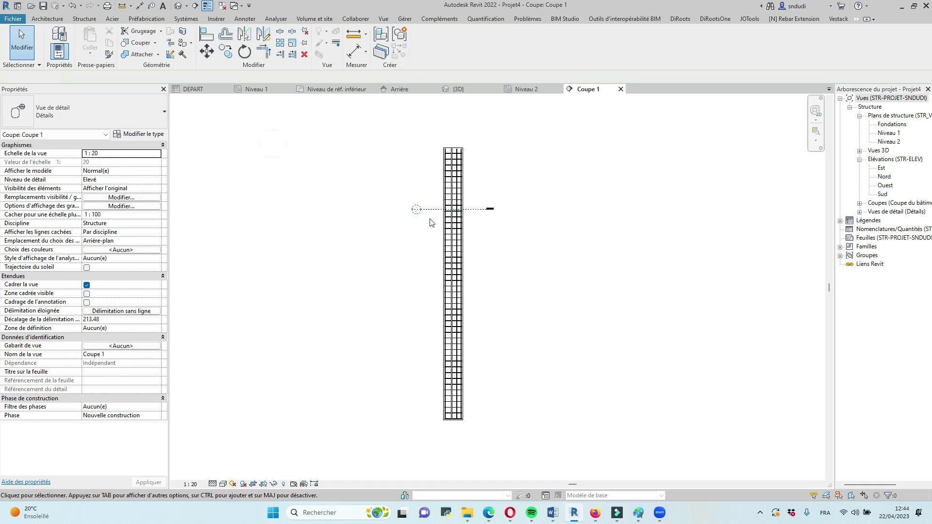
# Copy the detail section line twice straight down the column, 160 below the original and a further 200 below the first copy
pyautogui.click(433, 211)
pyautogui.click(228, 55)
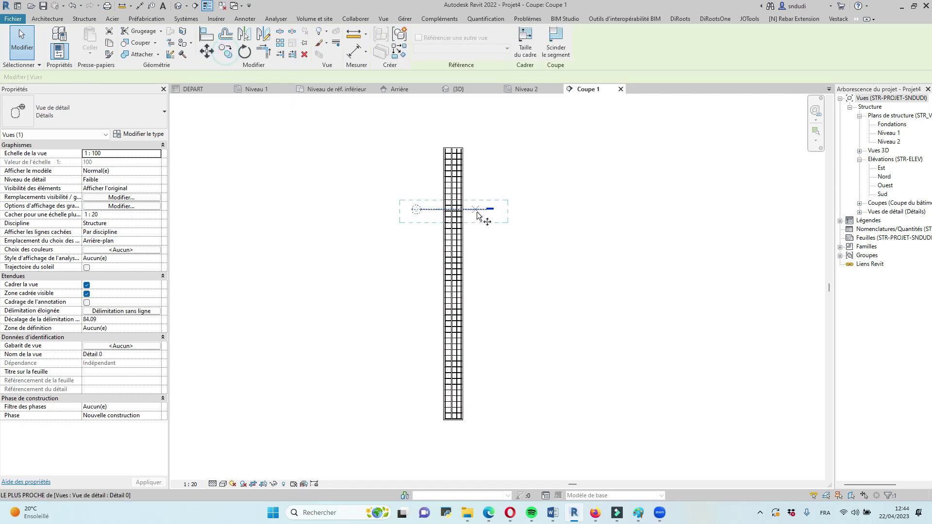
pyautogui.scroll(1, 478, 221)
pyautogui.click(485, 208)
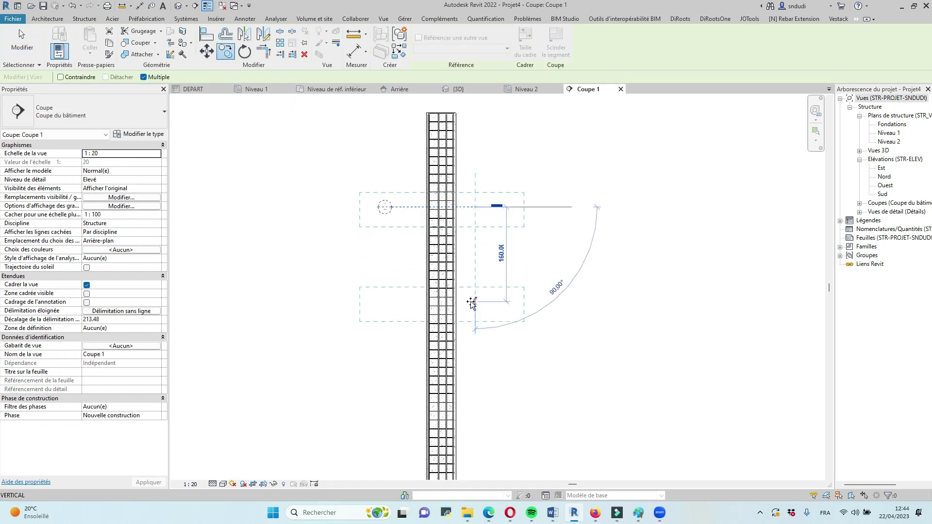
pyautogui.click(473, 302)
pyautogui.scroll(-1, 471, 301)
pyautogui.click(474, 401)
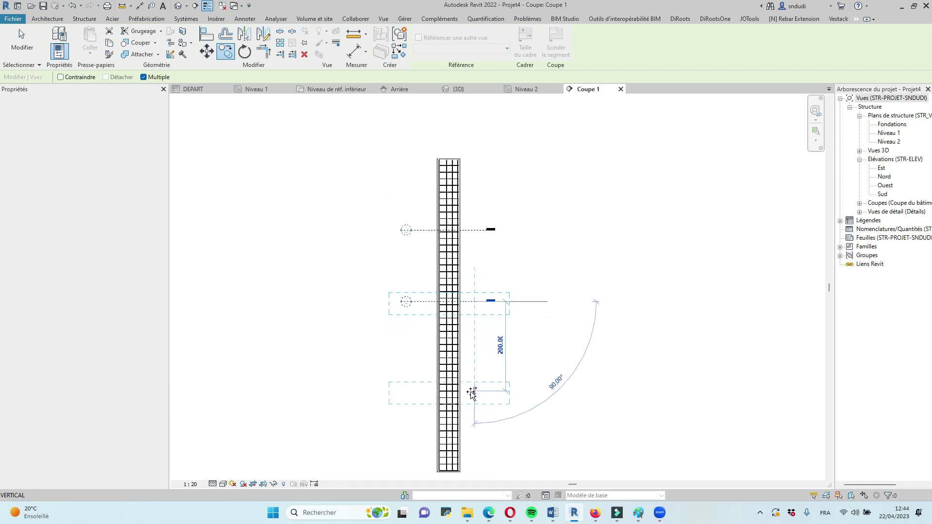
pyautogui.press('Escape')
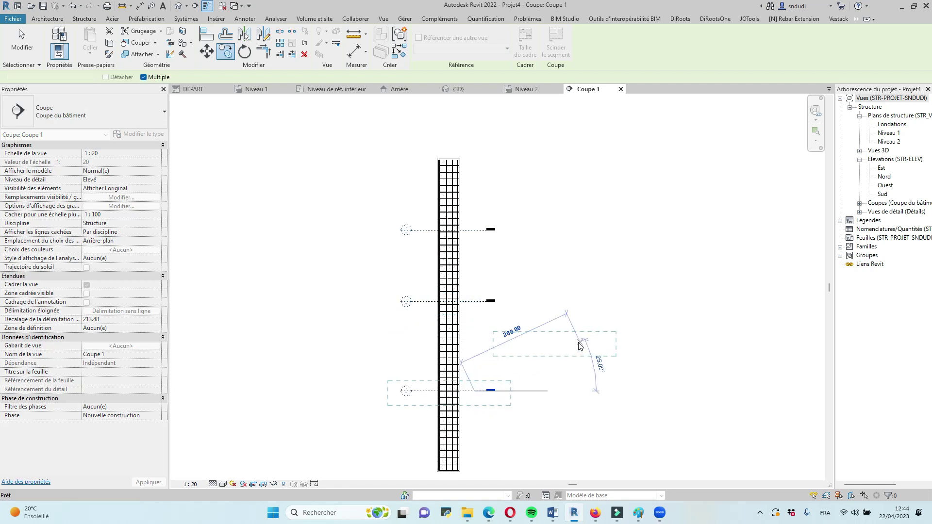
pyautogui.scroll(3, 558, 344)
pyautogui.scroll(-2, 445, 295)
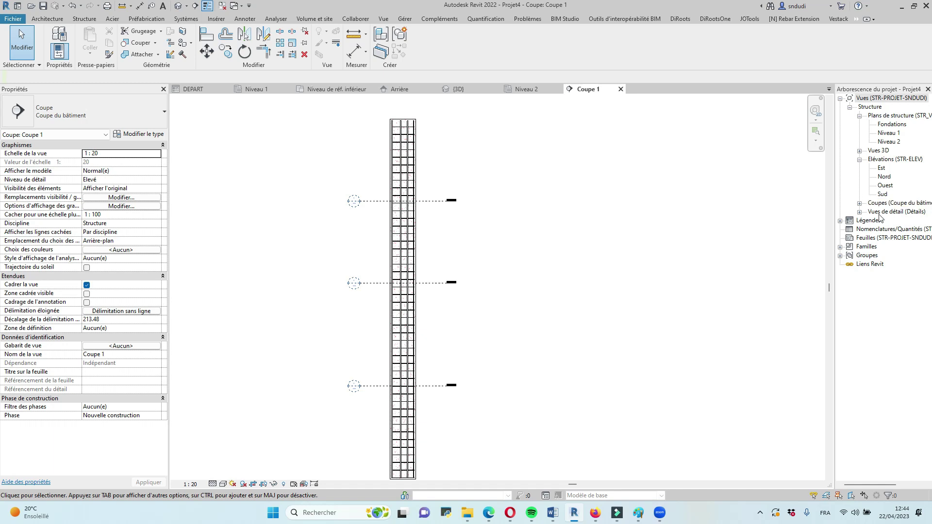
# Open the Détail 0 view and adjust all four edges of its crop region so it encloses the whole L-shaped column section
pyautogui.click(860, 213)
pyautogui.doubleClick(884, 221)
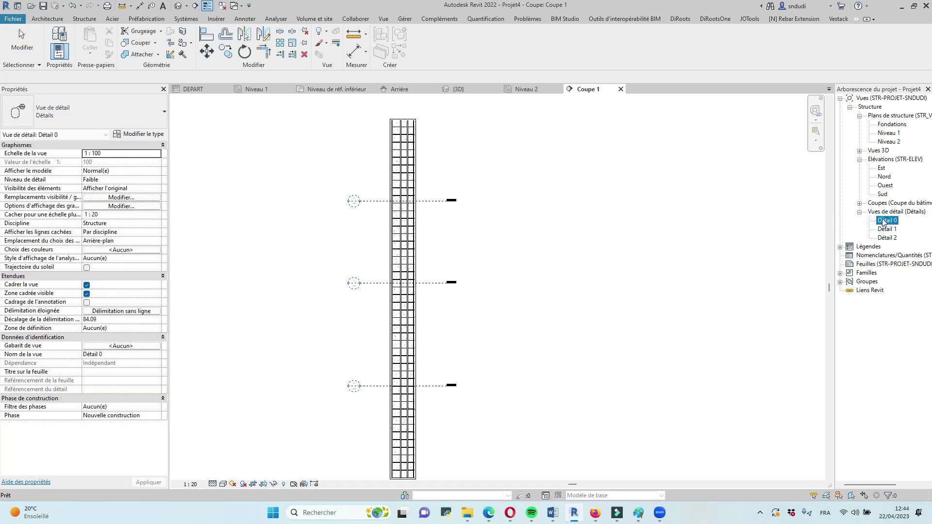
pyautogui.click(548, 298)
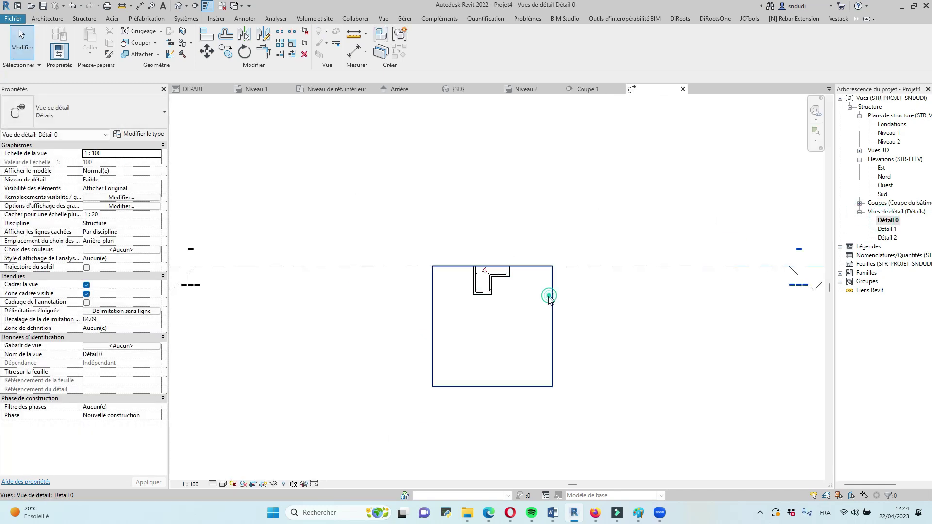
pyautogui.moveTo(492, 266); pyautogui.dragTo(492, 238)
pyautogui.moveTo(492, 387); pyautogui.dragTo(496, 318)
pyautogui.scroll(2, 558, 296)
pyautogui.moveTo(548, 265); pyautogui.dragTo(524, 264)
pyautogui.moveTo(364, 264); pyautogui.dragTo(397, 264)
pyautogui.click(597, 292)
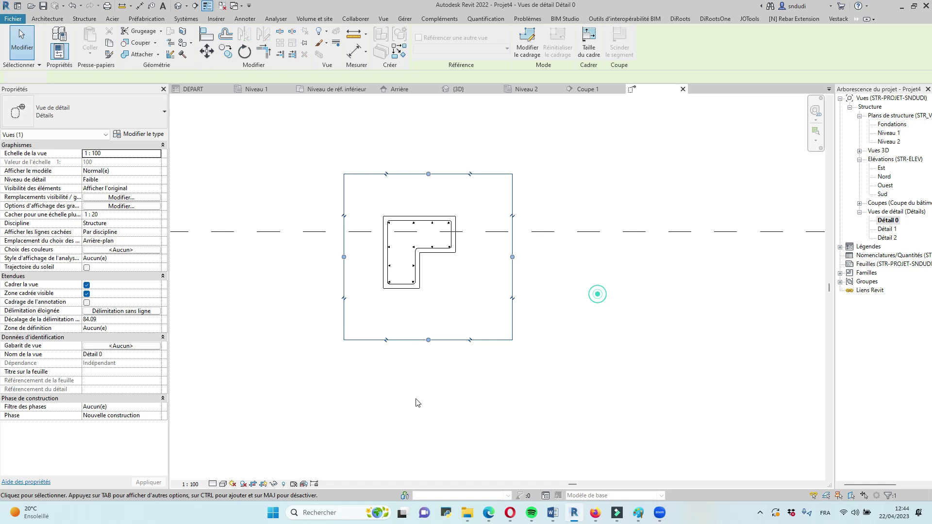
# Set Détail 0's detail level to Elevé and its scale to 1:20
pyautogui.scroll(2, 597, 294)
pyautogui.click(213, 484)
pyautogui.click(192, 485)
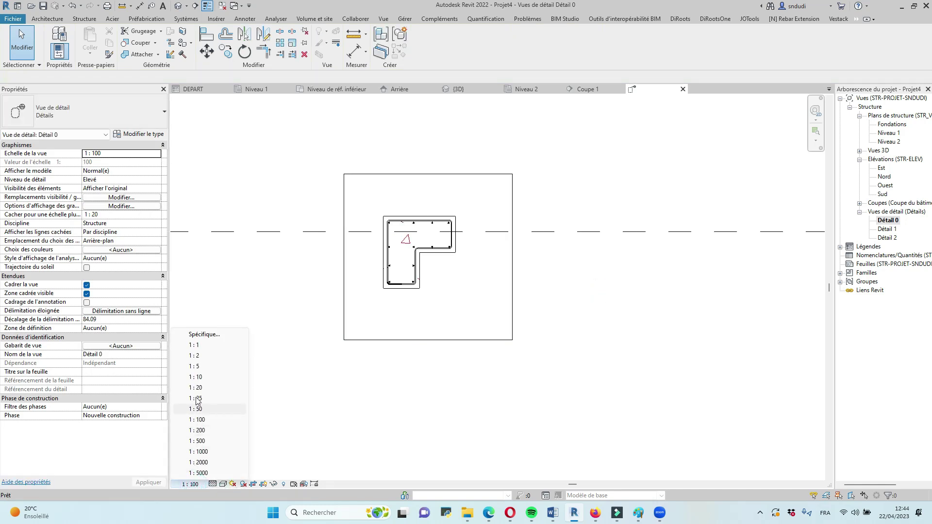
pyautogui.click(200, 389)
pyautogui.scroll(2, 531, 375)
# Tighten Détail 0's crop region closer around the L-shaped column section and hide the crop region
pyautogui.click(538, 366)
pyautogui.scroll(-3, 537, 367)
pyautogui.moveTo(565, 328); pyautogui.dragTo(472, 347)
pyautogui.moveTo(515, 268); pyautogui.dragTo(500, 268)
pyautogui.moveTo(434, 345); pyautogui.dragTo(434, 323)
pyautogui.moveTo(434, 200); pyautogui.dragTo(433, 212)
pyautogui.moveTo(500, 268); pyautogui.dragTo(493, 267)
pyautogui.click(544, 300)
pyautogui.click(263, 484)
pyautogui.click(510, 419)
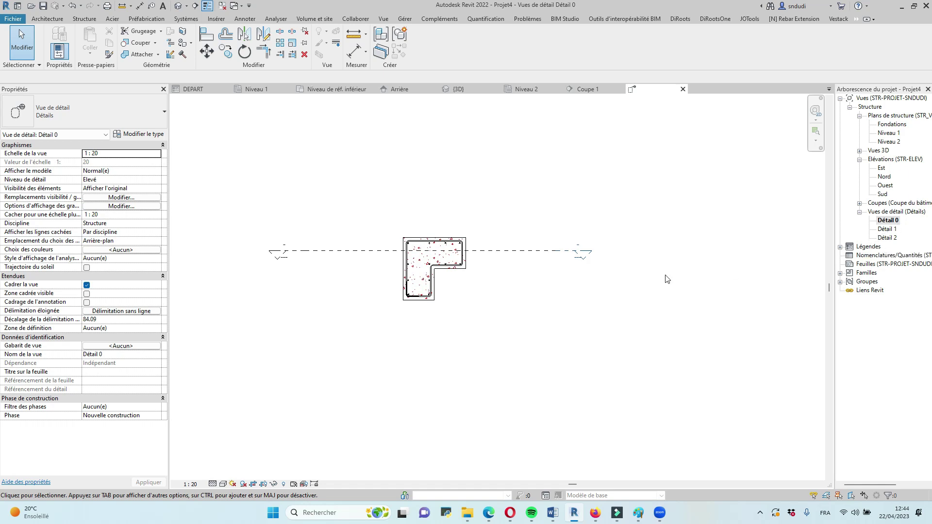
# Return to Coupe 1 and insert a Rebar sketch for drawing of the column's HA6 stirrups with the default tag, font and line settings
pyautogui.click(590, 89)
pyautogui.scroll(2, 514, 297)
pyautogui.scroll(1, 442, 223)
pyautogui.scroll(6, 442, 225)
pyautogui.scroll(-7, 417, 262)
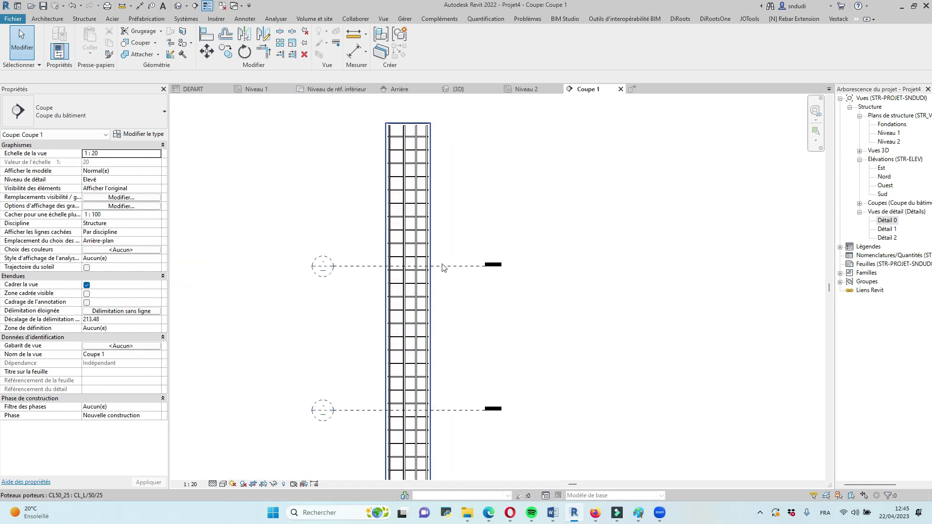
pyautogui.scroll(2, 421, 190)
pyautogui.scroll(1, 424, 194)
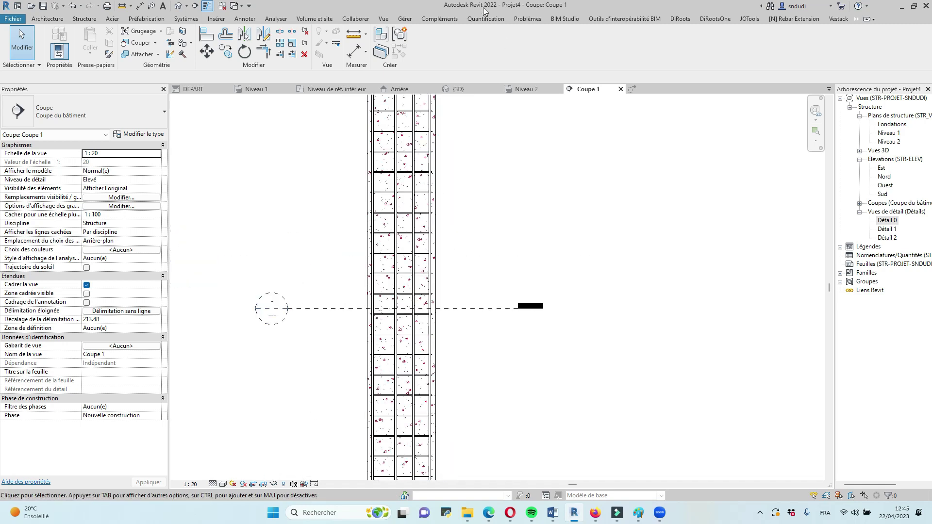
pyautogui.click(444, 19)
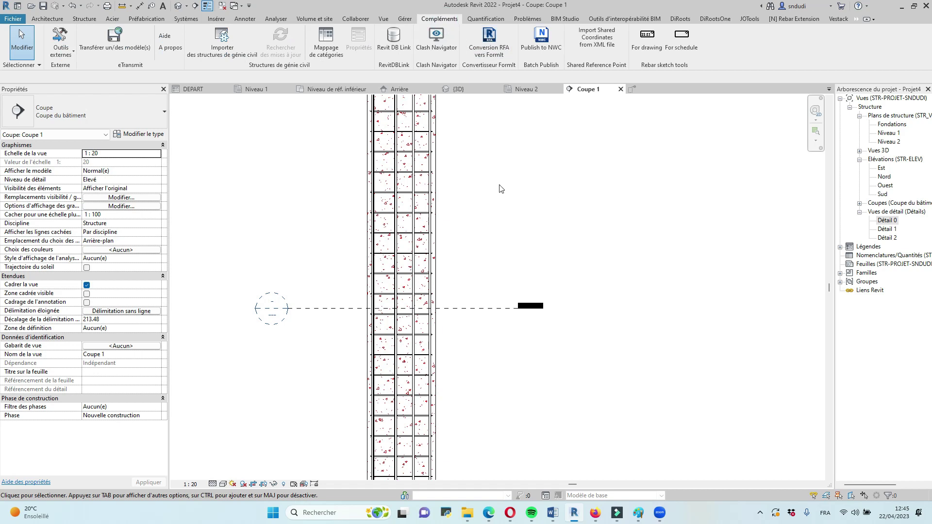
pyautogui.click(650, 37)
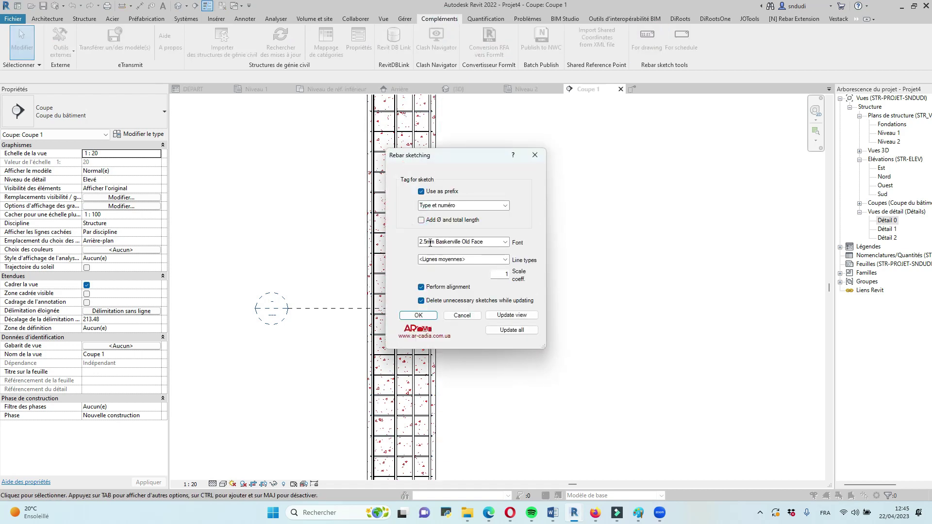
pyautogui.click(433, 318)
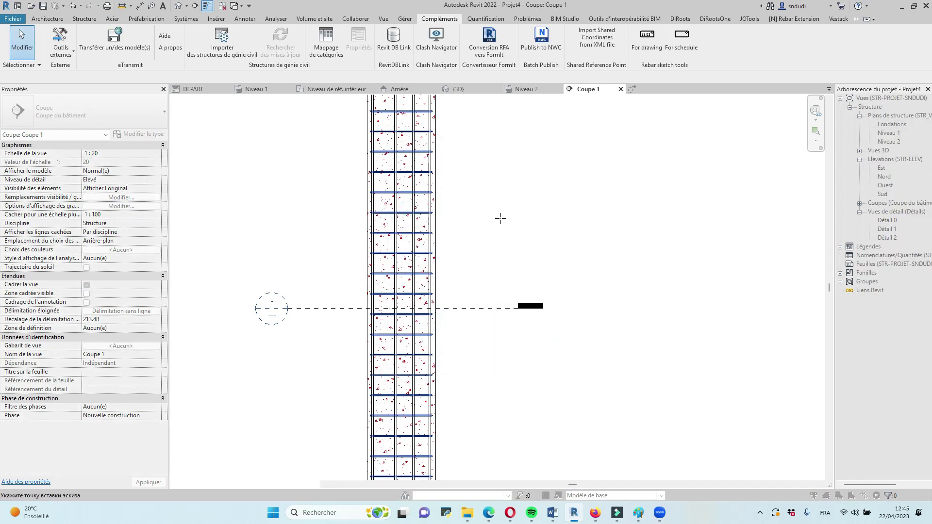
pyautogui.scroll(-2, 501, 218)
pyautogui.click(504, 216)
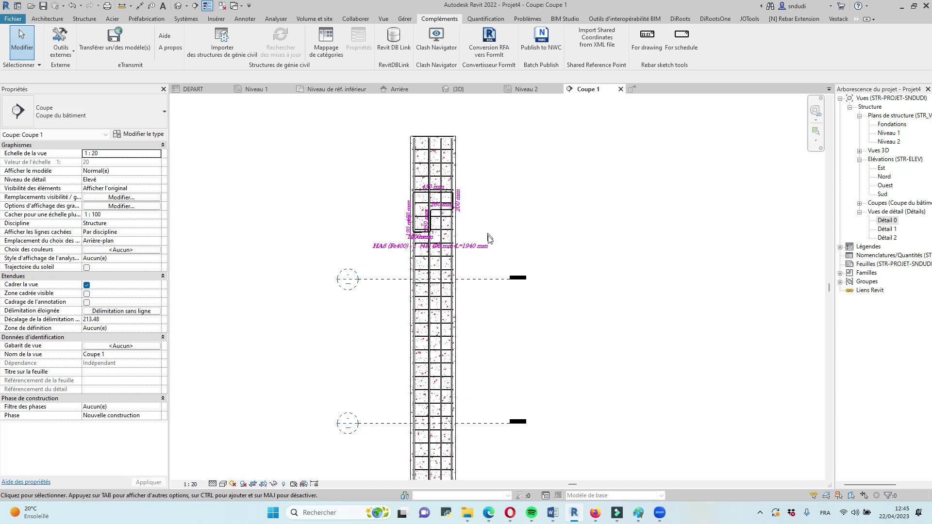
# Move the HA6 stirrup sketch group horizontally to the right until it and its label are clear of the column
pyautogui.scroll(2, 489, 239)
pyautogui.click(452, 194)
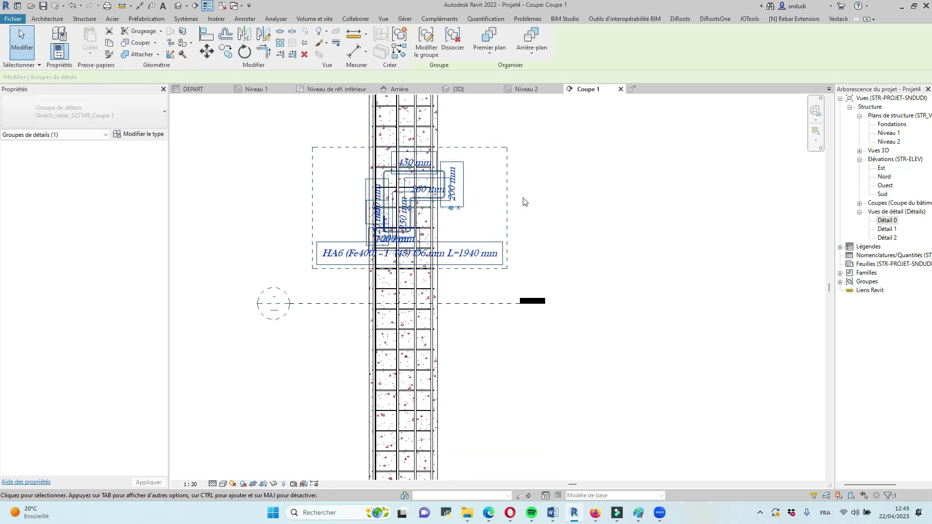
pyautogui.press('Right')
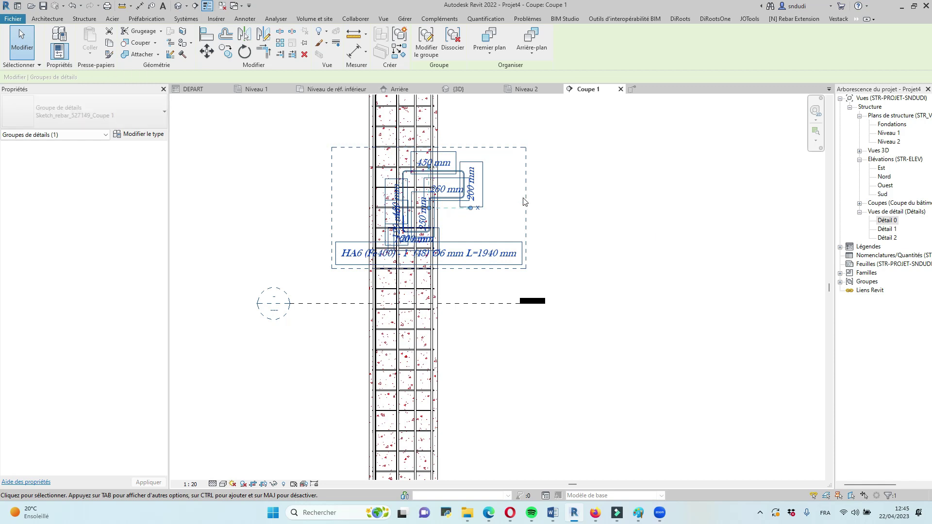
pyautogui.press('Right')
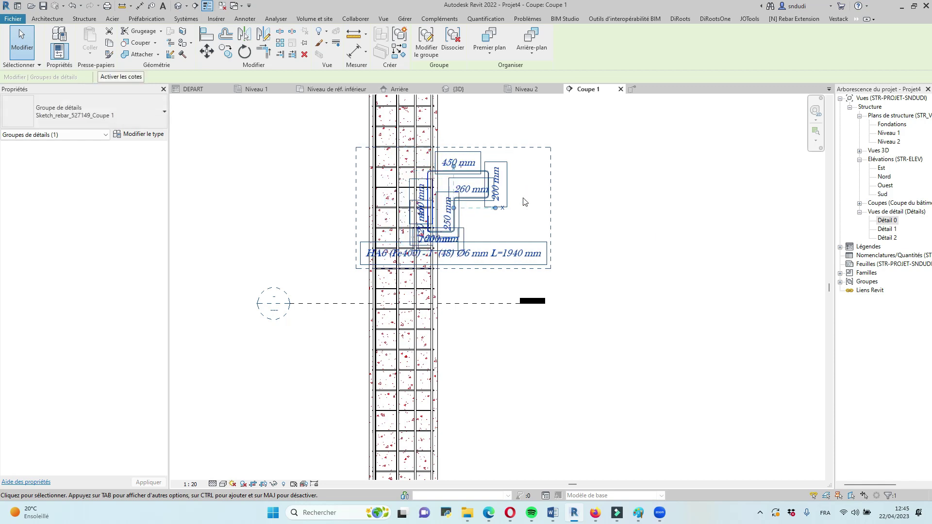
pyautogui.click(207, 50)
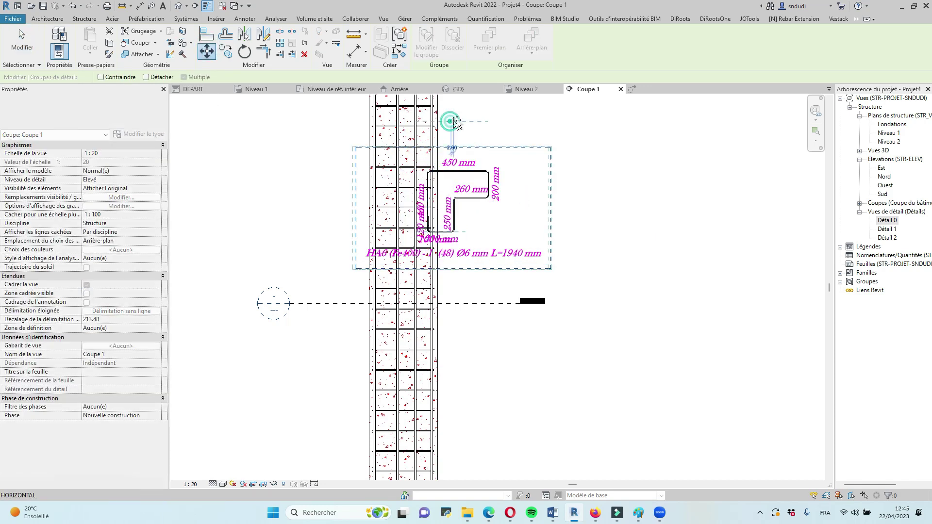
pyautogui.press('Escape')
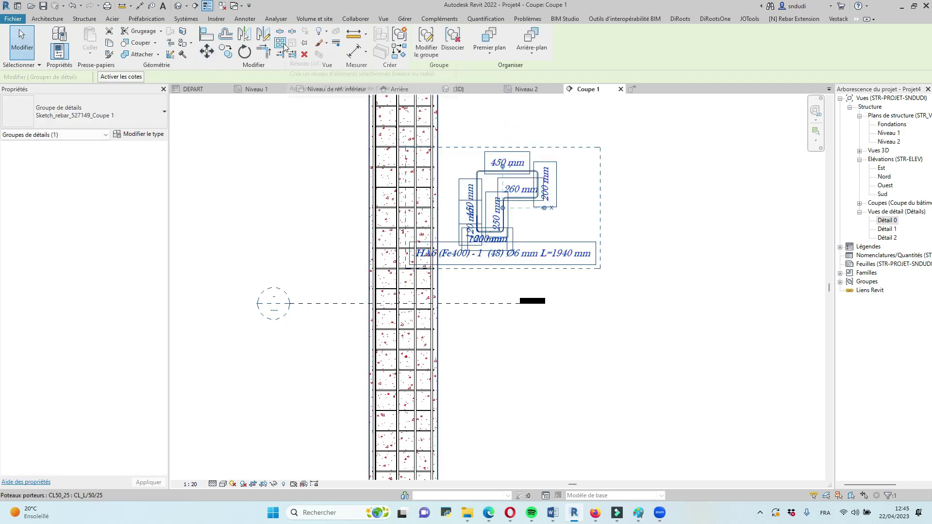
pyautogui.click(207, 51)
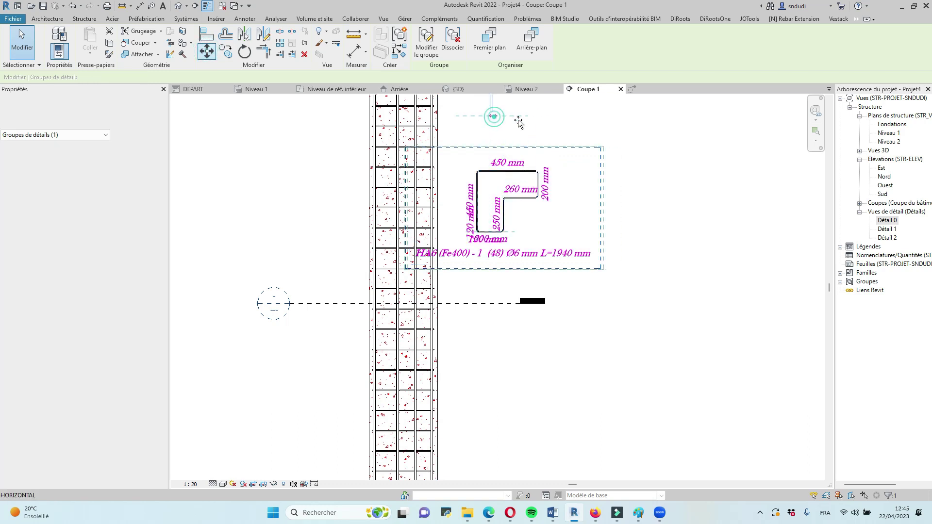
pyautogui.click(532, 118)
pyautogui.click(749, 316)
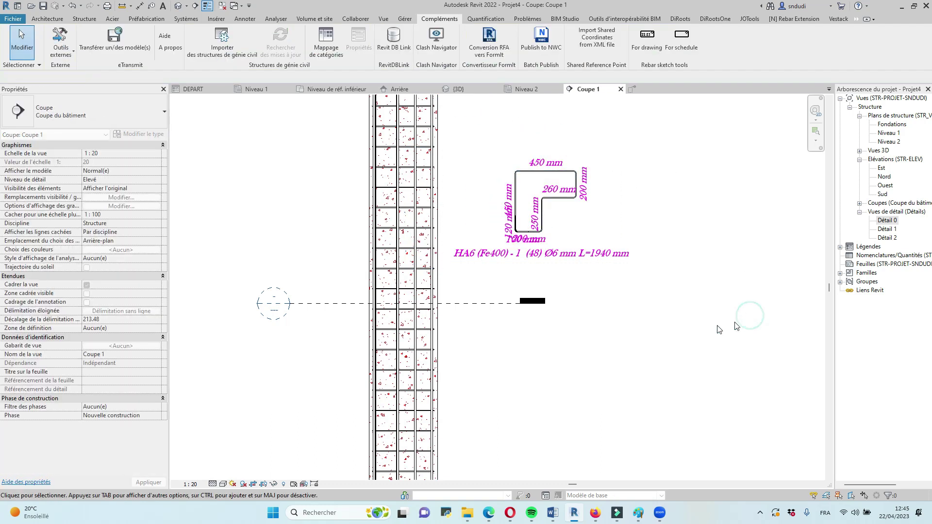
pyautogui.click(709, 326)
pyautogui.scroll(1, 600, 252)
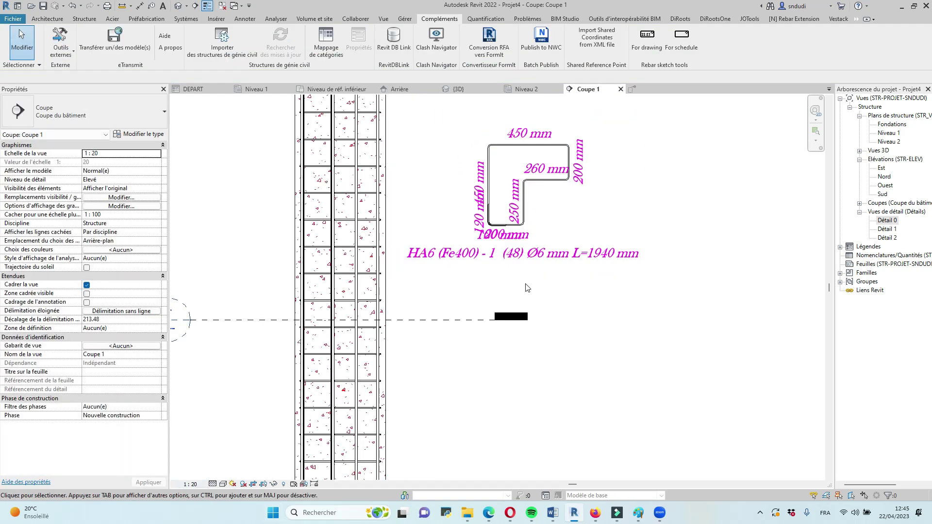
pyautogui.scroll(-2, 527, 288)
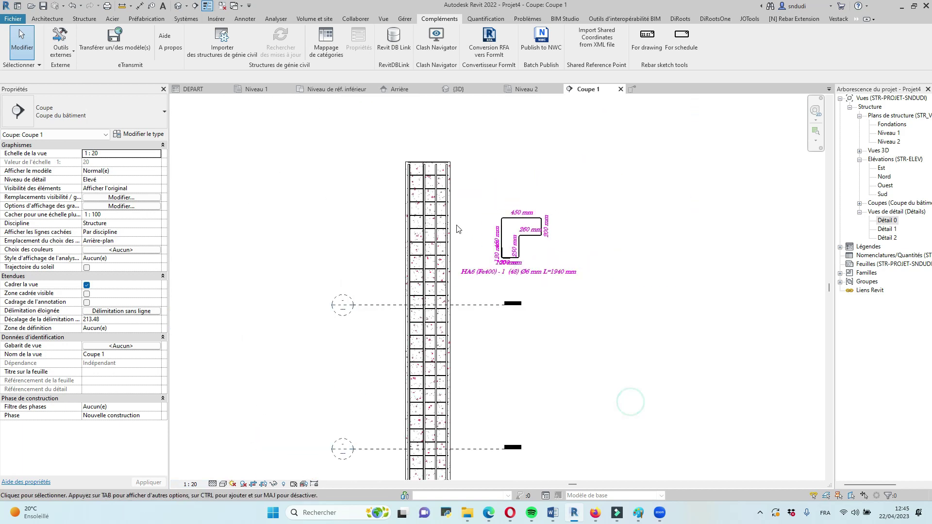
# Insert a Rebar sketch for drawing of the column's HA14 longitudinal bars in Coupe 1 with the default tag, font and line settings
pyautogui.scroll(-1, 430, 144)
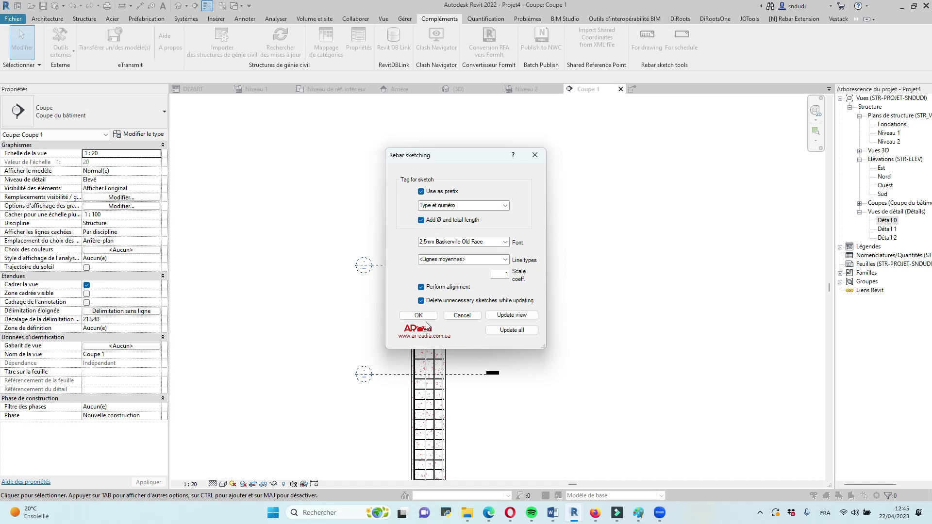
pyautogui.click(418, 316)
pyautogui.scroll(5, 388, 279)
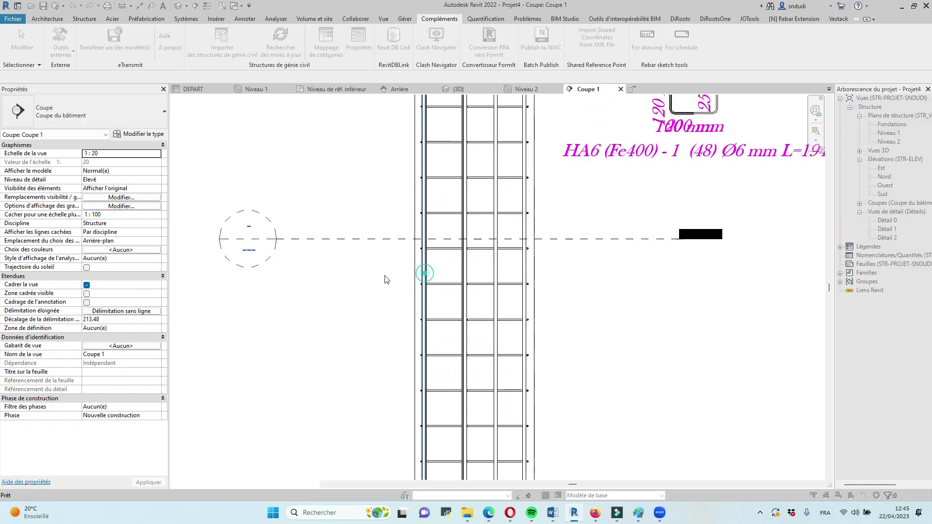
pyautogui.scroll(-5, 383, 278)
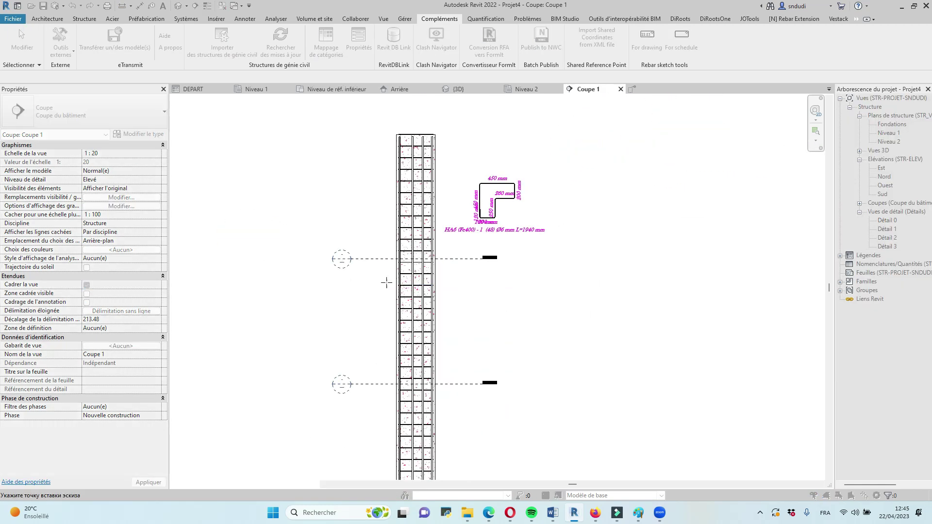
pyautogui.click(450, 283)
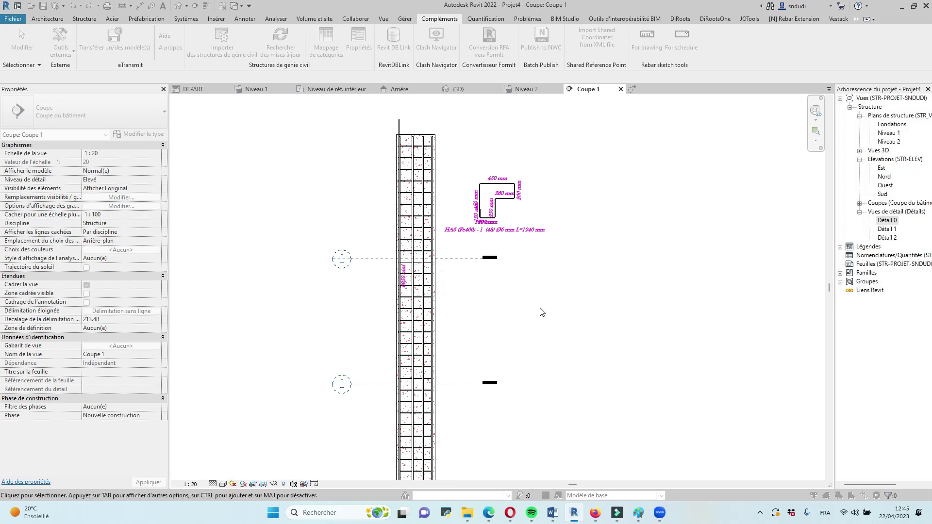
# Move the HA14 bar sketch group to the right until it and its label are clear of the column
pyautogui.click(408, 126)
pyautogui.scroll(-2, 410, 148)
pyautogui.click(208, 51)
pyautogui.click(384, 233)
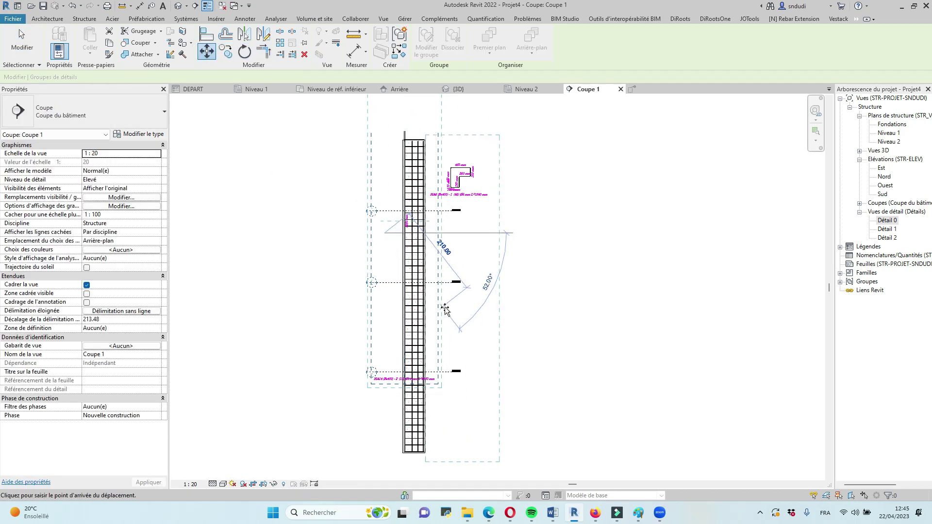
pyautogui.click(444, 307)
pyautogui.scroll(-1, 505, 319)
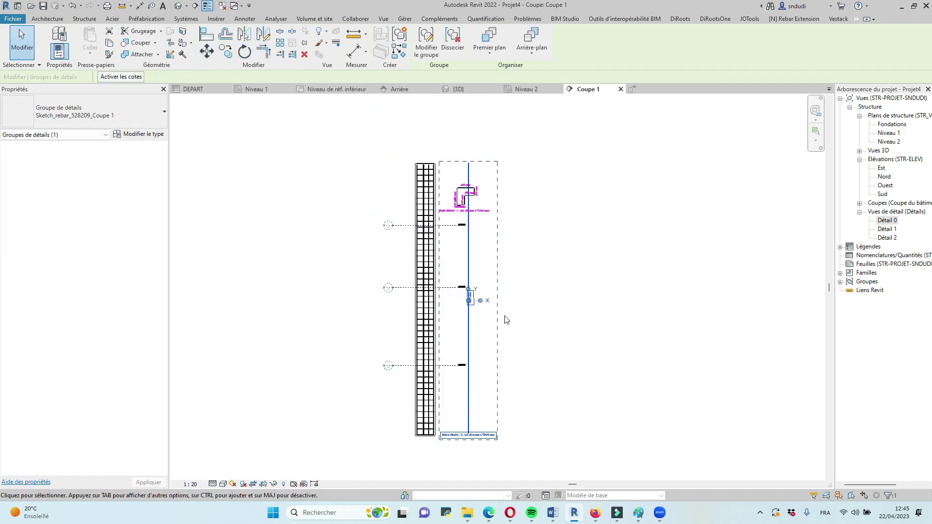
pyautogui.scroll(1, 534, 384)
pyautogui.click(585, 357)
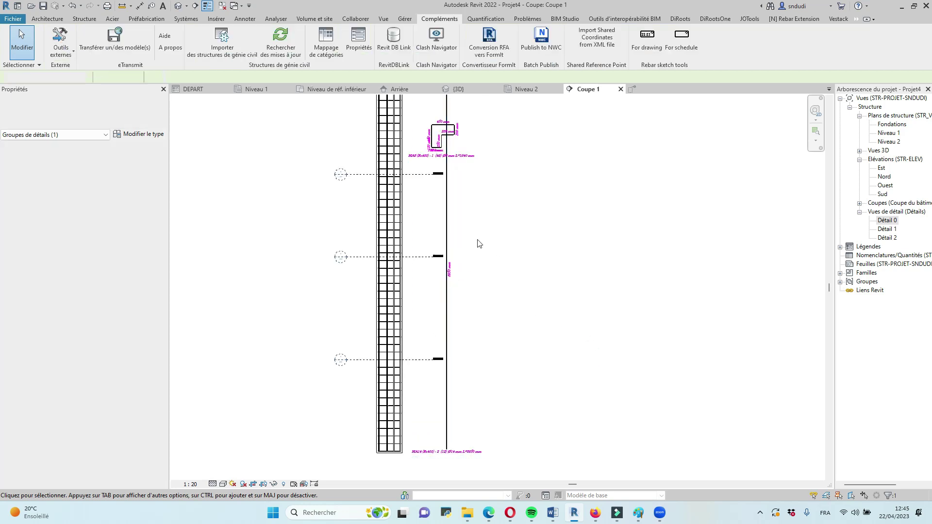
# Examine the HA6 and HA14 bar sketches in Coupe 1 and the column's full-height reinforcement in the 3D view
pyautogui.scroll(3, 478, 243)
pyautogui.scroll(-2, 430, 237)
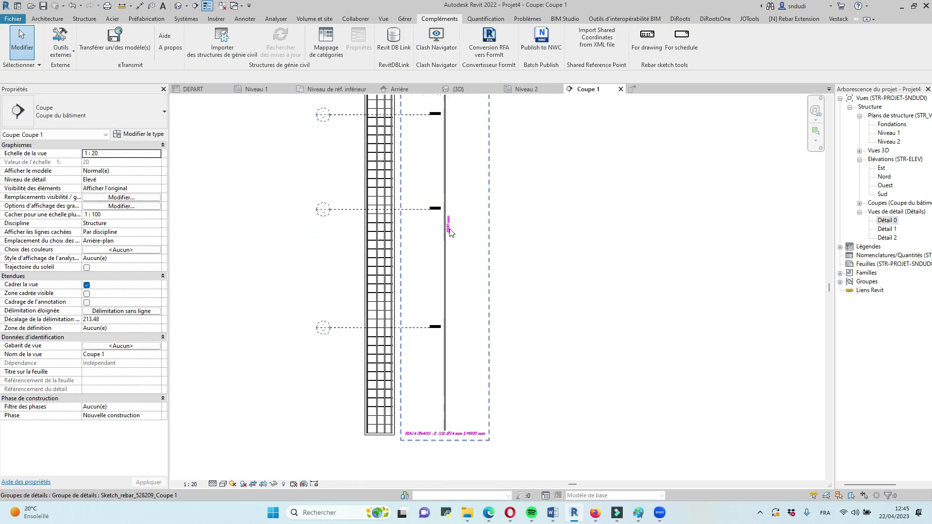
pyautogui.scroll(3, 412, 447)
pyautogui.scroll(-3, 410, 233)
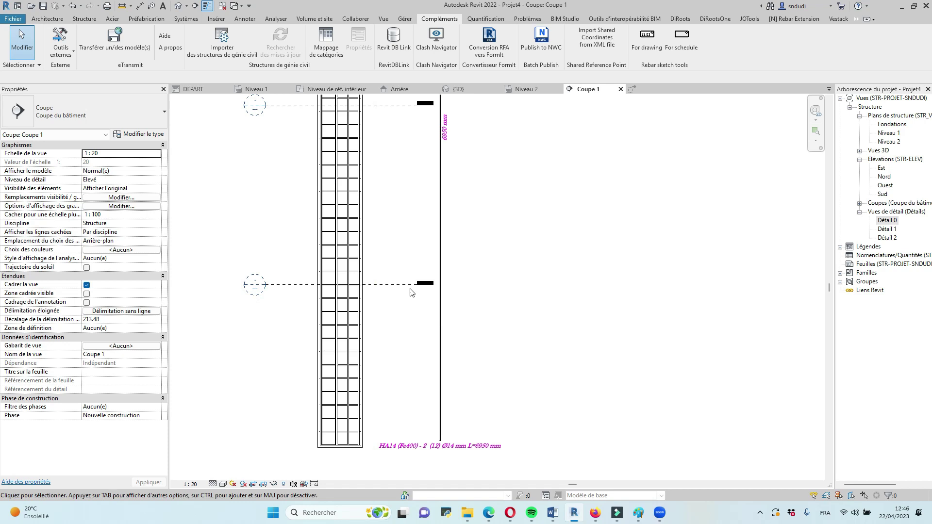
pyautogui.scroll(3, 428, 128)
pyautogui.scroll(3, 368, 123)
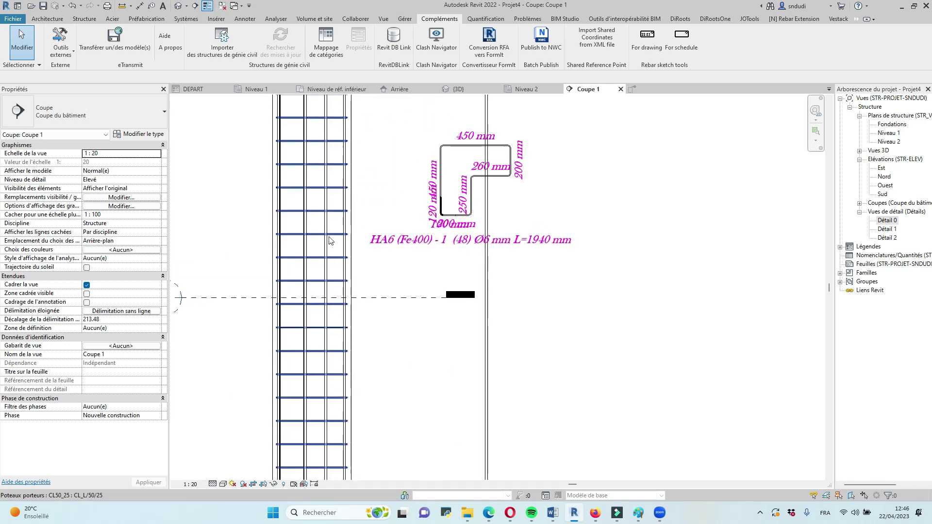
pyautogui.scroll(-2, 445, 101)
pyautogui.click(465, 90)
pyautogui.scroll(-3, 491, 171)
pyautogui.scroll(5, 409, 216)
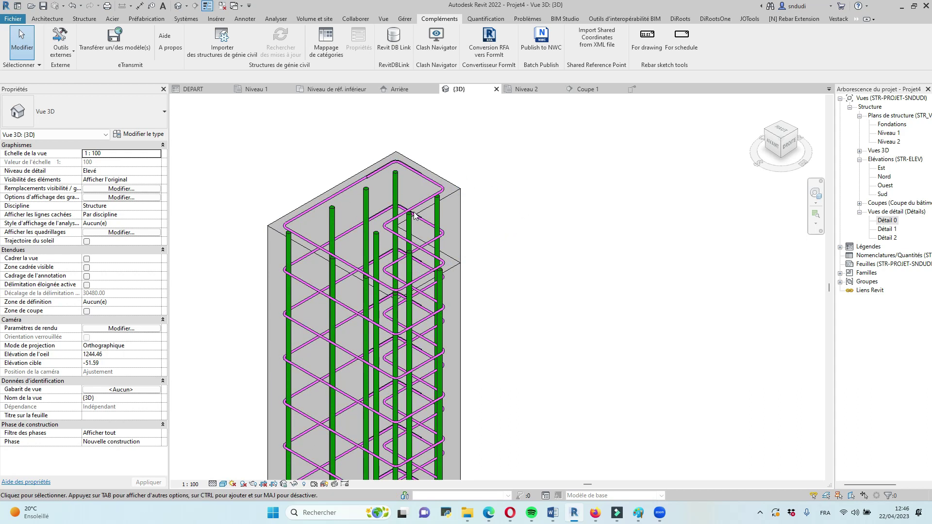
pyautogui.scroll(-6, 412, 216)
pyautogui.scroll(-5, 405, 219)
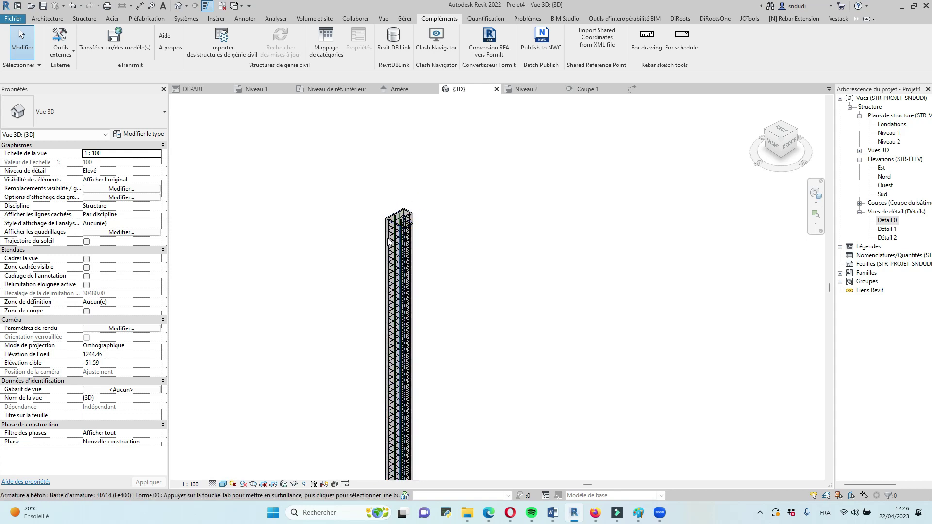
pyautogui.scroll(3, 389, 373)
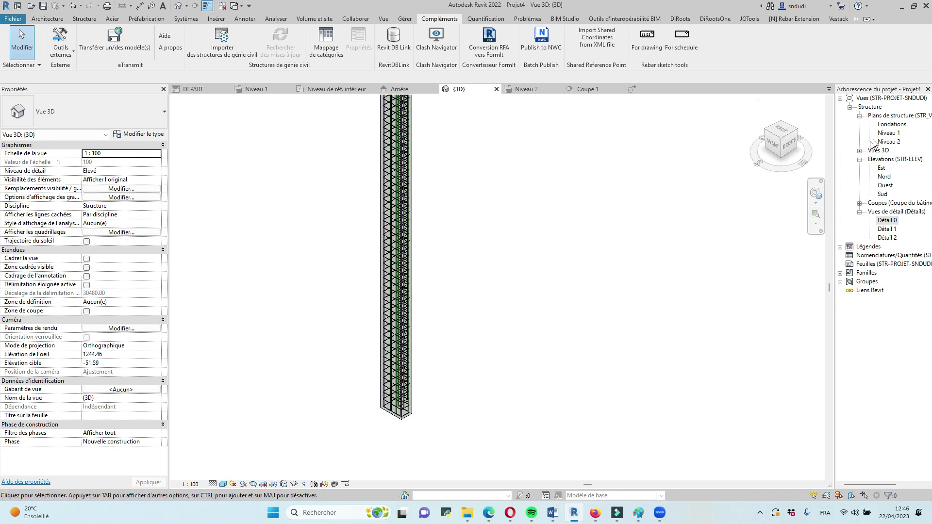
# Place an isolated foundation M_Base-Rectangulaire 1800 x 1200 x 450mm beneath the column in the Fondations plan and open the 3D view
pyautogui.doubleClick(894, 125)
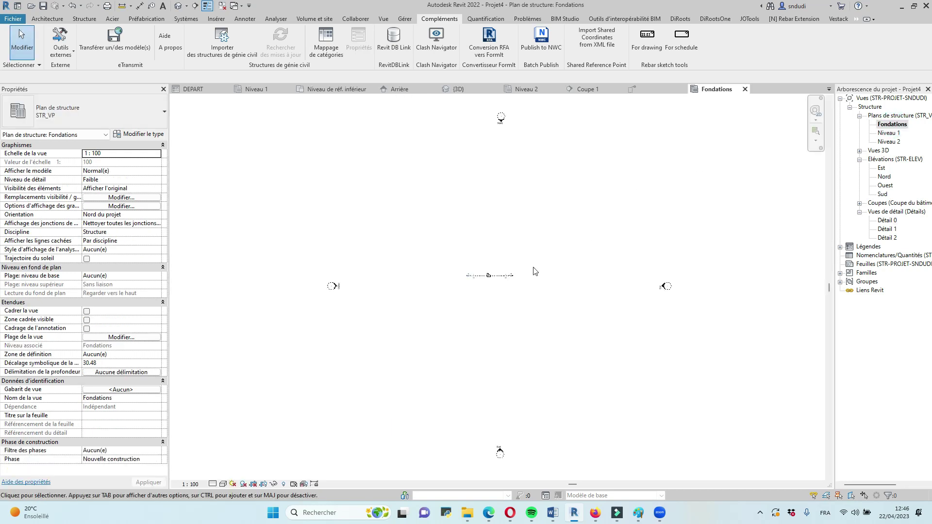
pyautogui.scroll(3, 490, 277)
pyautogui.click(84, 18)
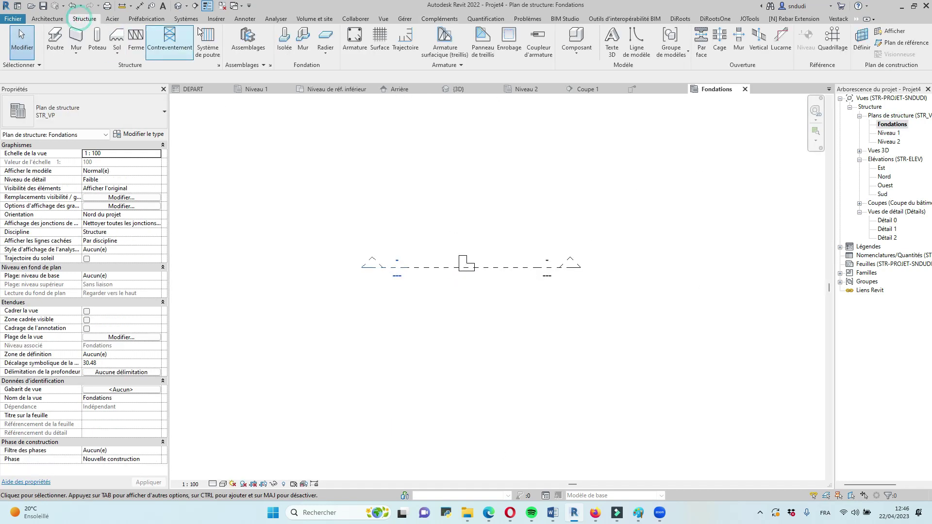
pyautogui.click(284, 40)
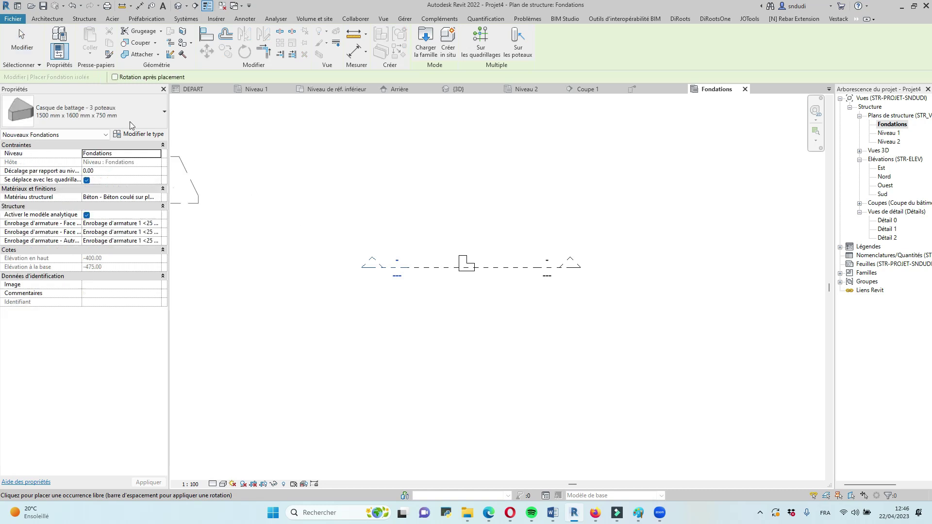
pyautogui.click(134, 108)
pyautogui.click(73, 280)
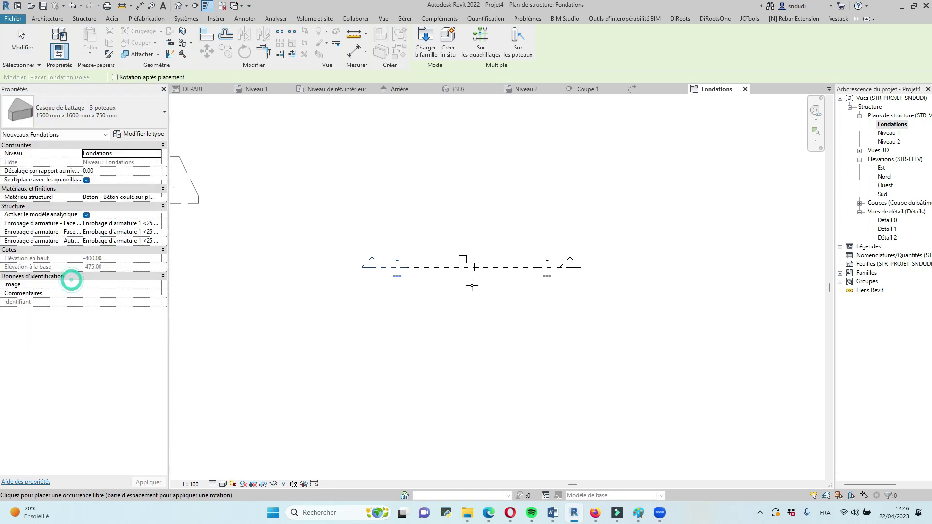
pyautogui.scroll(2, 453, 258)
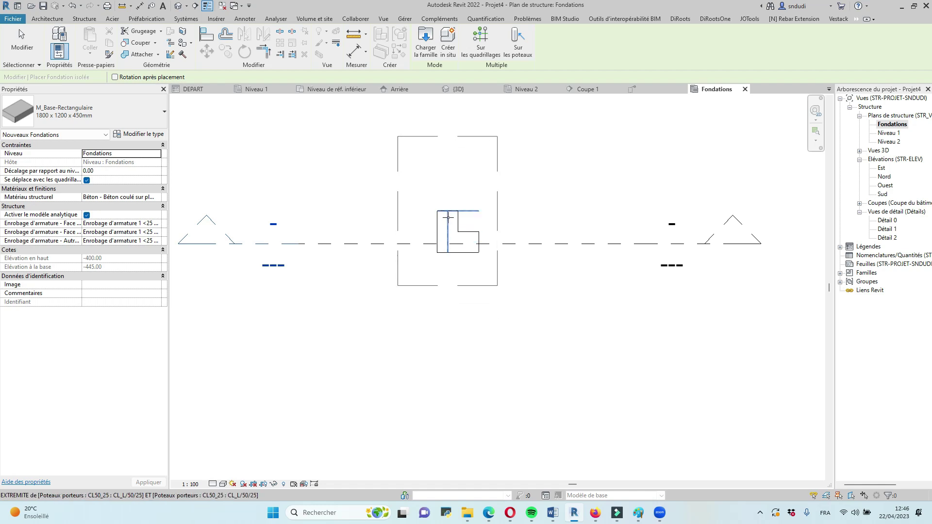
pyautogui.click(448, 241)
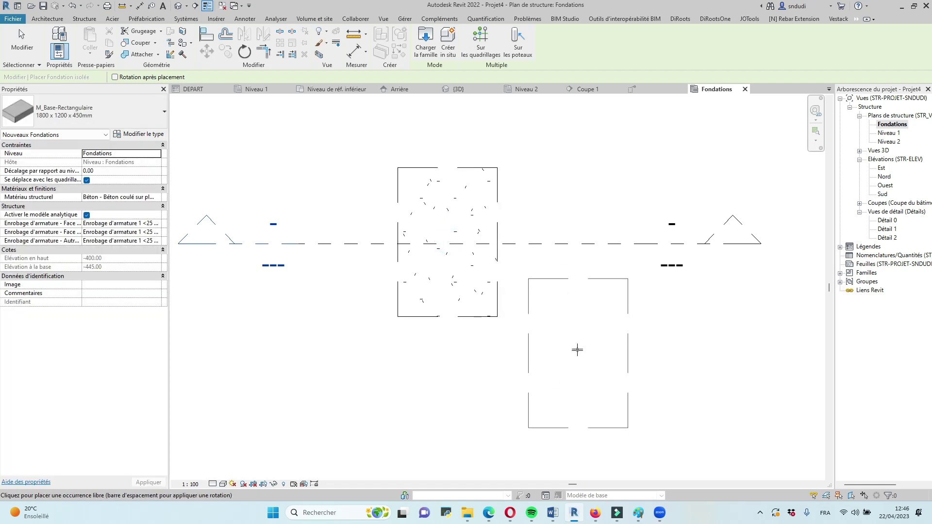
pyautogui.click(458, 90)
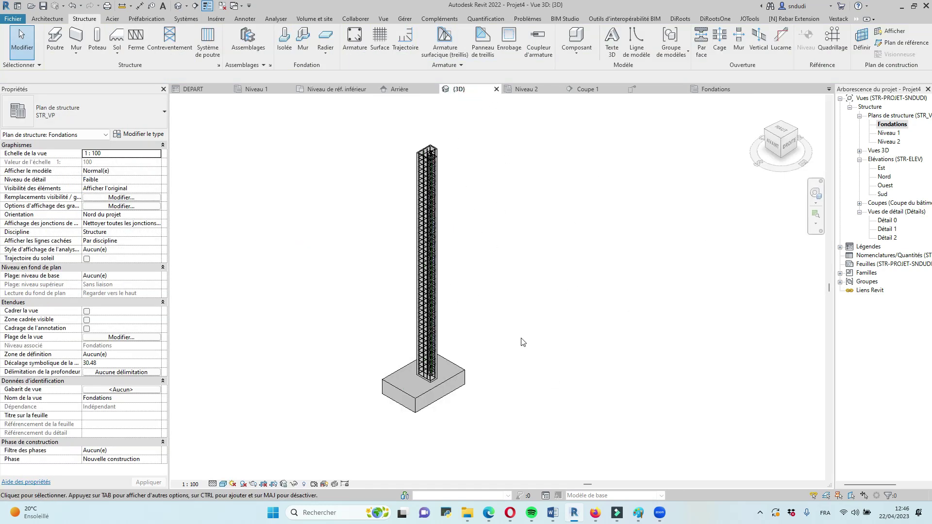